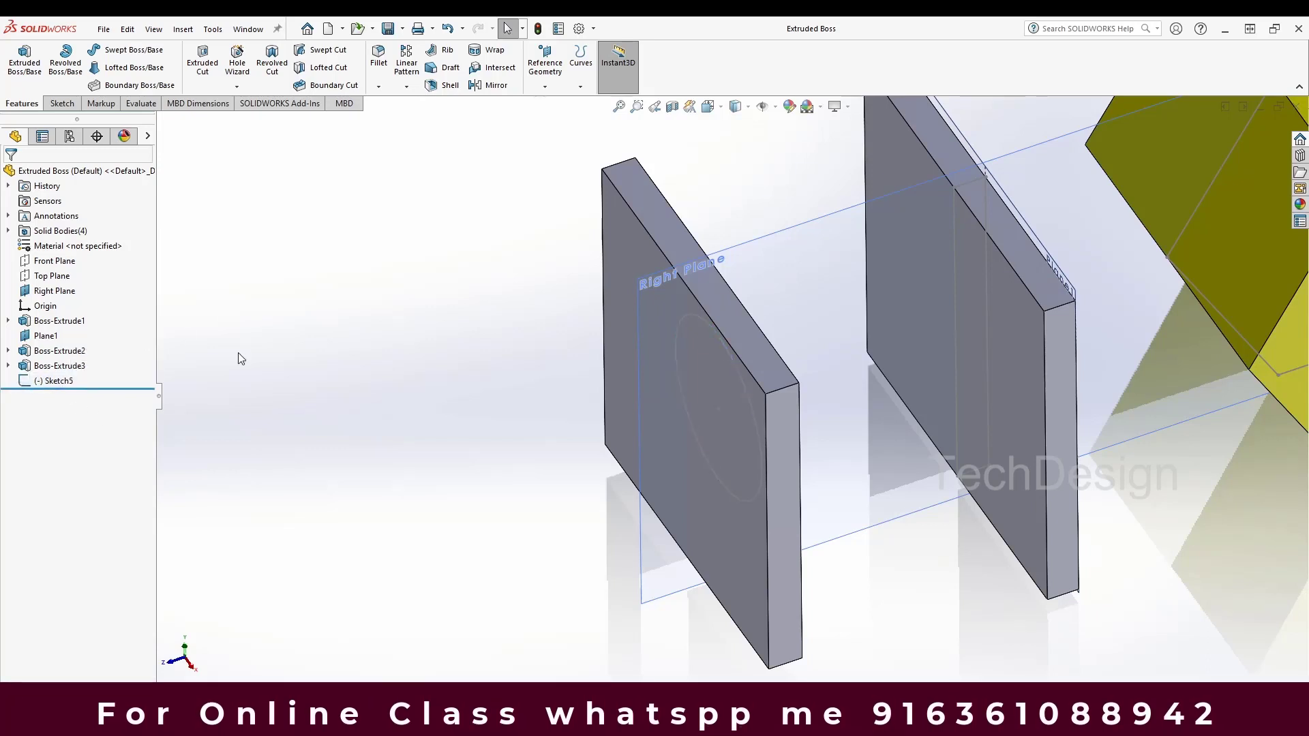
Step: Start an extruded boss from the circular sketch contour on the first grey plate and inspect its preview
key("f")
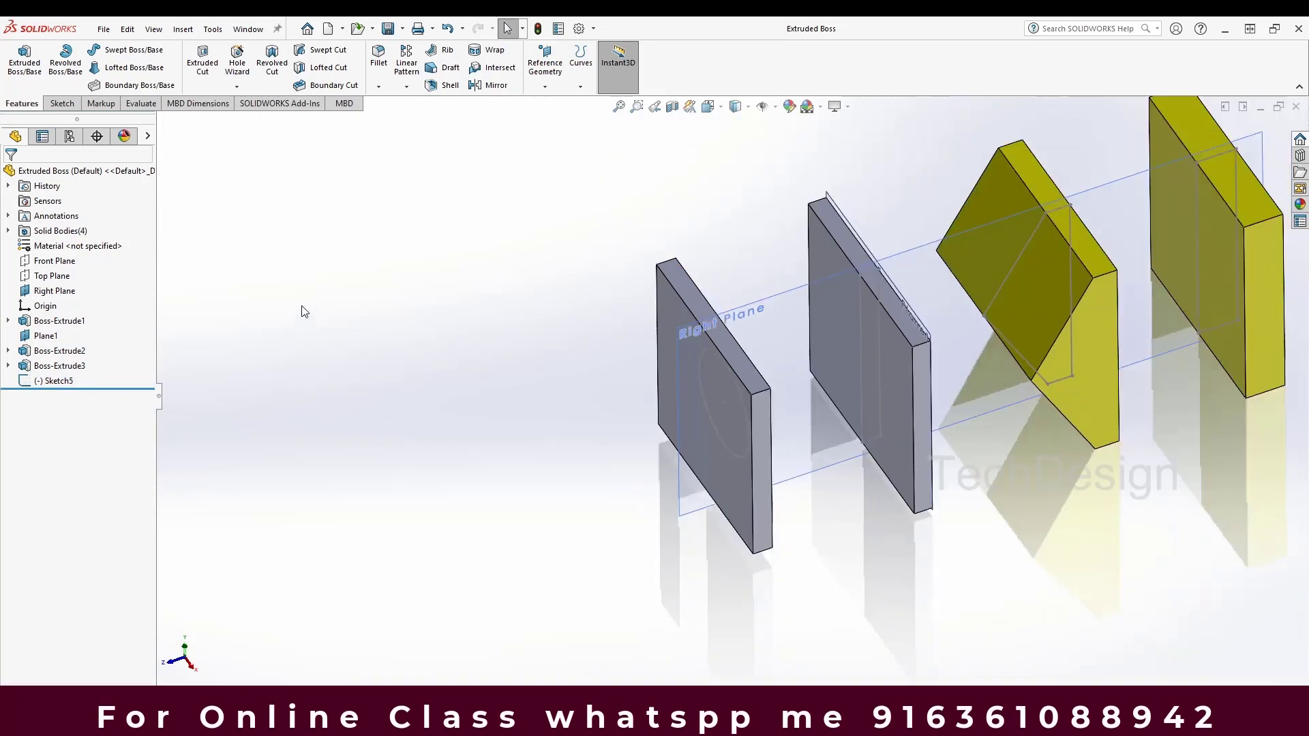
left_click(30, 61)
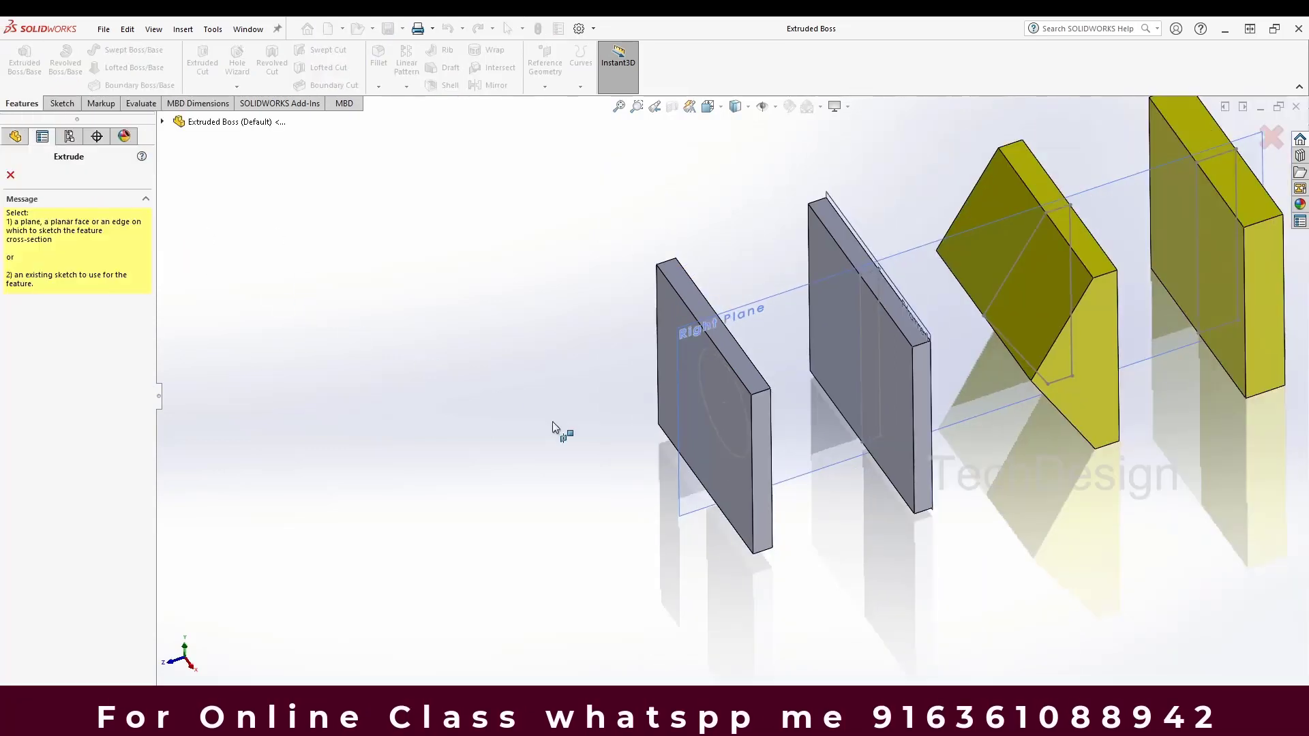
left_click(720, 434)
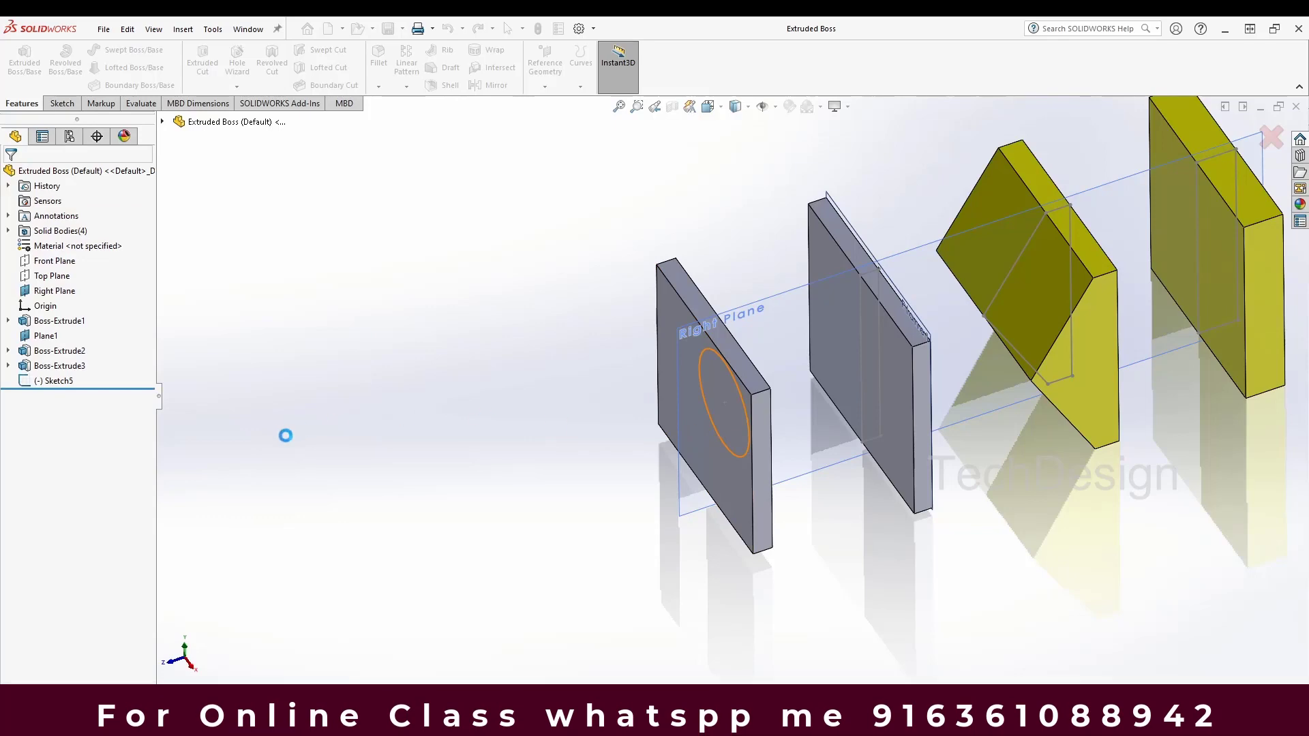
scroll(755, 423, "up", 2)
scroll(755, 423, "down", 4)
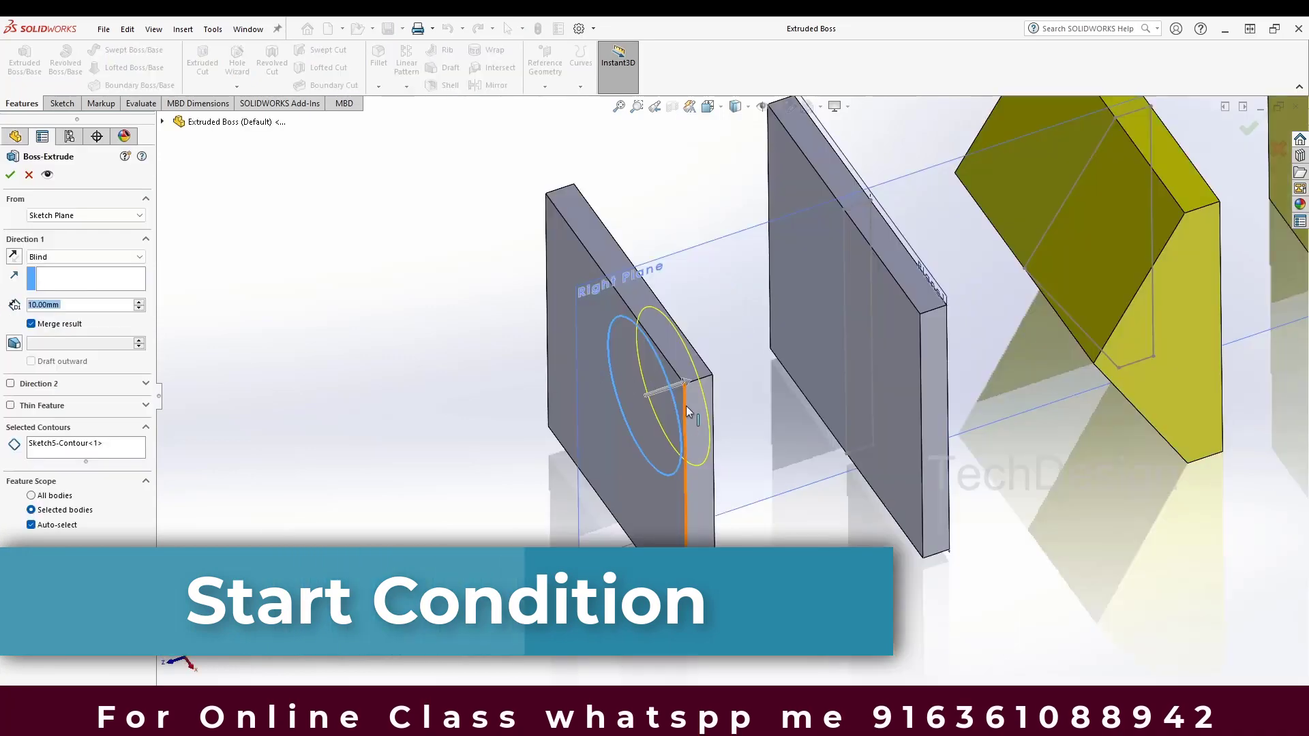
middle_click(702, 380)
middle_click_drag(703, 380, 631, 394)
scroll(811, 406, "down", 4)
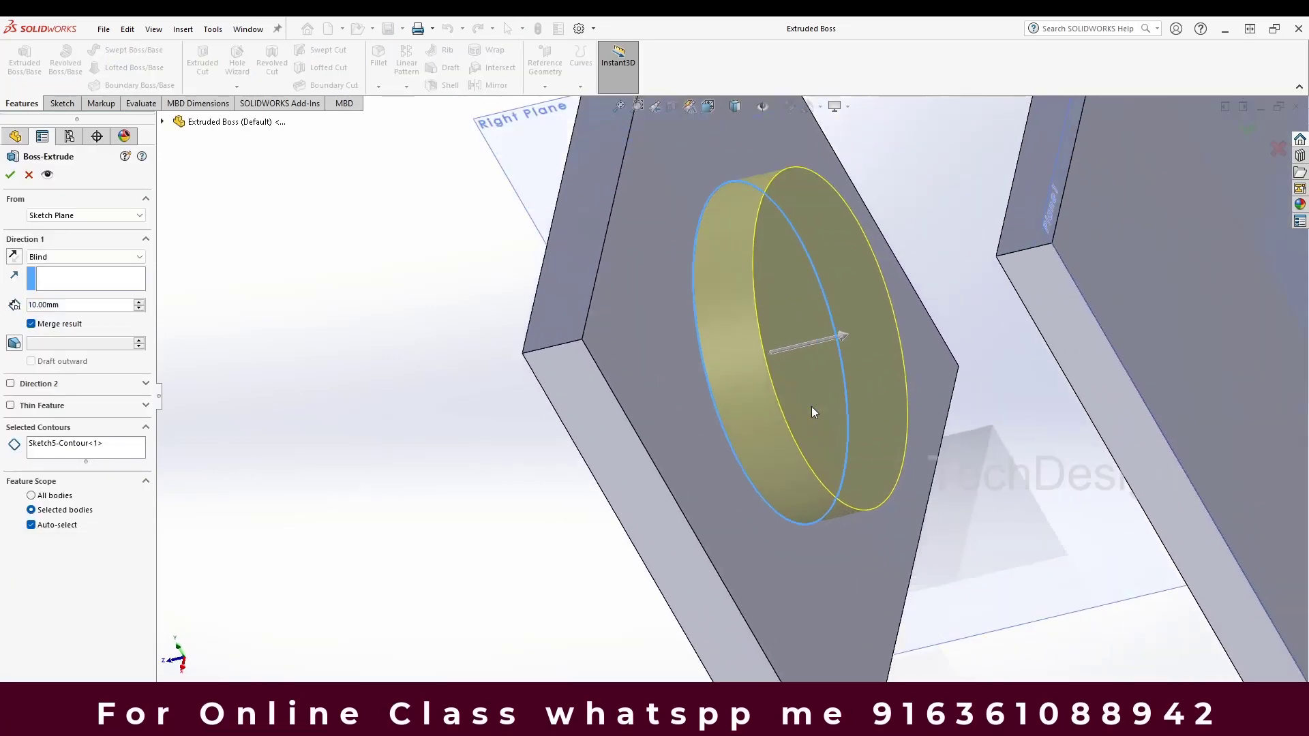
scroll(811, 406, "up", 2)
scroll(525, 422, "up", 3)
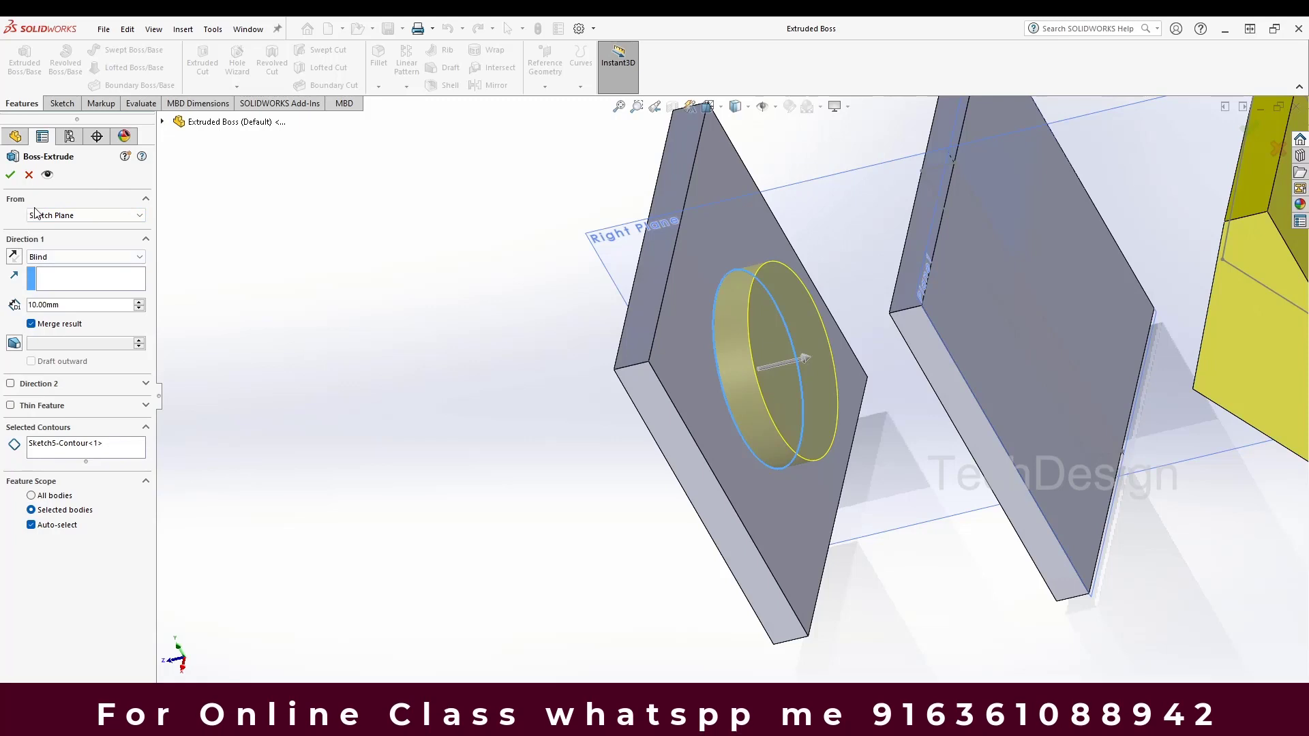
Step: Set the boss's start condition to Sketch Plane and examine where the previewed extrusion begins
left_click(73, 216)
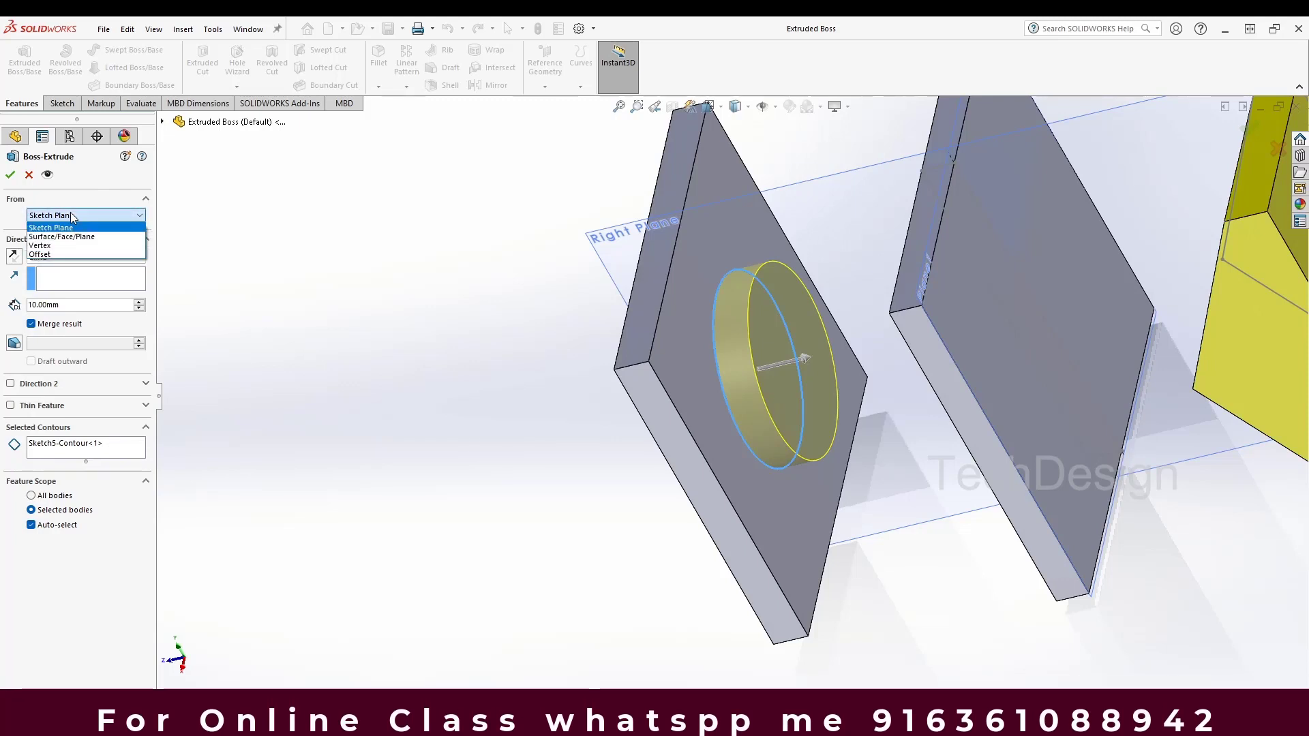
left_click(70, 228)
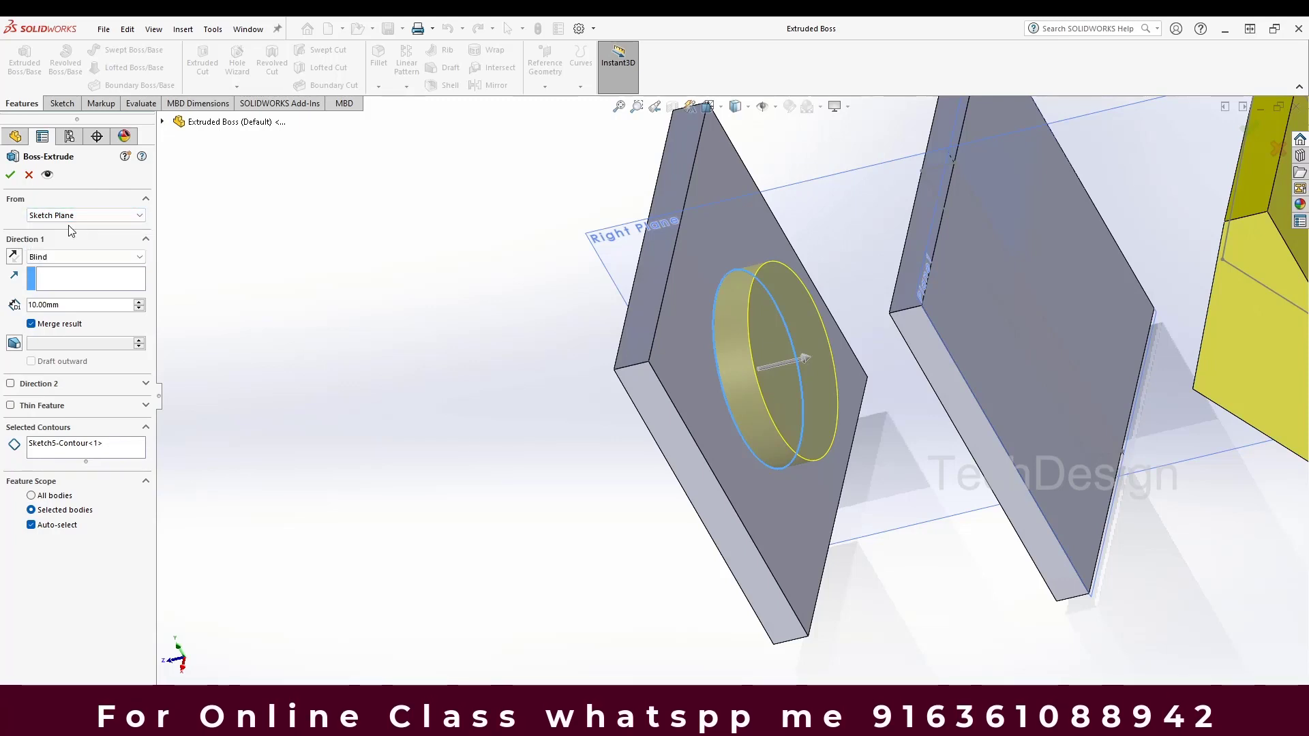
left_click(69, 219)
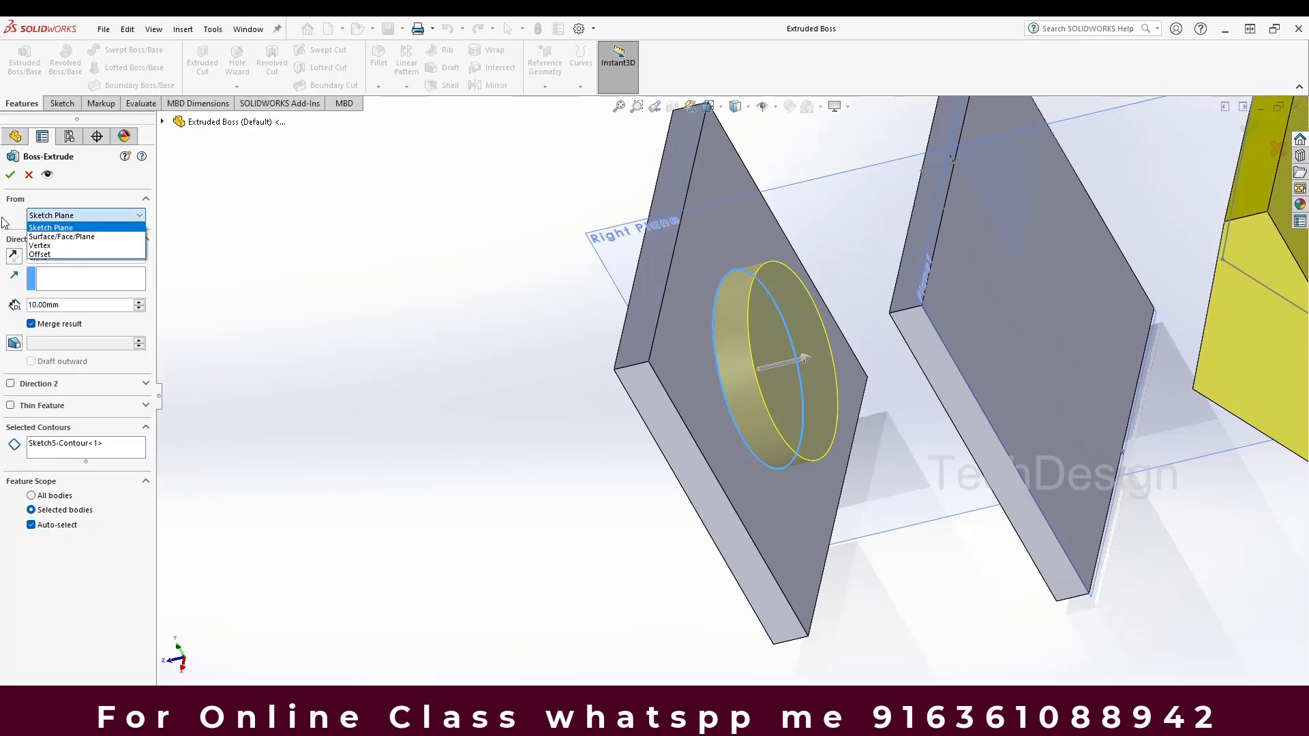
left_click(72, 227)
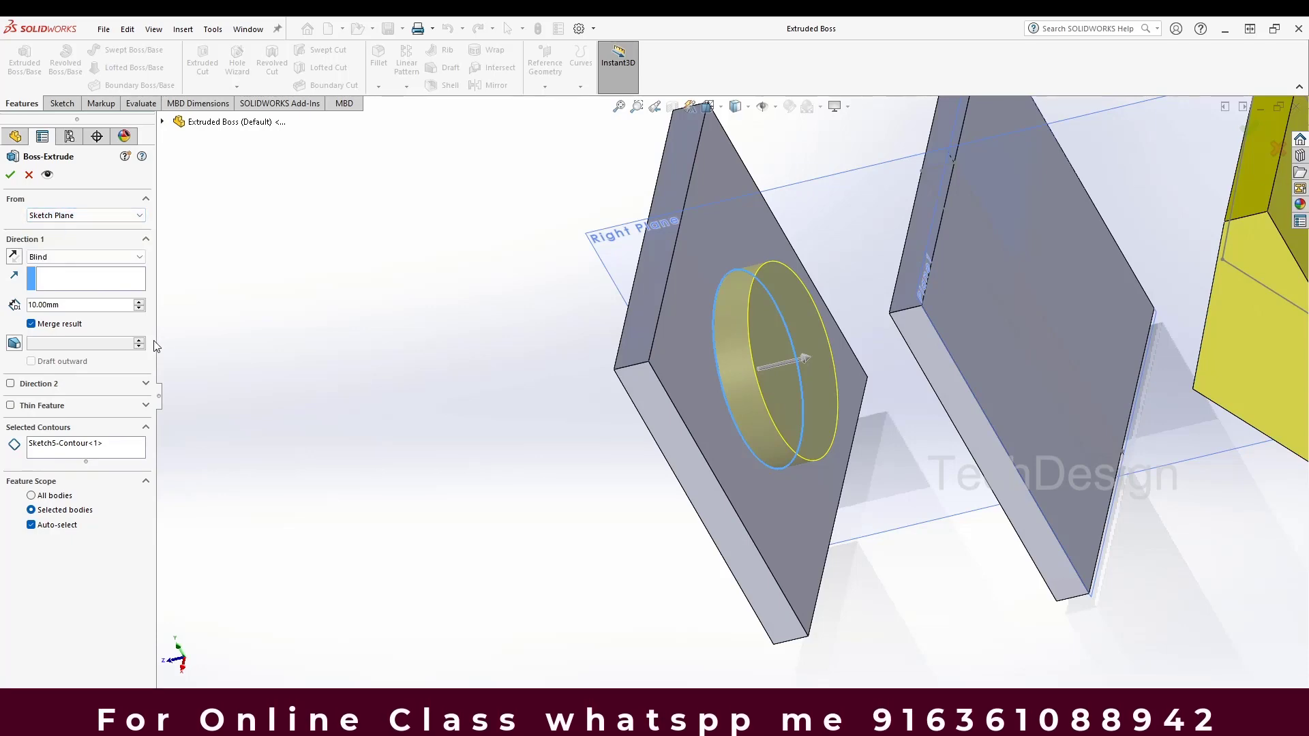
scroll(295, 356, "up", 3)
middle_click_drag(484, 402, 522, 423)
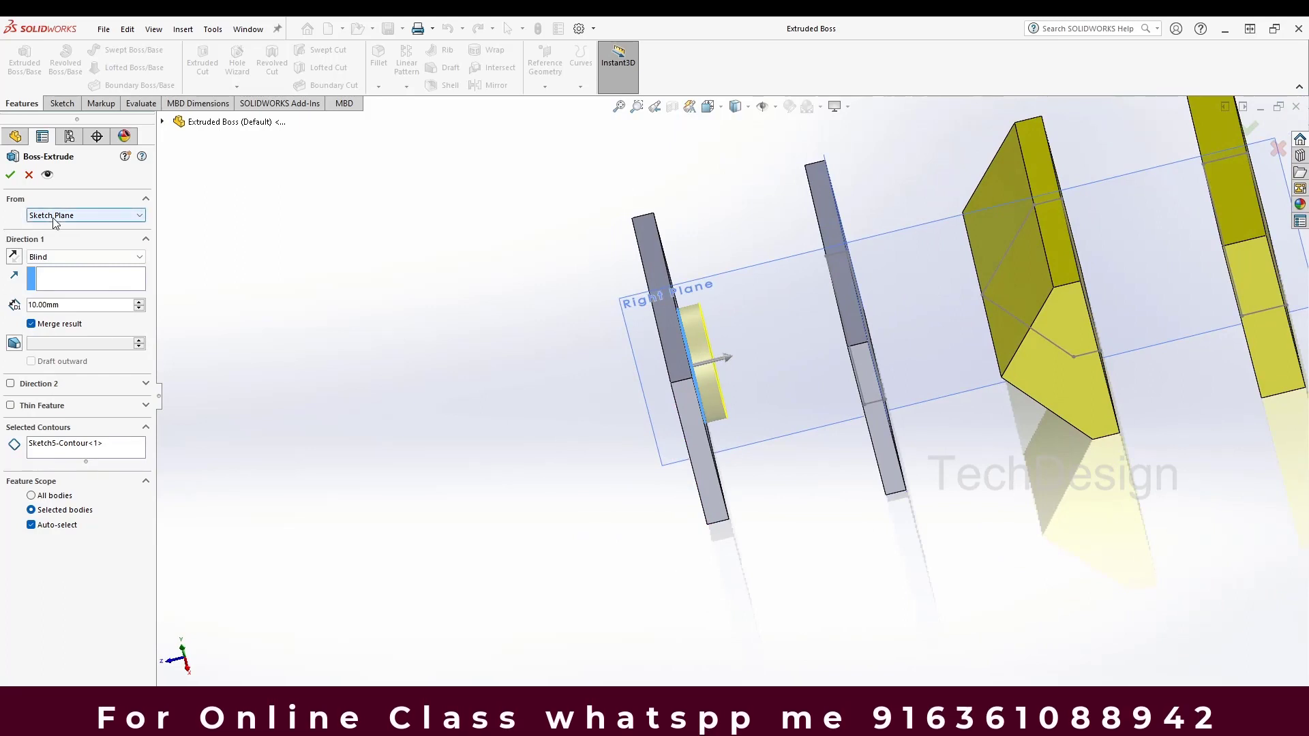
left_click_drag(77, 306, 1, 314)
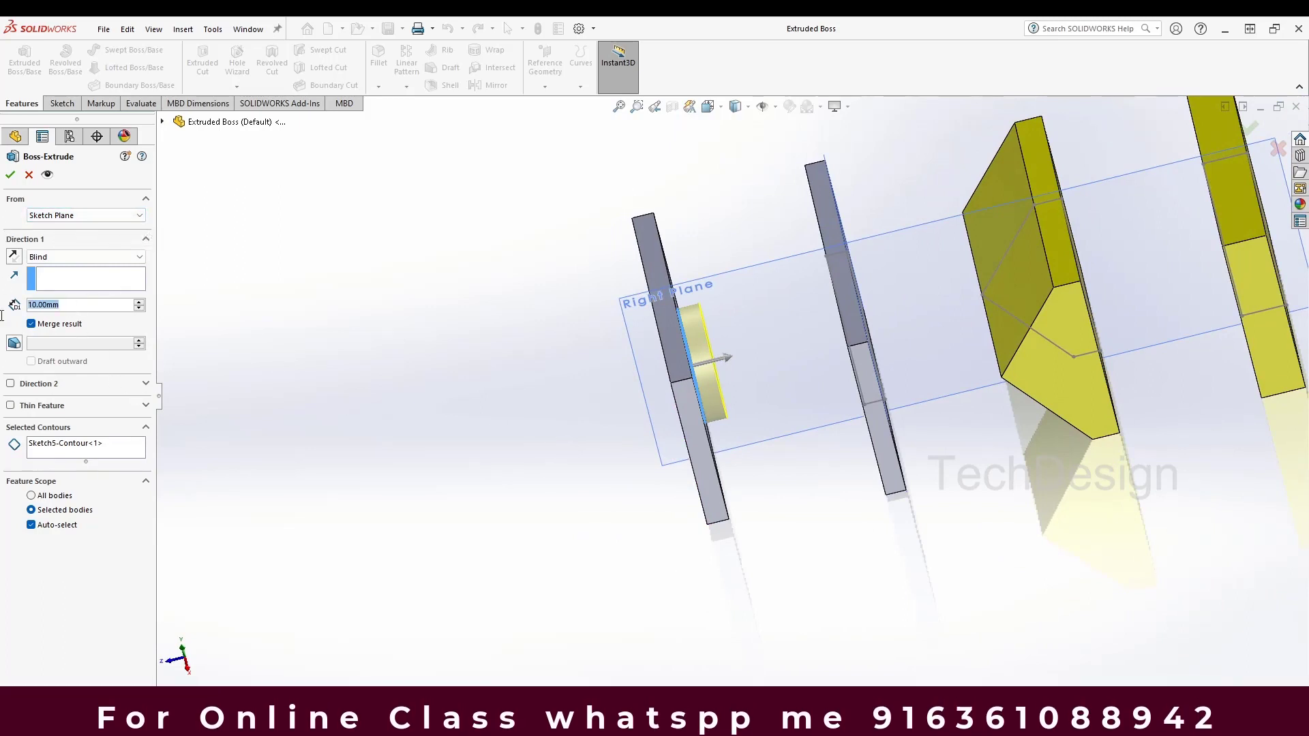
middle_click_drag(689, 389, 806, 324)
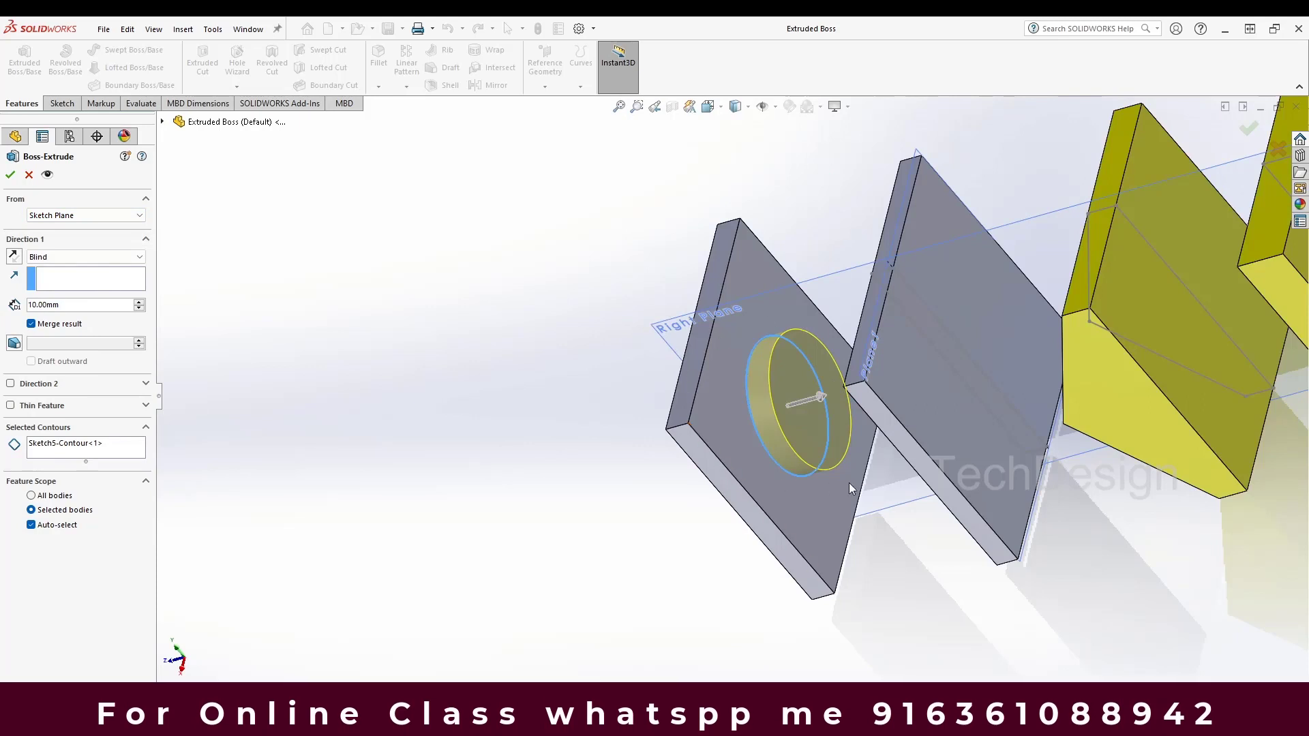
scroll(882, 365, "up", 3)
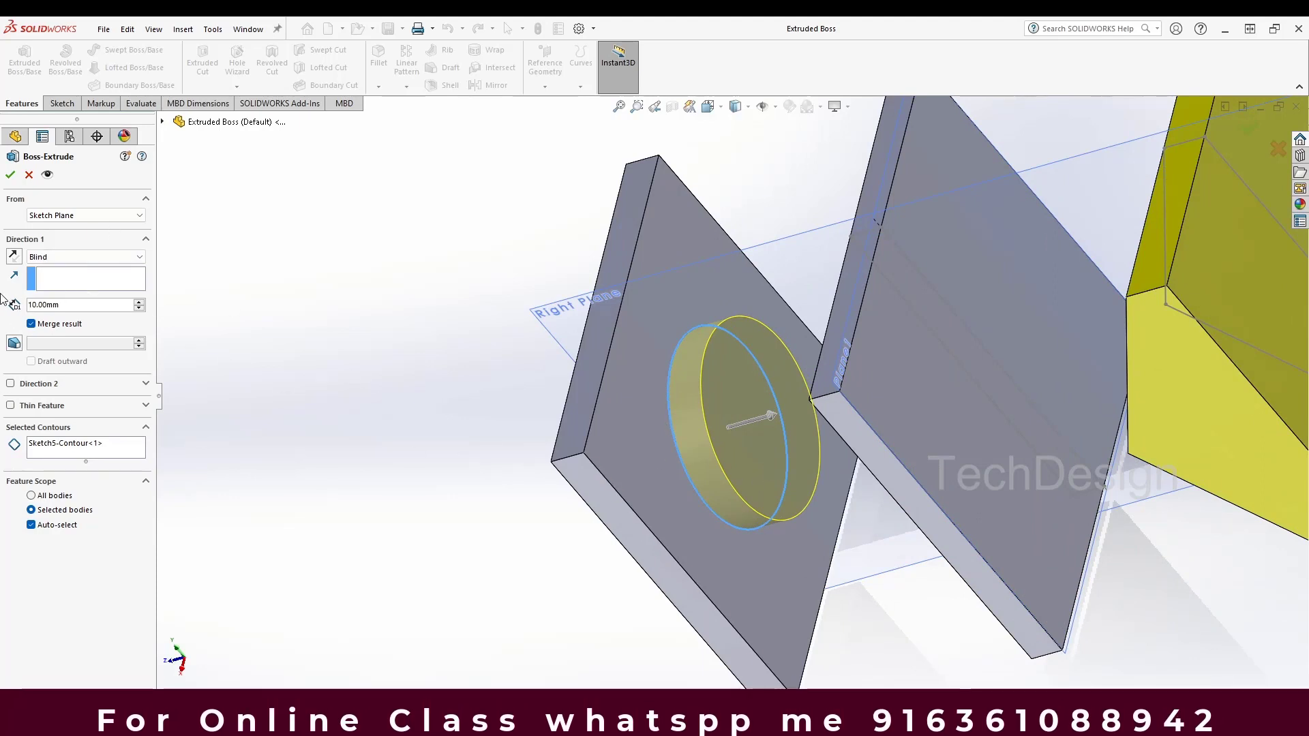
Step: Change the boss's start condition to Surface/Face/Plane, using the large face of the yellow angled block
left_click(93, 214)
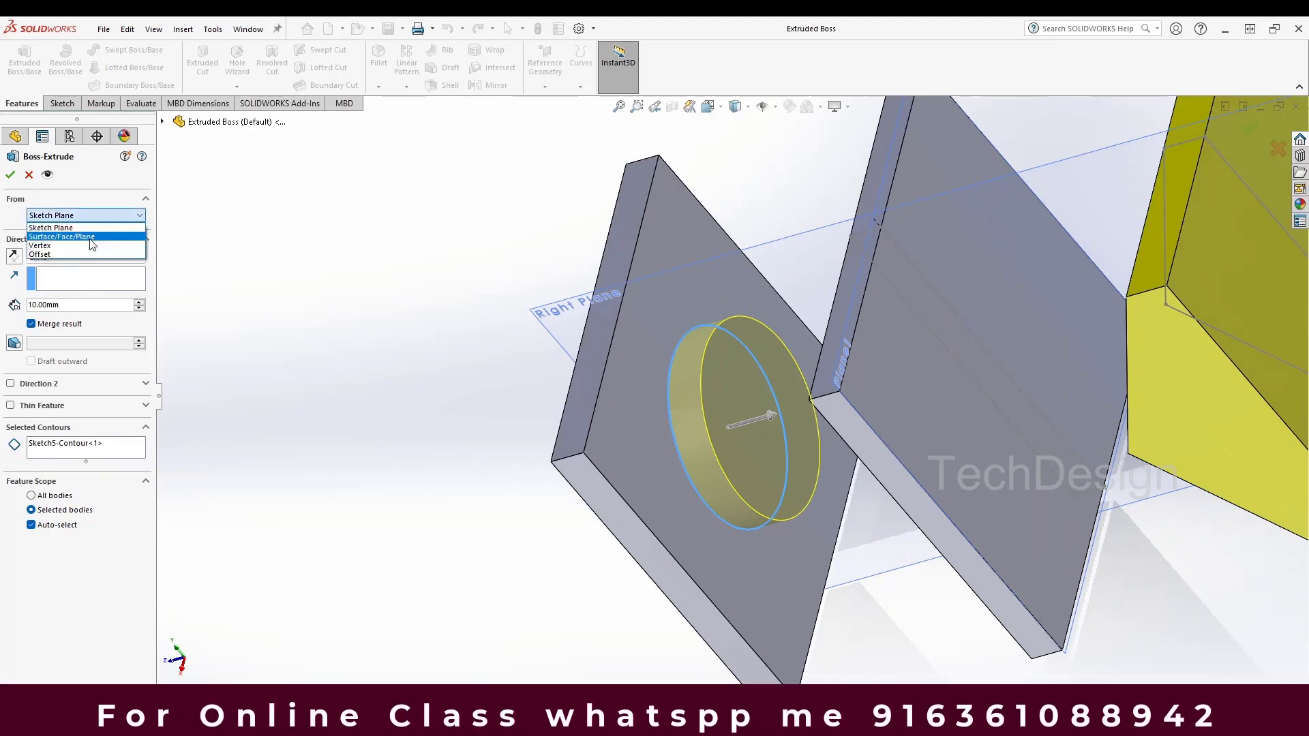
left_click(90, 238)
mouse_move(402, 354)
middle_mouse_down()
mouse_move(1003, 510)
mouse_move(1066, 467)
mouse_move(1011, 452)
mouse_move(1057, 384)
middle_mouse_up()
left_click(1057, 384)
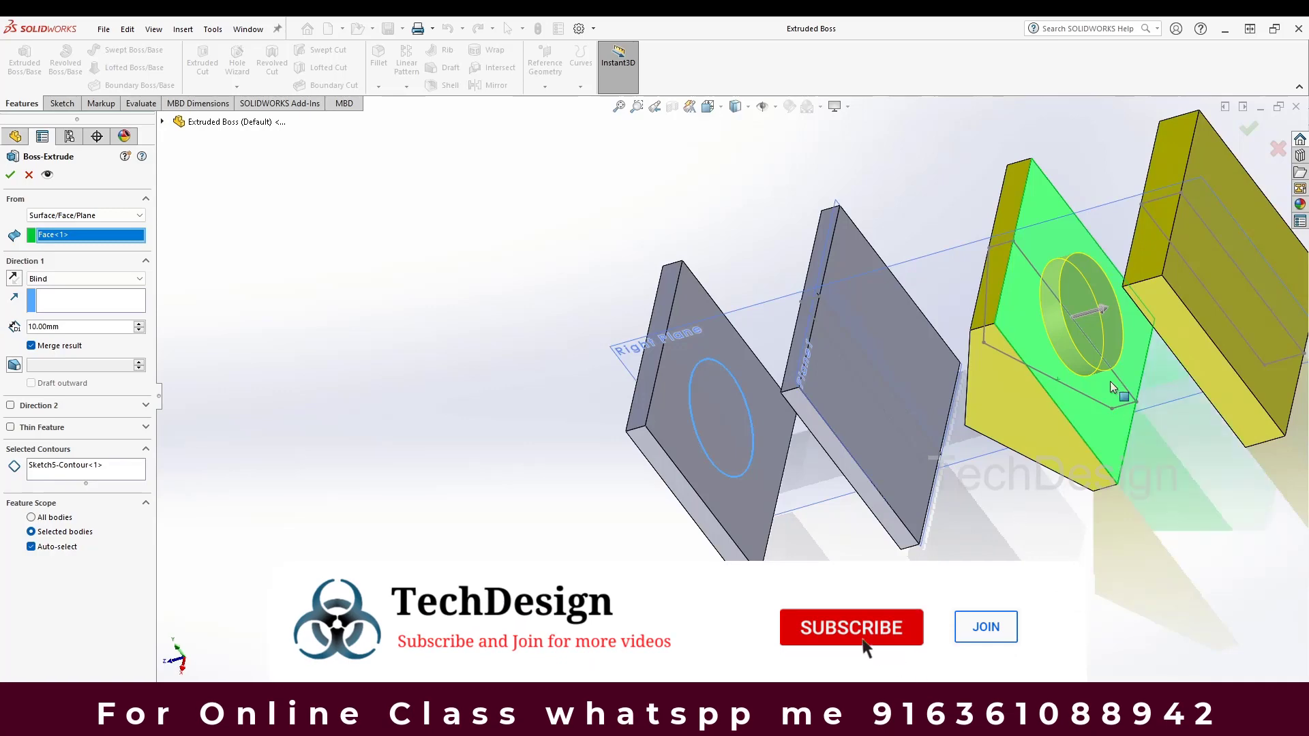
scroll(1103, 396, "down", 5)
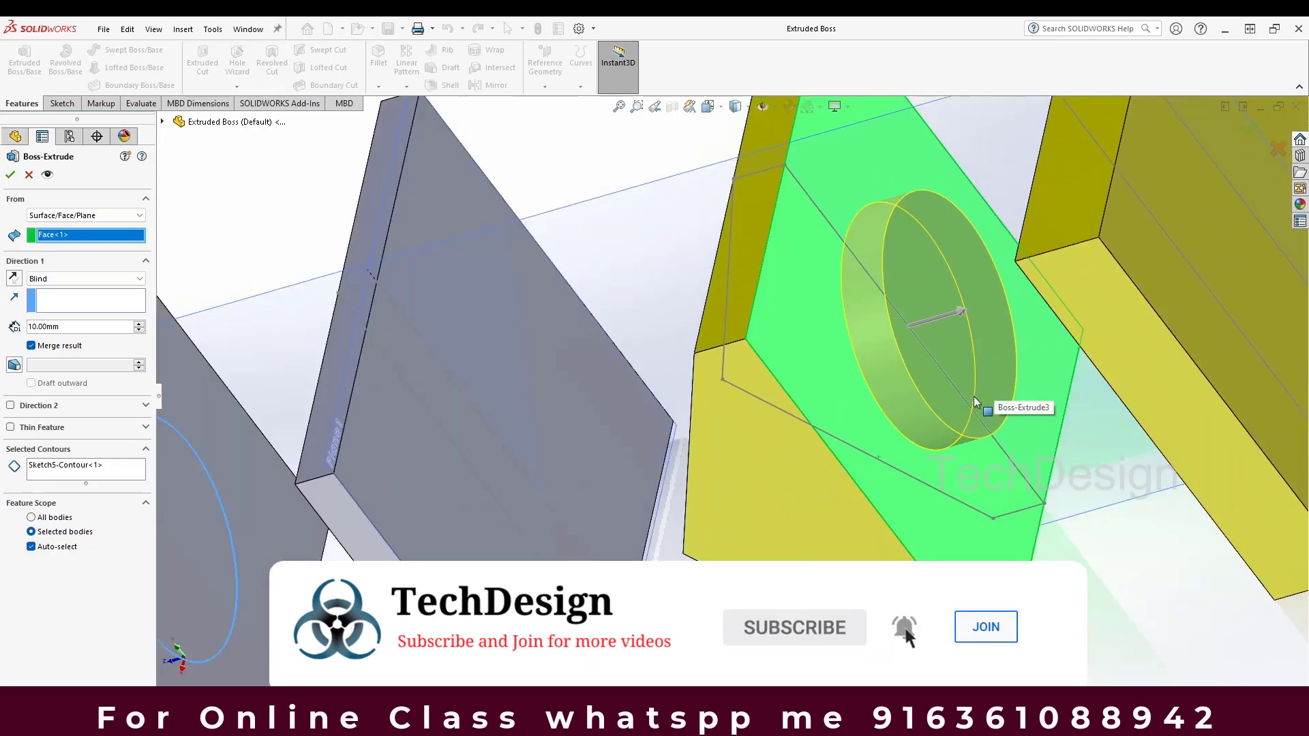
Step: Change the boss's start condition to Vertex, using a corner vertex of the second grey plate
left_click(116, 217)
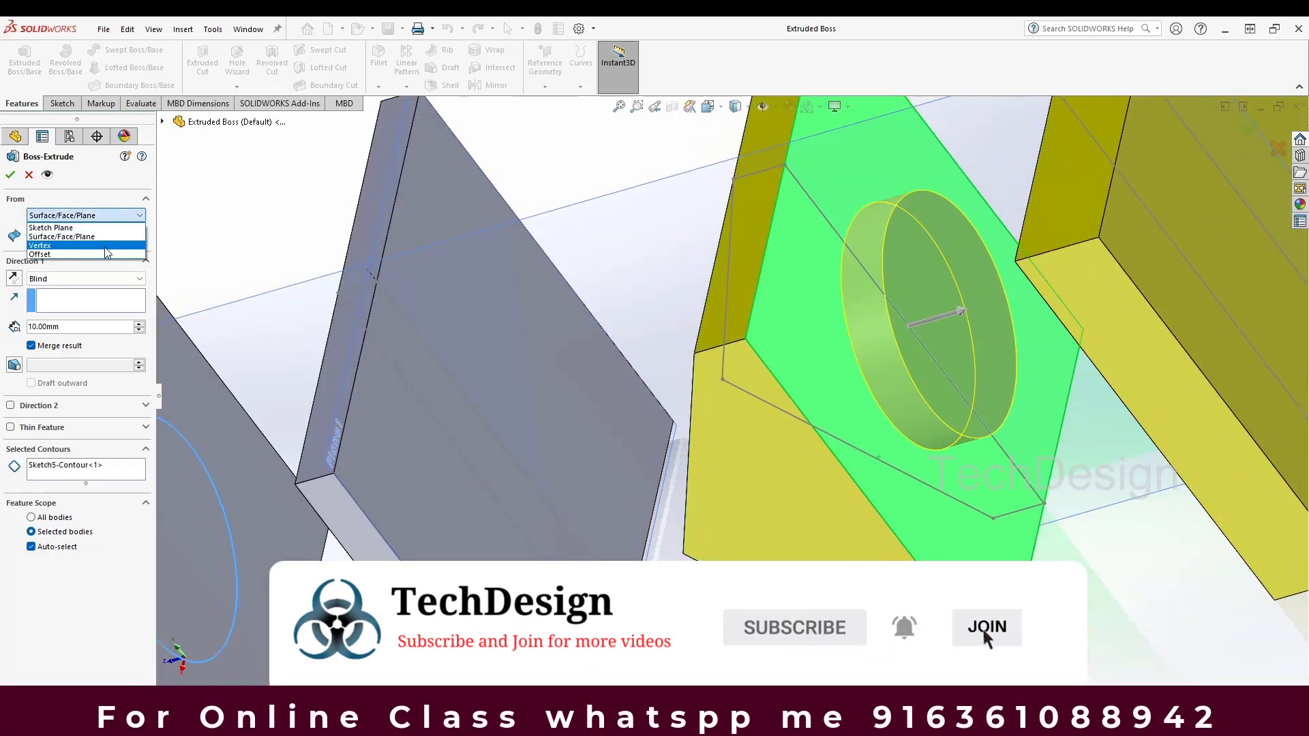
left_click(104, 246)
scroll(873, 436, "up", 3)
scroll(559, 508, "down", 2)
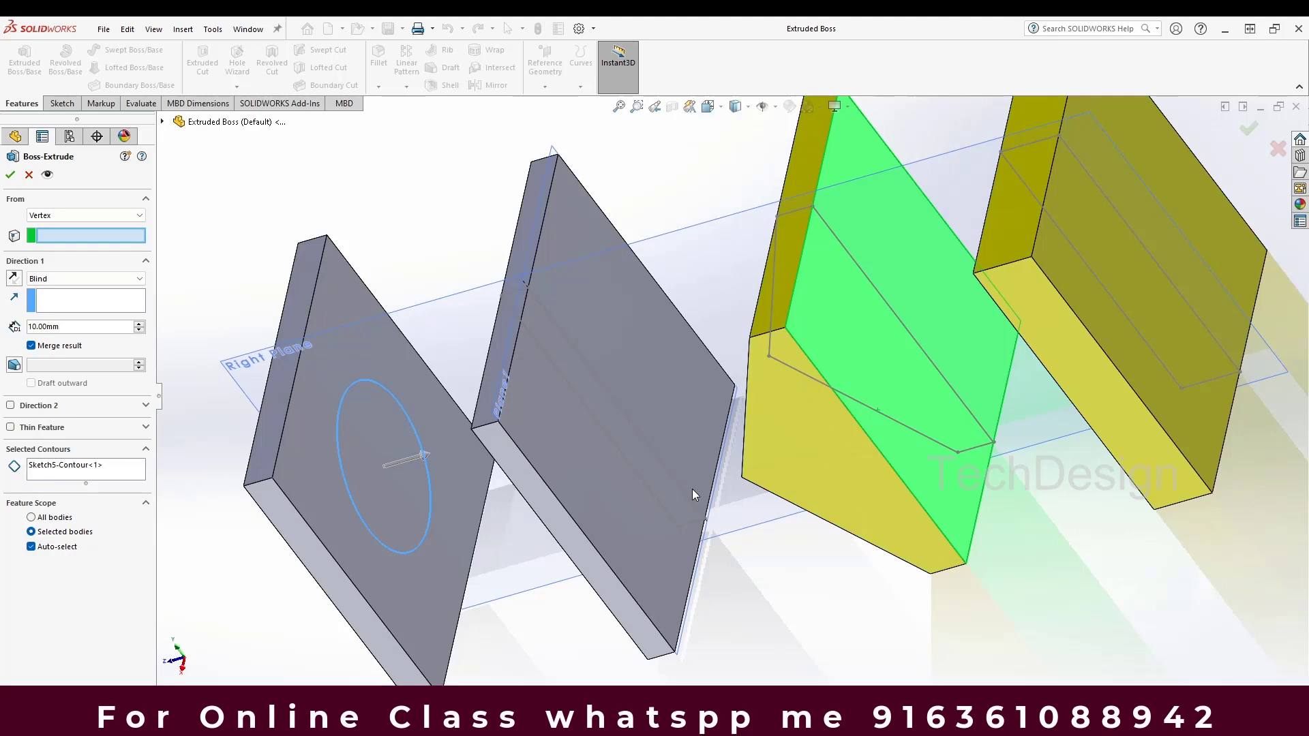
left_click(499, 421)
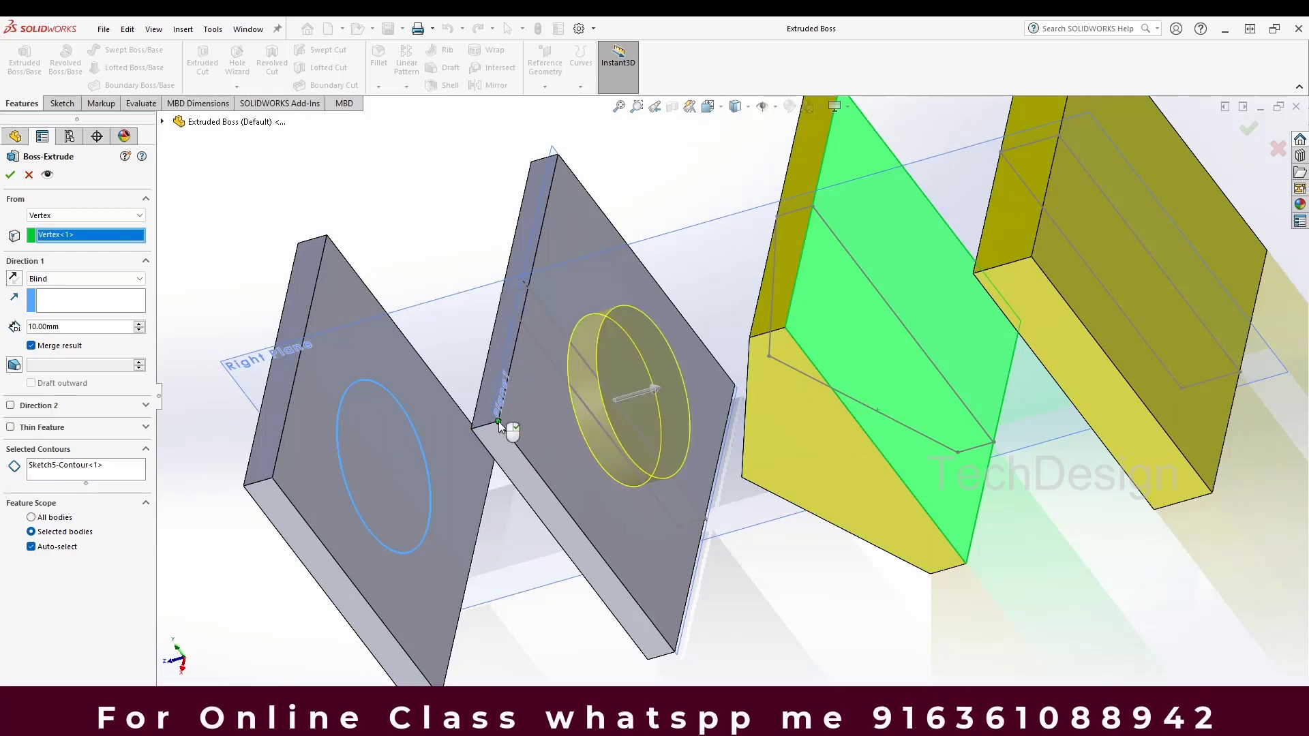
scroll(499, 422, "down", 5)
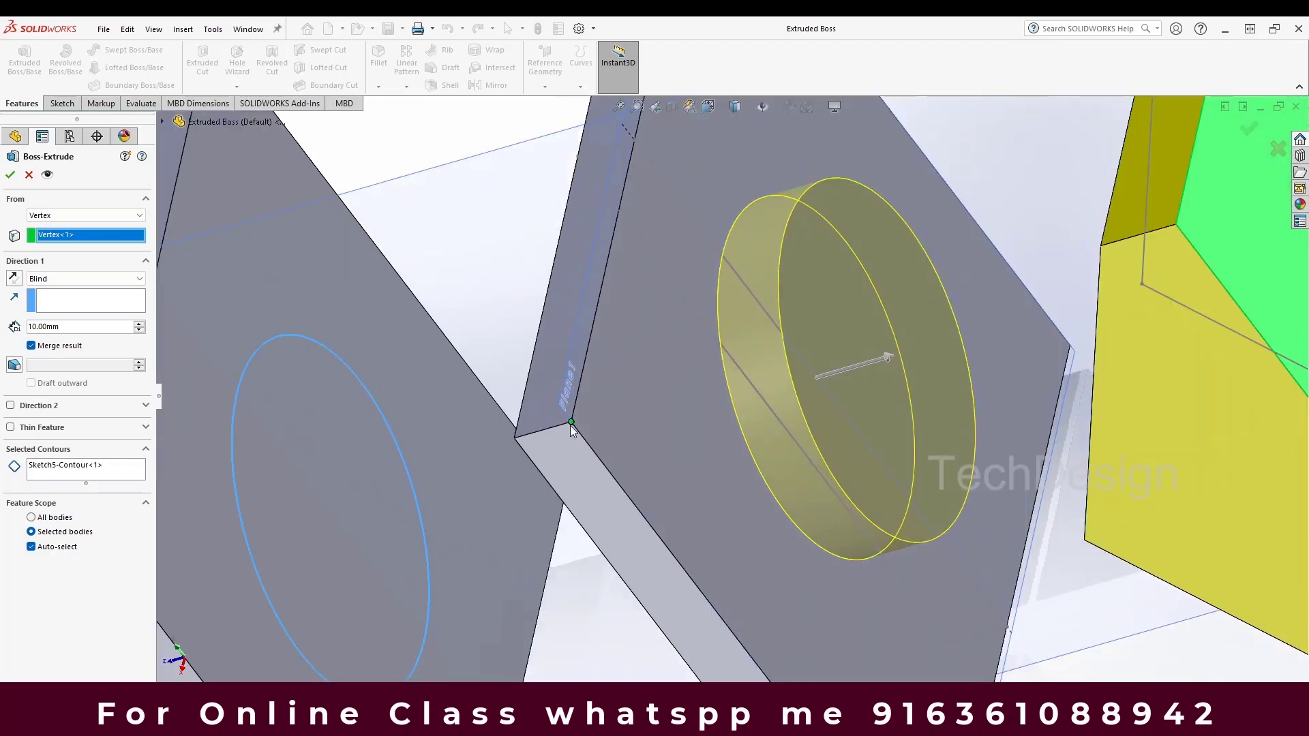
scroll(799, 447, "up", 3)
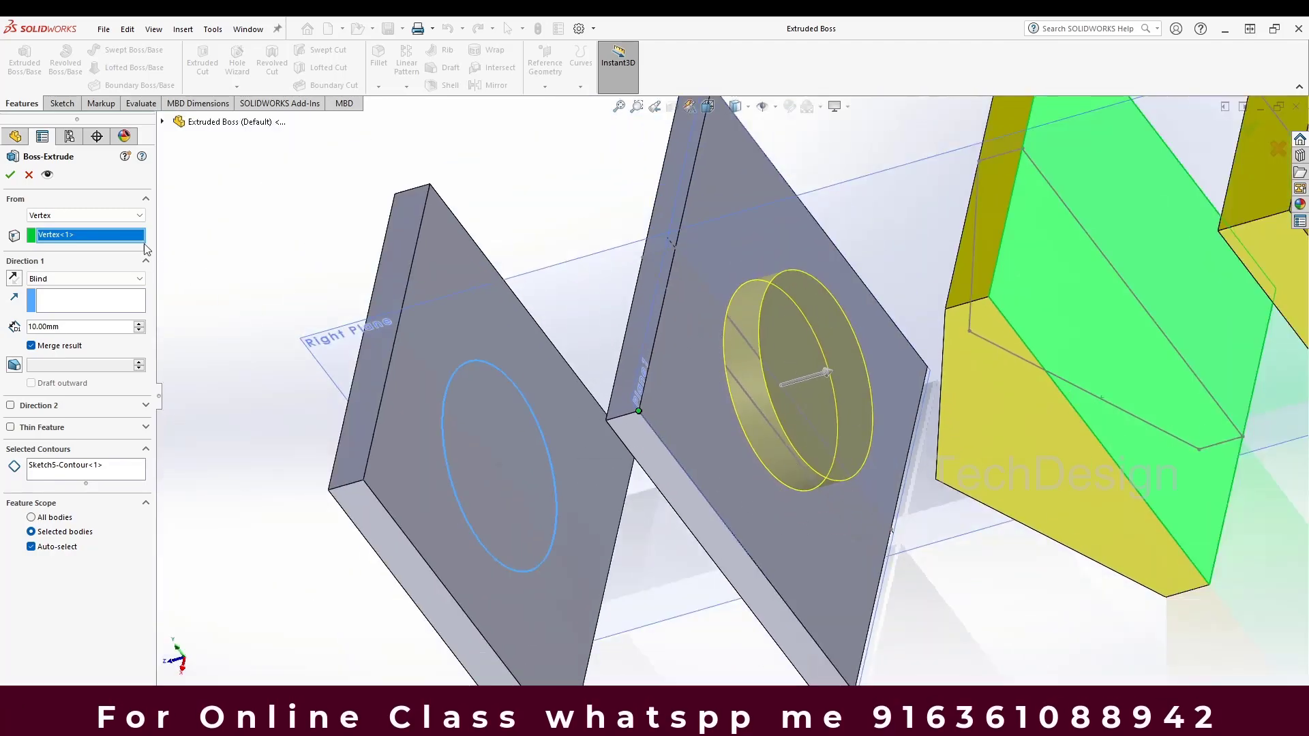
Step: Change the boss's start condition to Offset with a 2 mm distance and inspect the gap from the plate
left_click(124, 215)
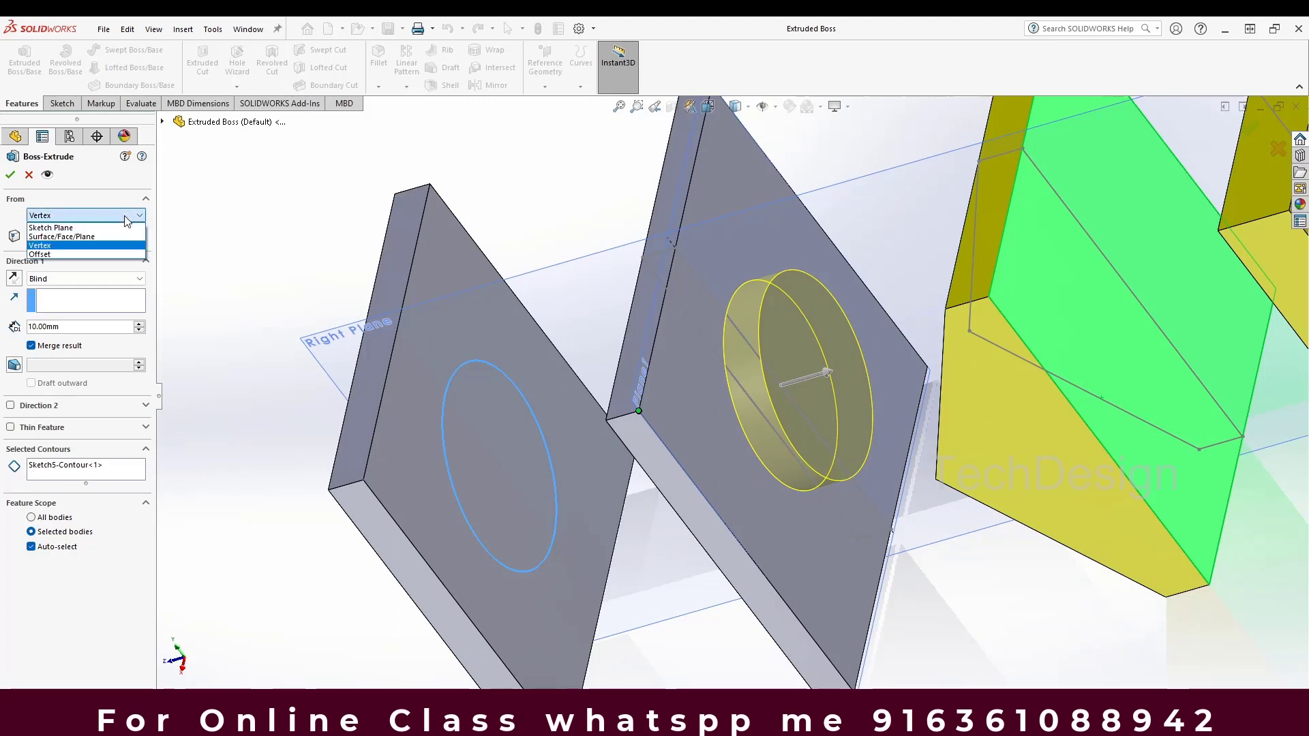
left_click(83, 254)
scroll(607, 468, "down", 3)
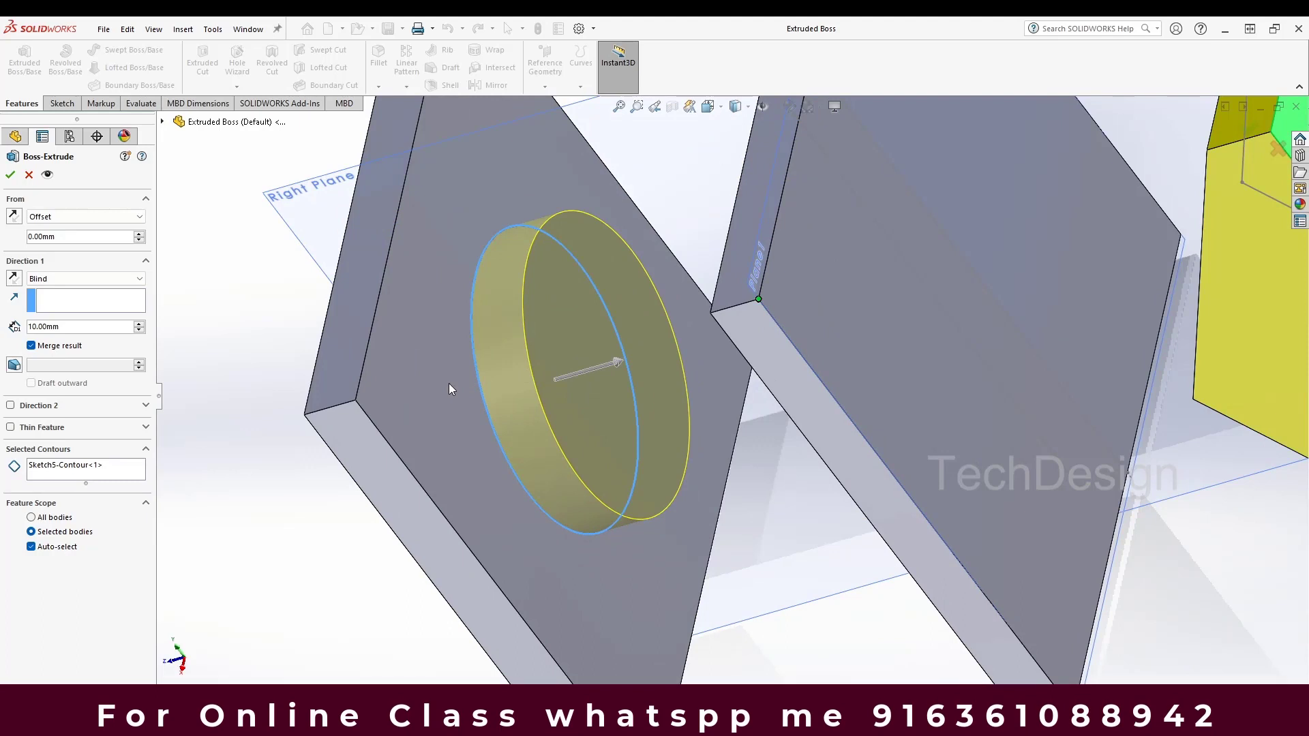
double_click(41, 237)
type("2")
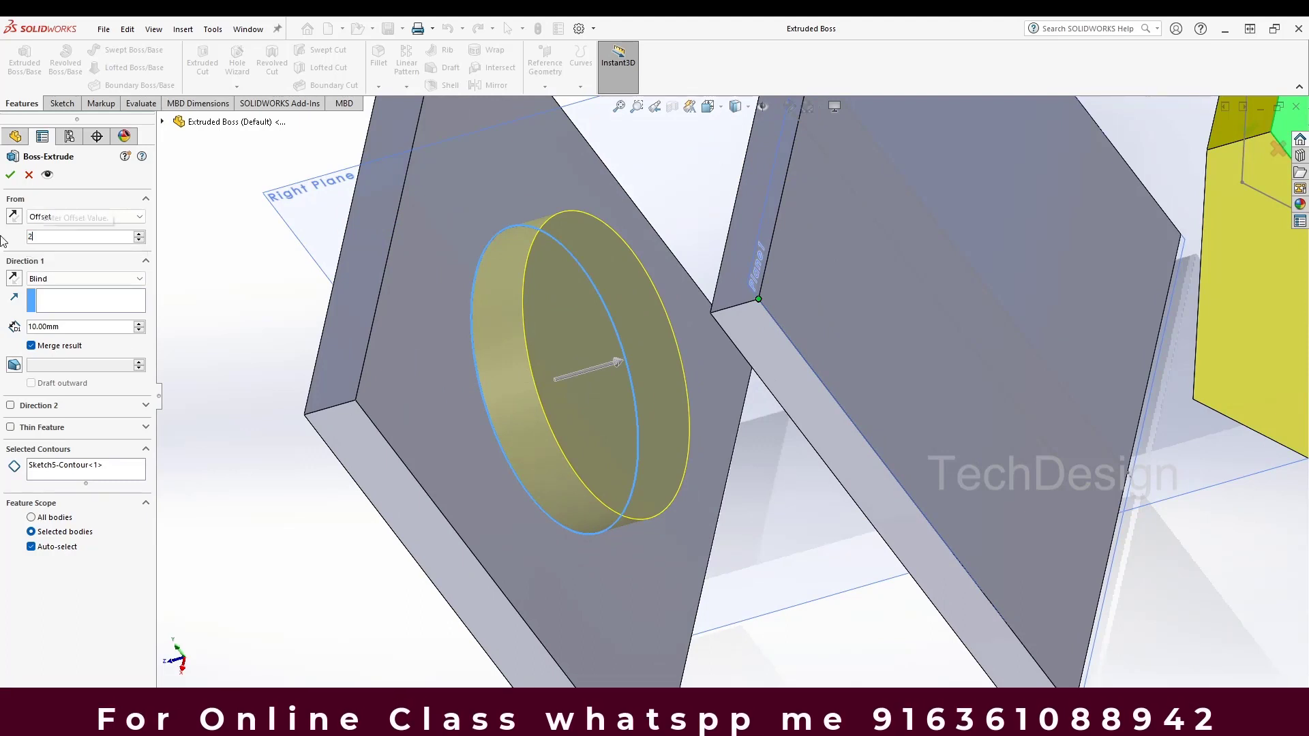
key("Return")
middle_click_drag(537, 358, 562, 412)
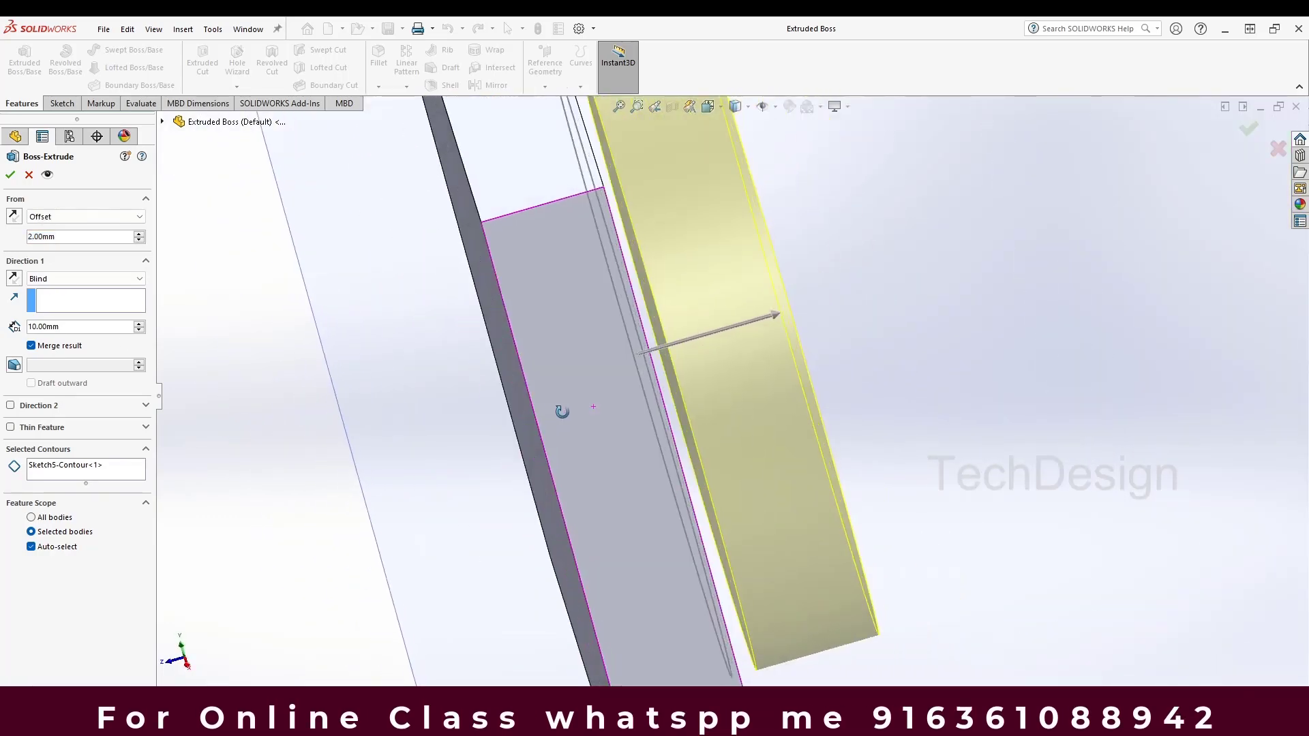
scroll(689, 469, "up", 1)
scroll(708, 473, "down", 4)
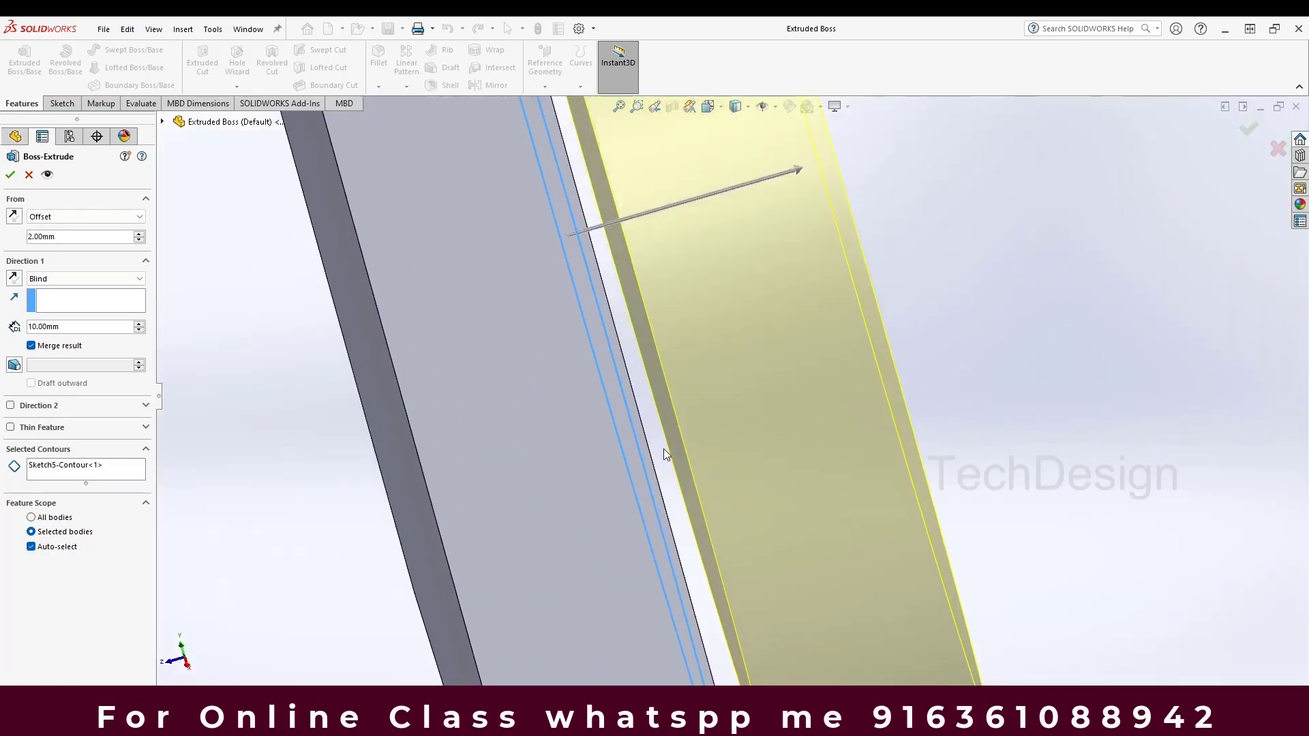
scroll(660, 455, "up", 3)
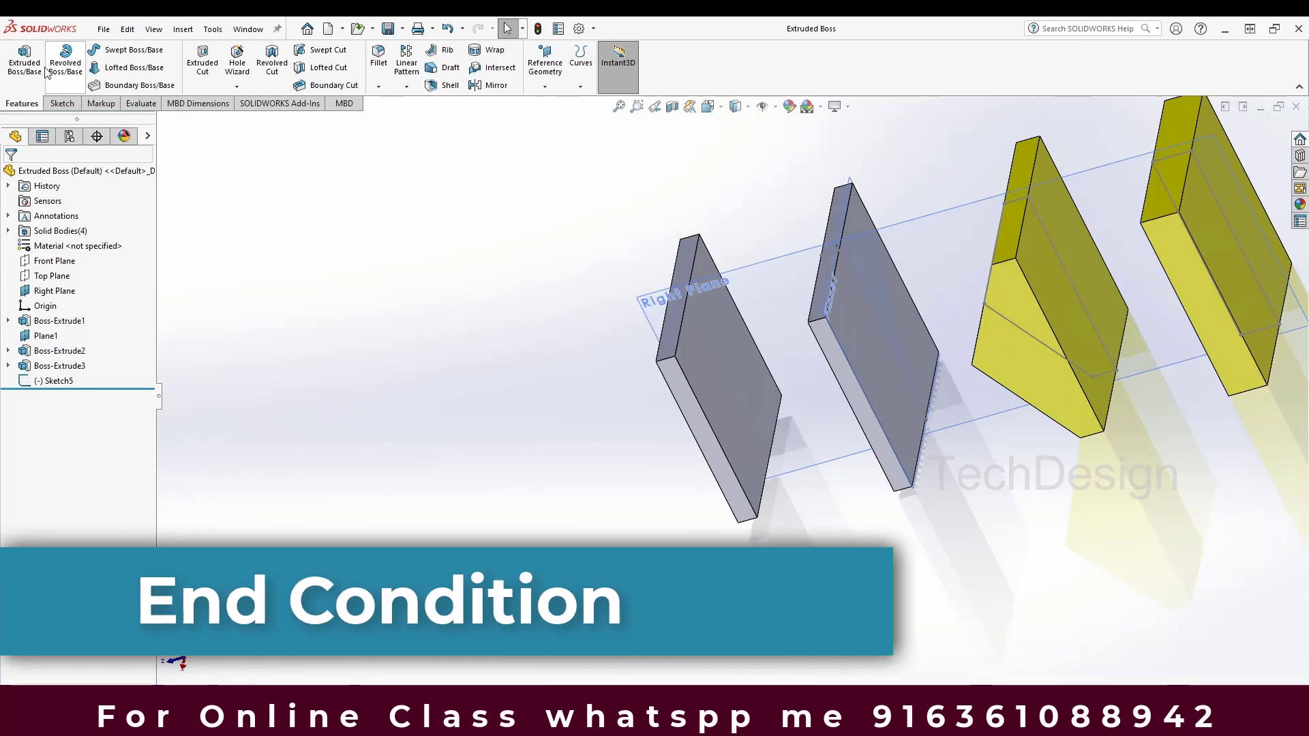
Step: Start a new extruded boss from the circular contour, with Sketch Plane as start condition and Blind as end condition
left_click(26, 63)
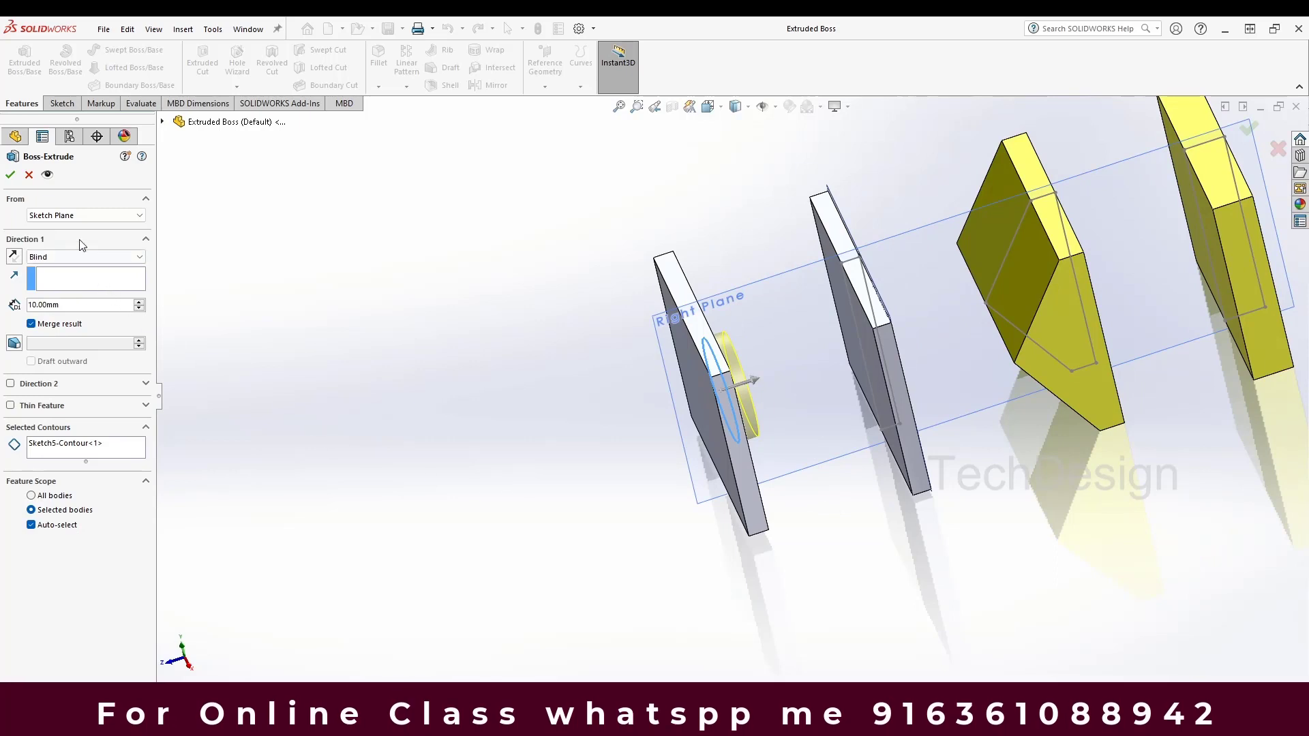
left_click(76, 215)
left_click(62, 223)
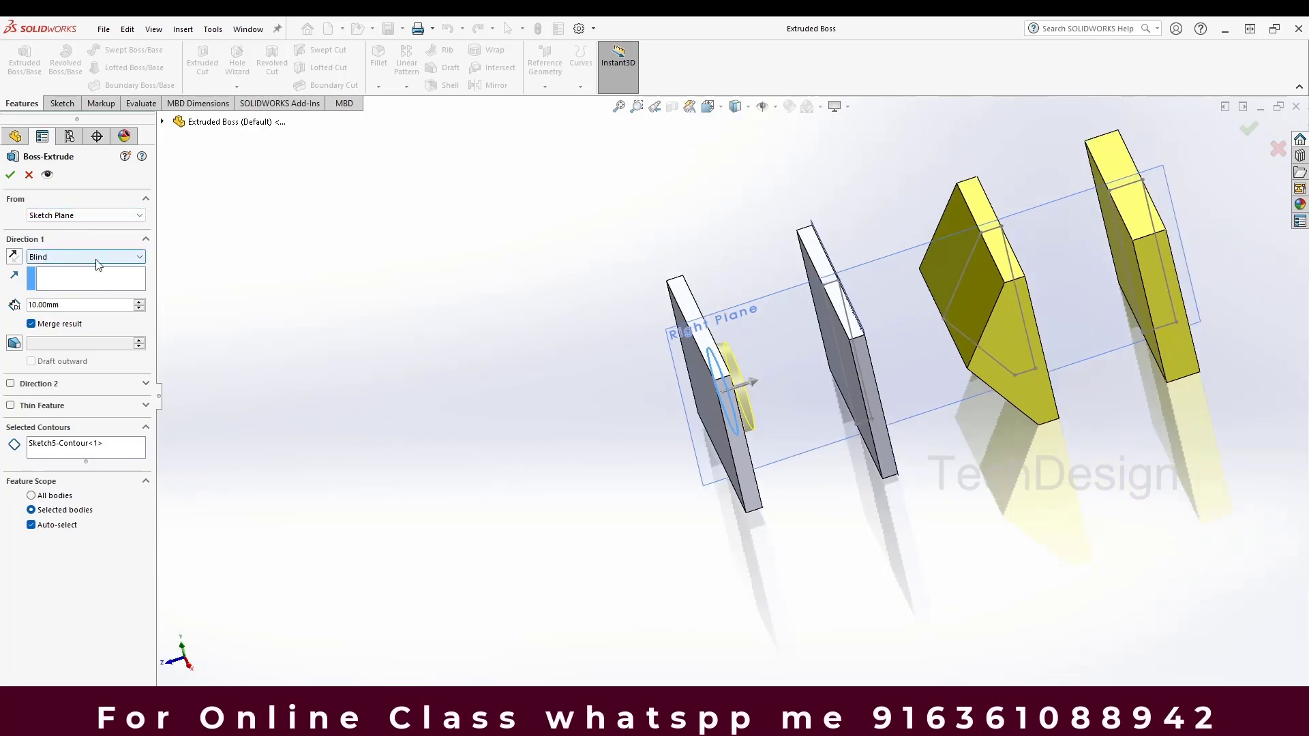
left_click(96, 260)
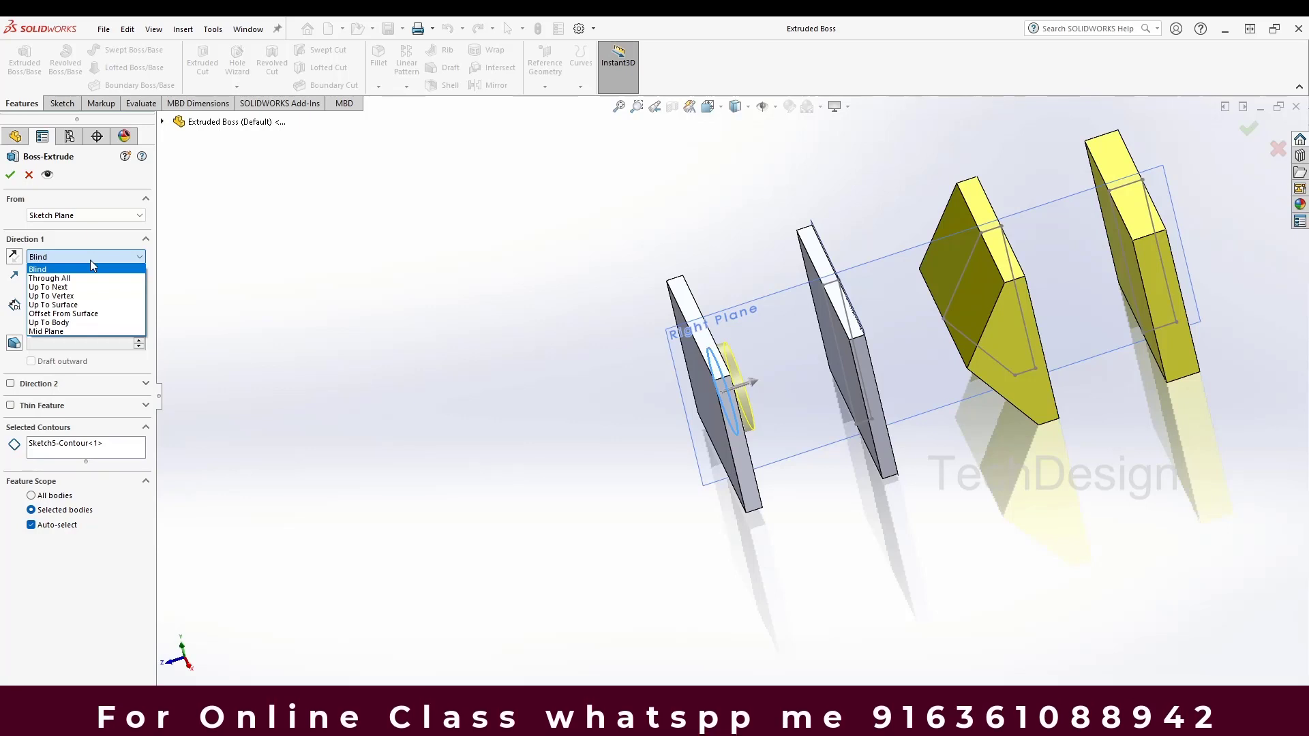
left_click(90, 261)
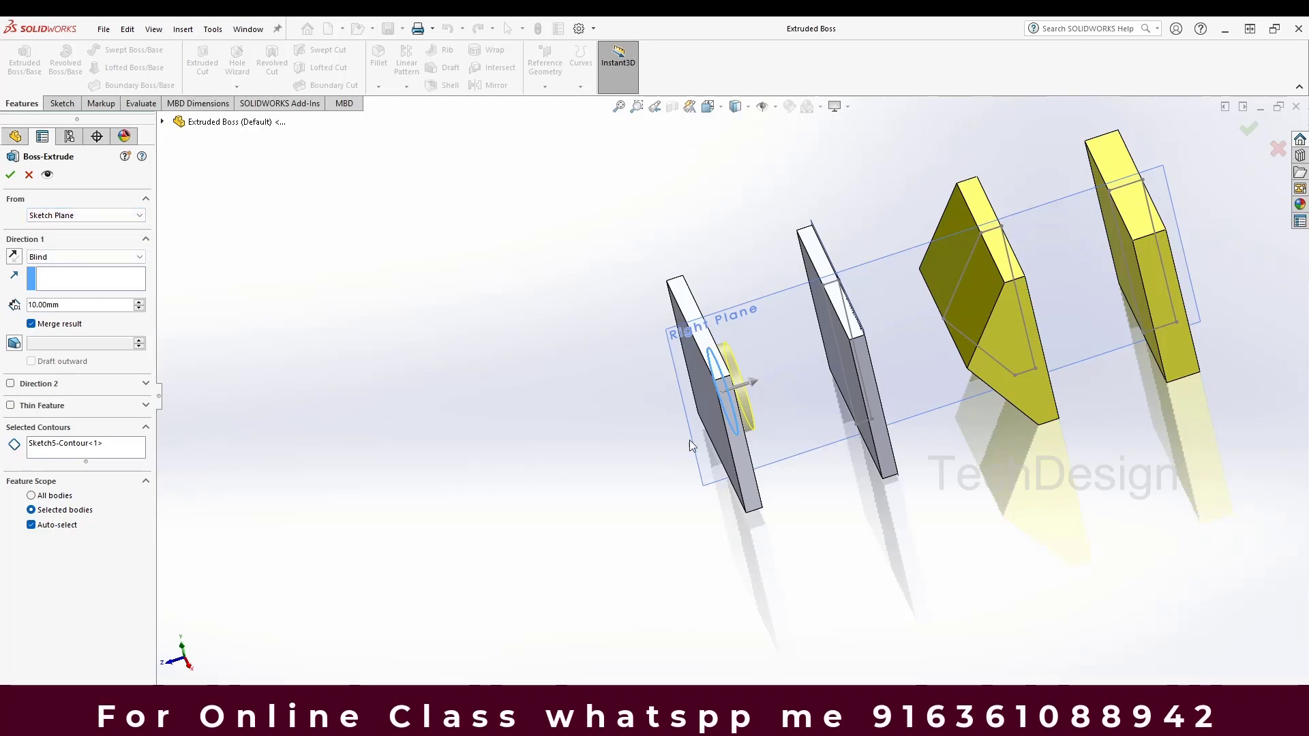
scroll(647, 365, "down", 2)
scroll(648, 361, "down", 2)
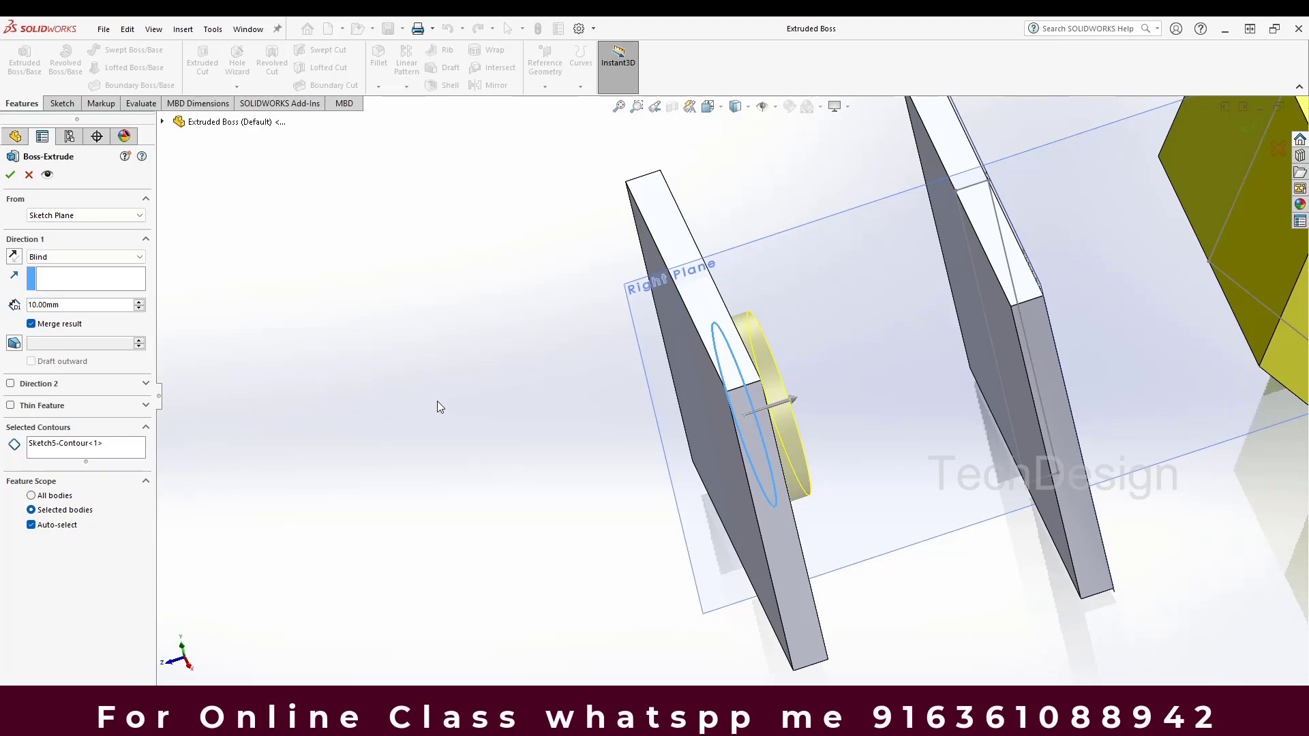
scroll(436, 401, "up", 3)
scroll(967, 350, "down", 3)
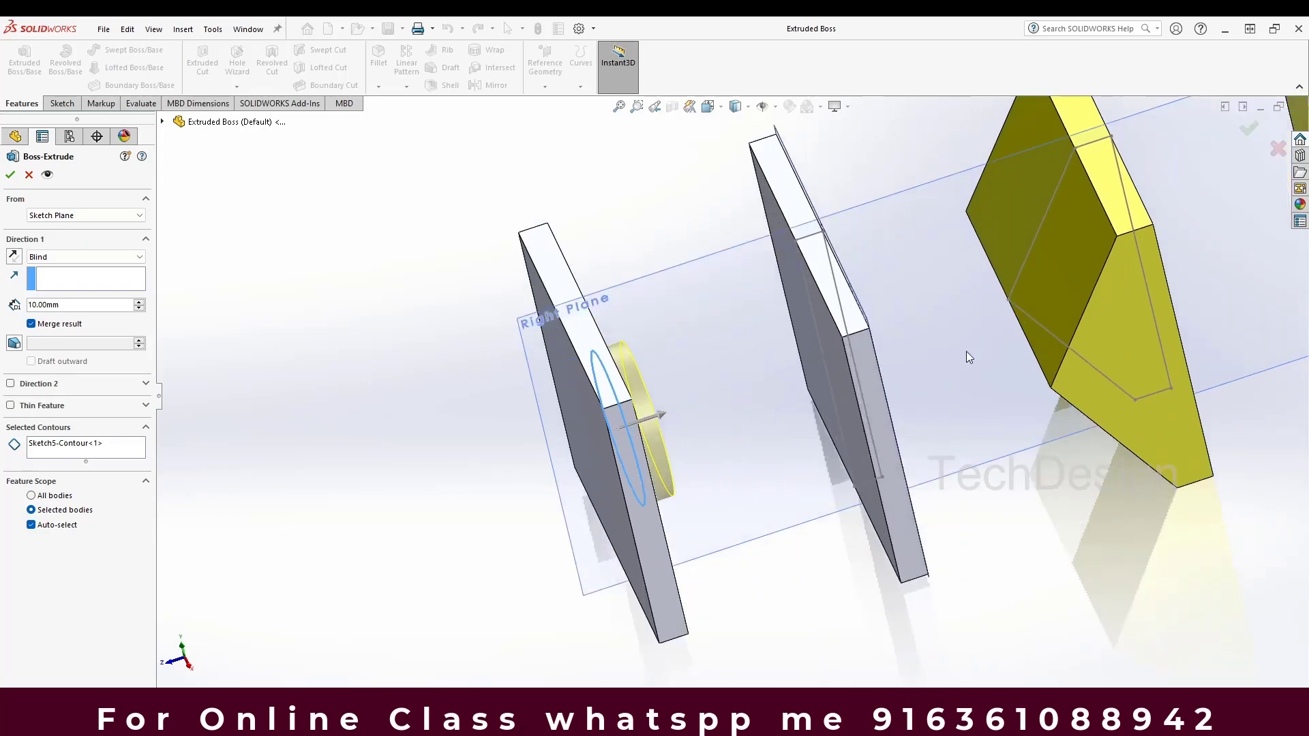
scroll(650, 385, "up", 2)
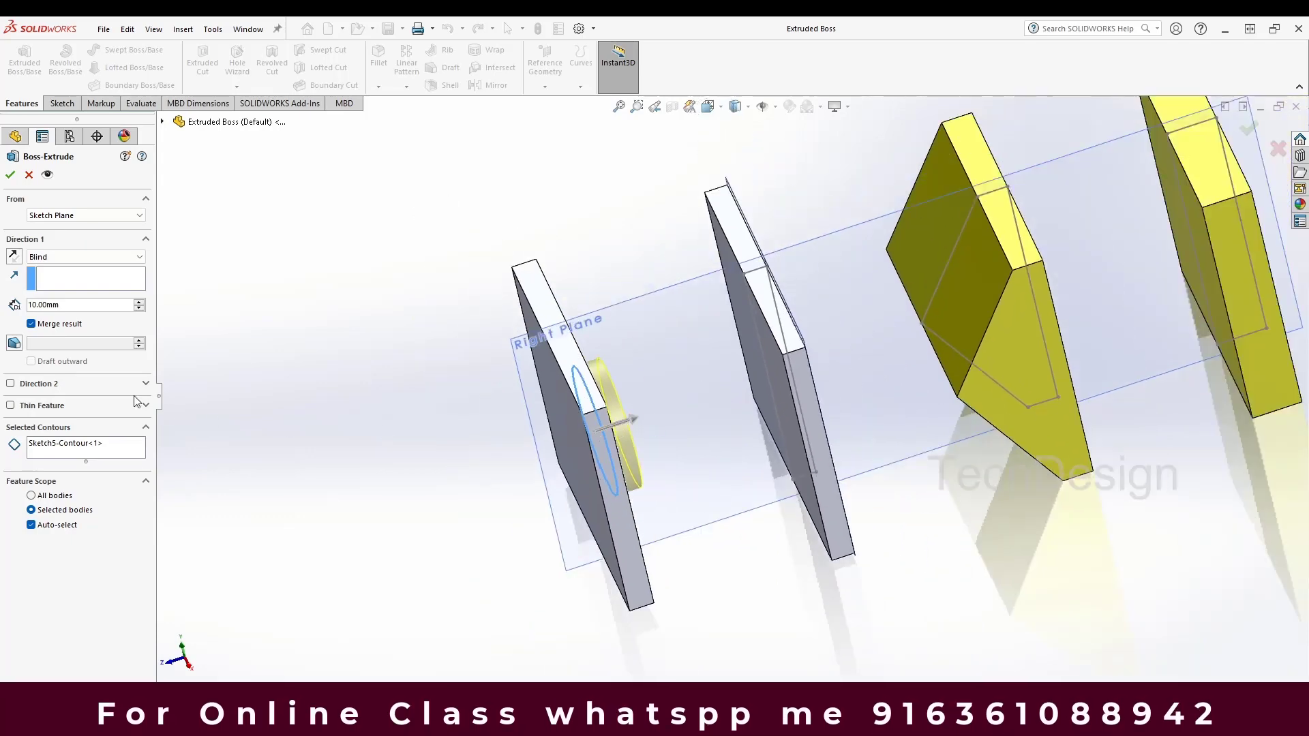
Step: Set the Blind depth of the boss to 1000 mm and inspect the long extrusion preview through all plates
left_click(75, 304)
type("1000")
key("Return")
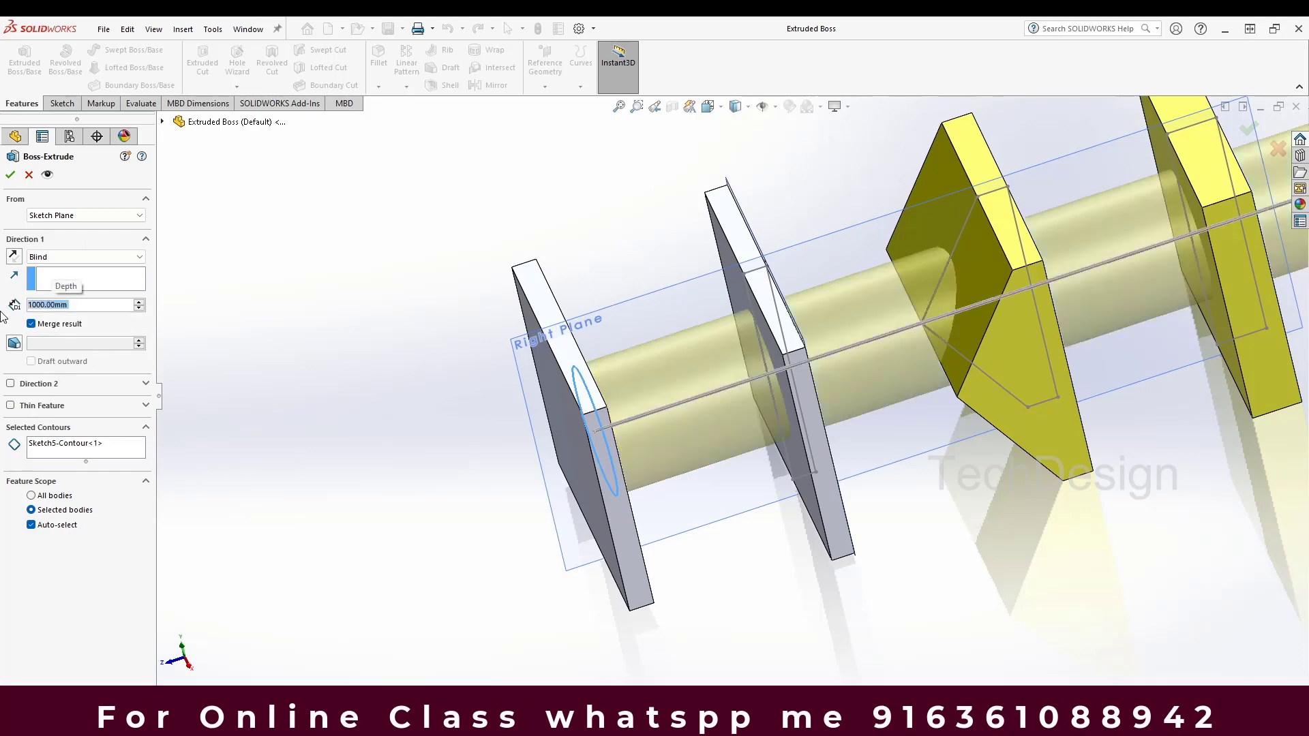
scroll(914, 386, "up", 5)
scroll(914, 334, "down", 2)
Step: Set the Blind depth to 10 mm and inspect the short boss preview at the first grey plate
type("10")
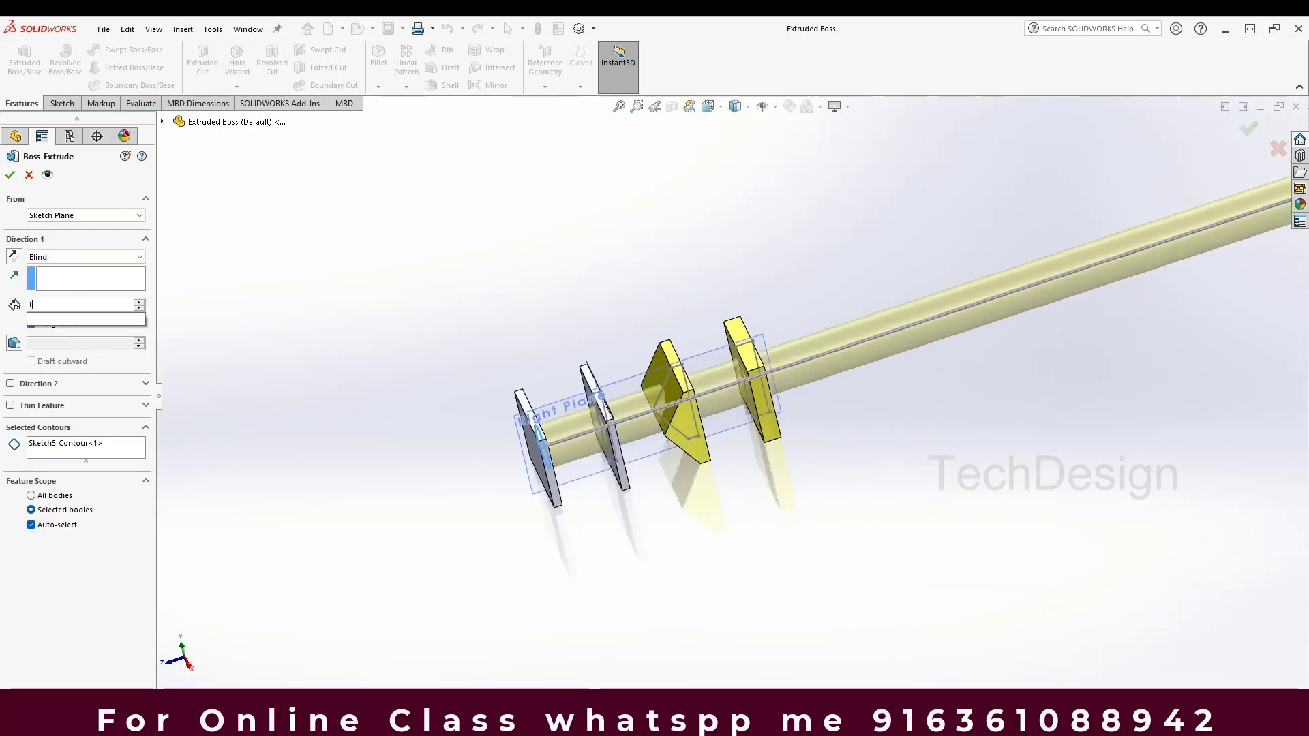
key("Return")
scroll(414, 452, "down", 2)
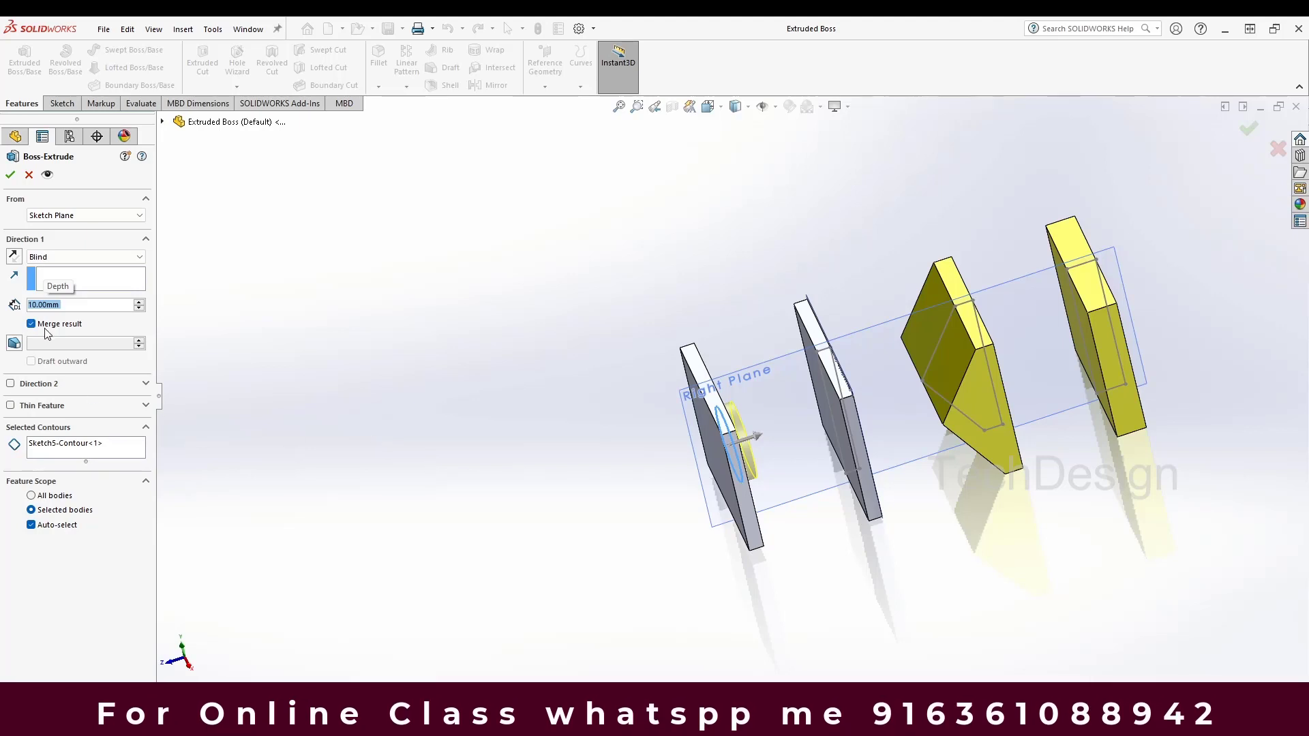
scroll(762, 436, "down", 4)
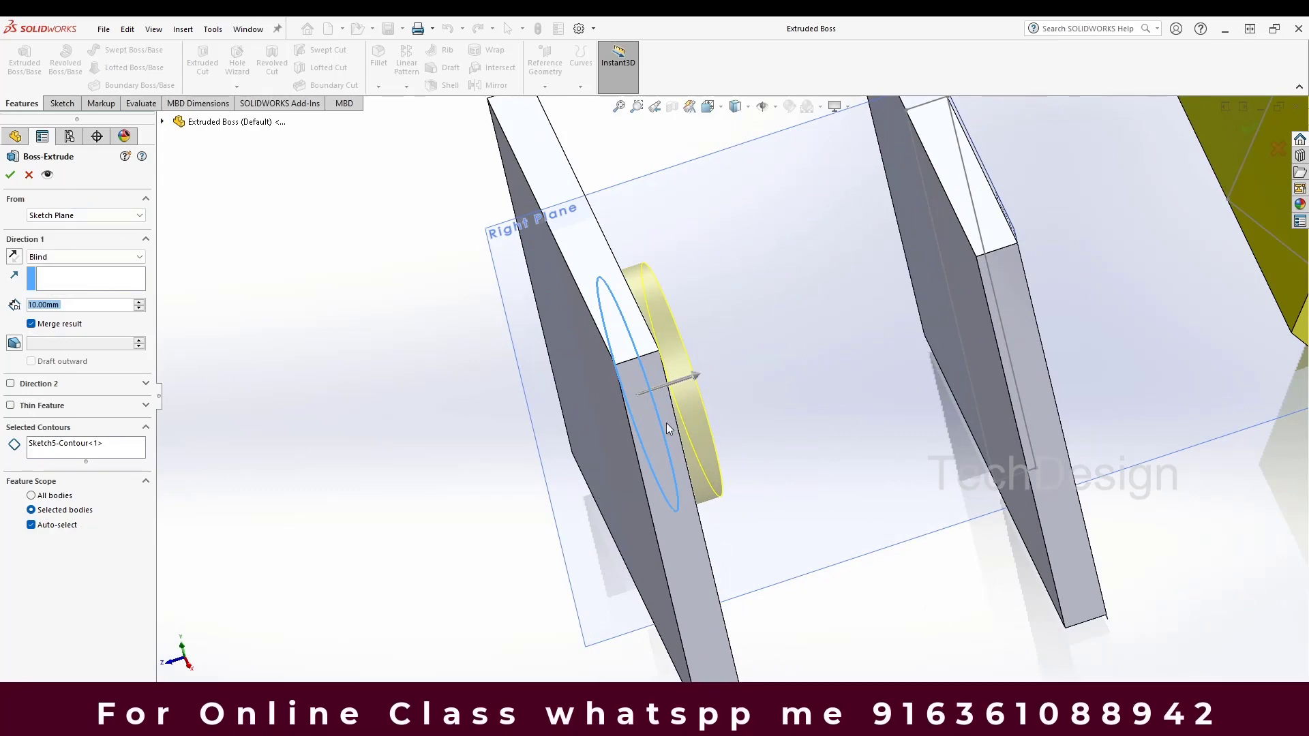
middle_click_drag(666, 422, 647, 369)
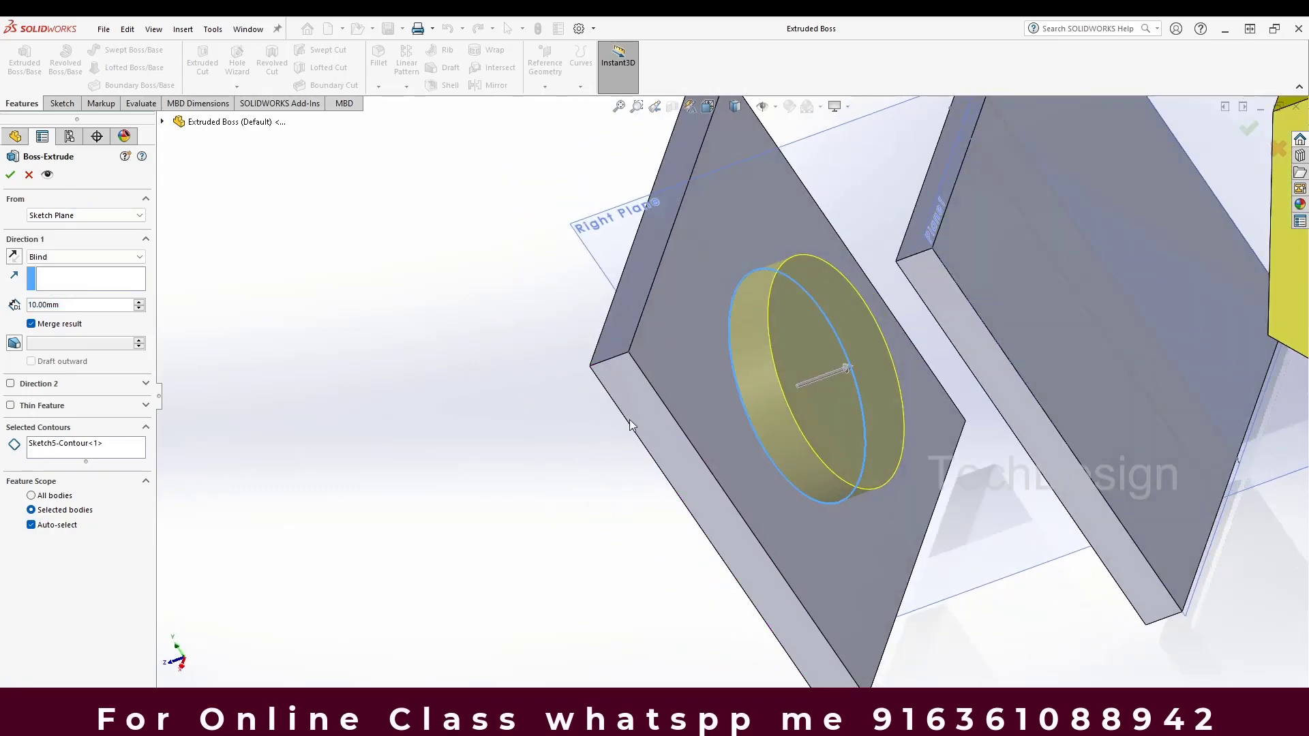
scroll(703, 386, "up", 3)
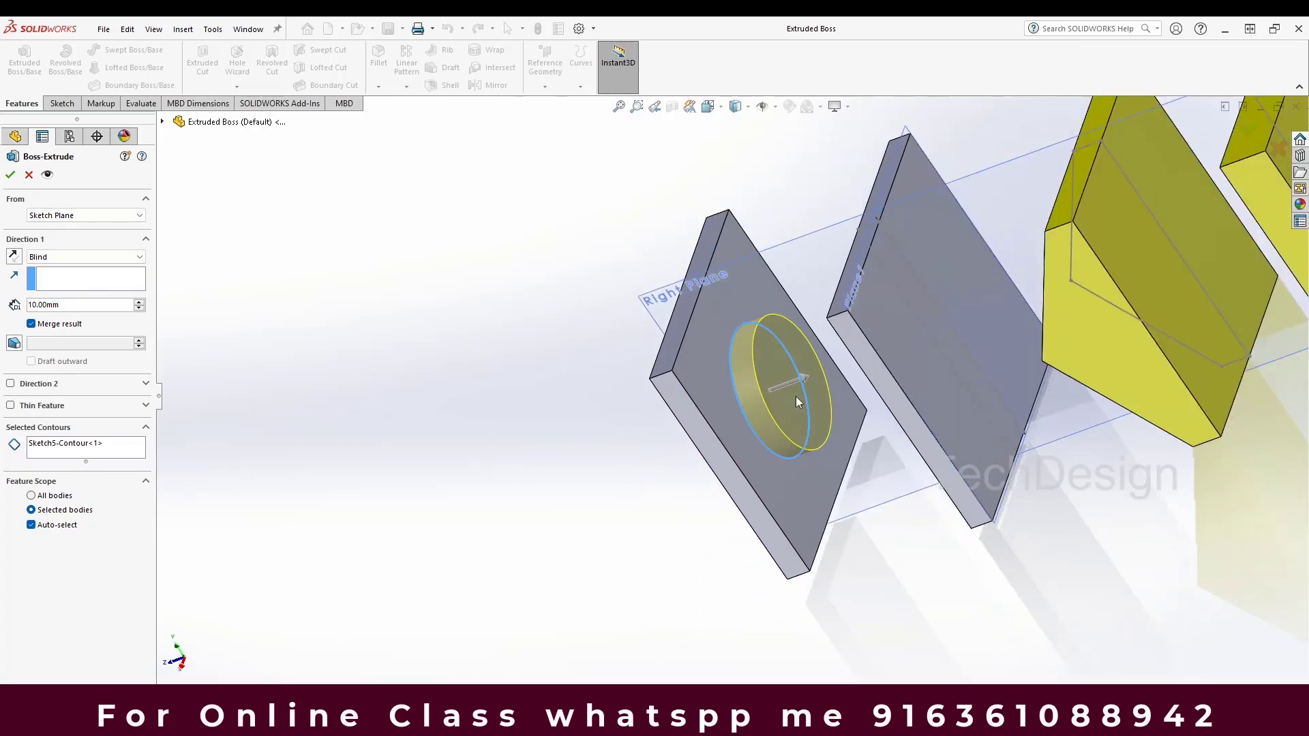
middle_click_drag(513, 453, 642, 443)
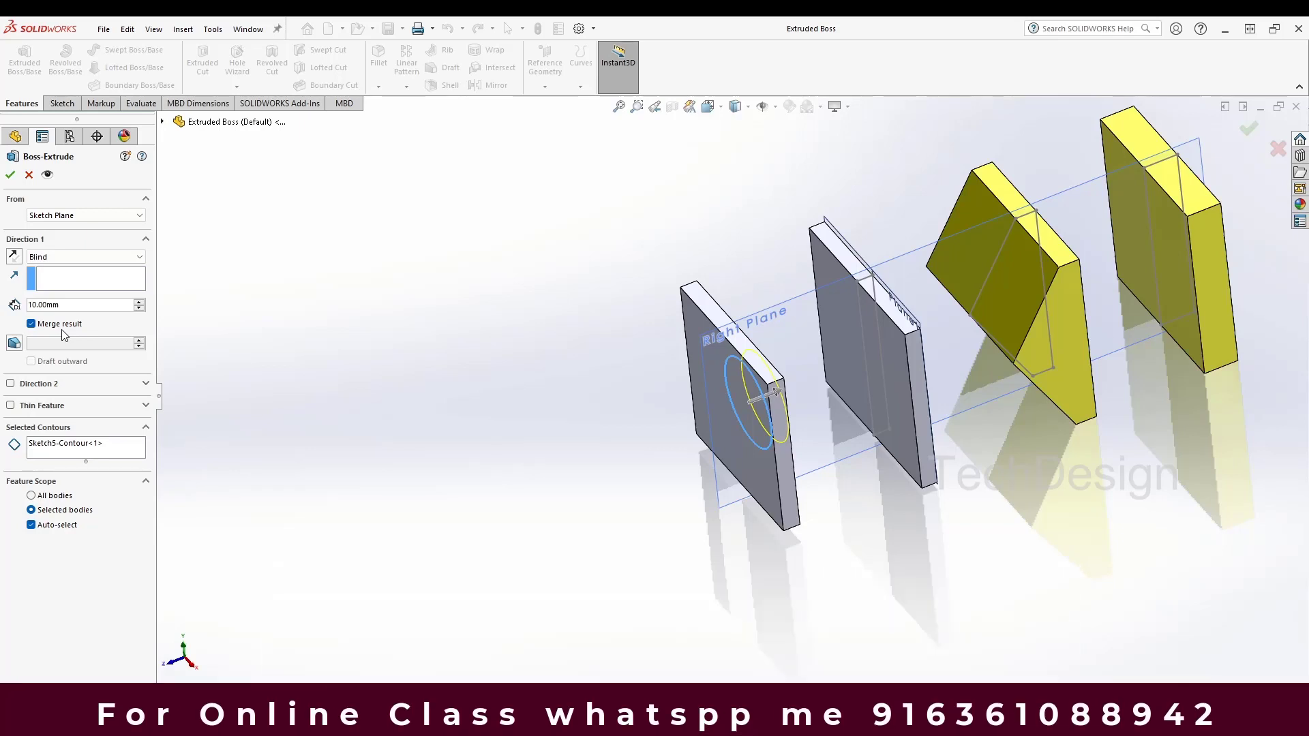
Step: Change the boss's end condition to Through All
left_click(65, 257)
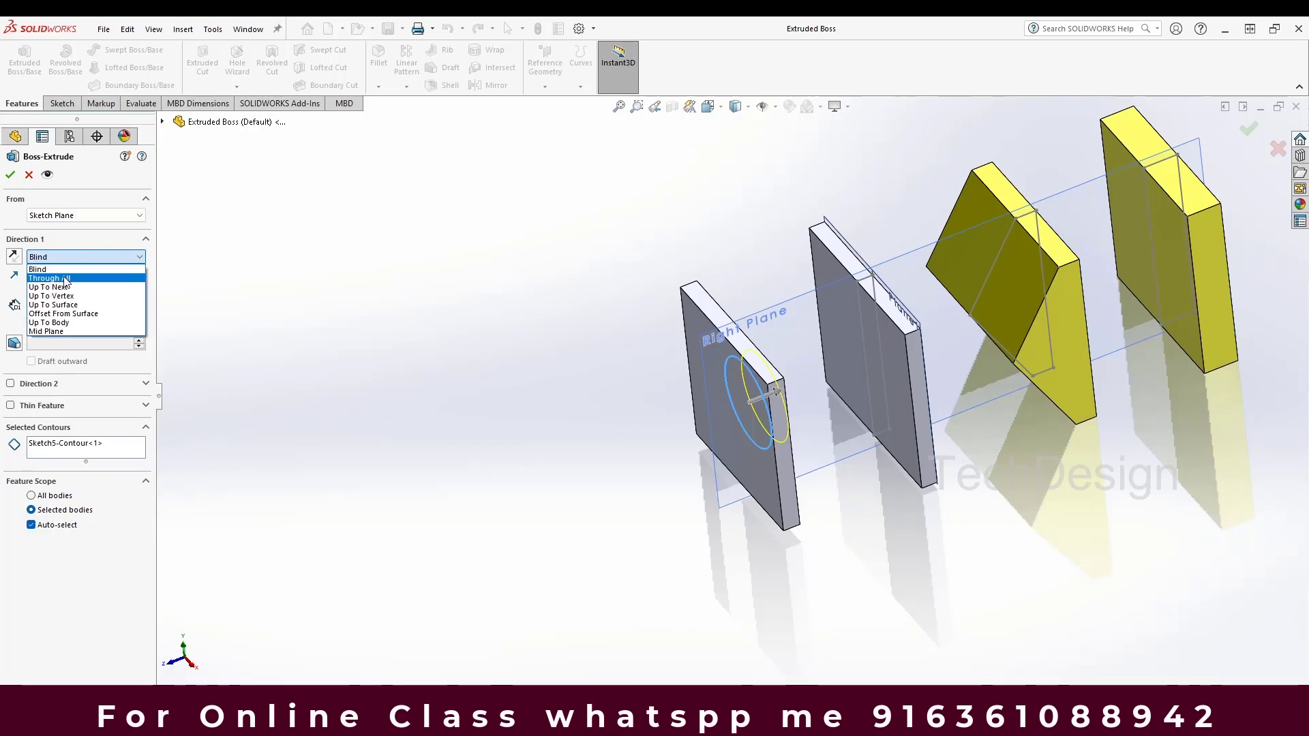
left_click(65, 279)
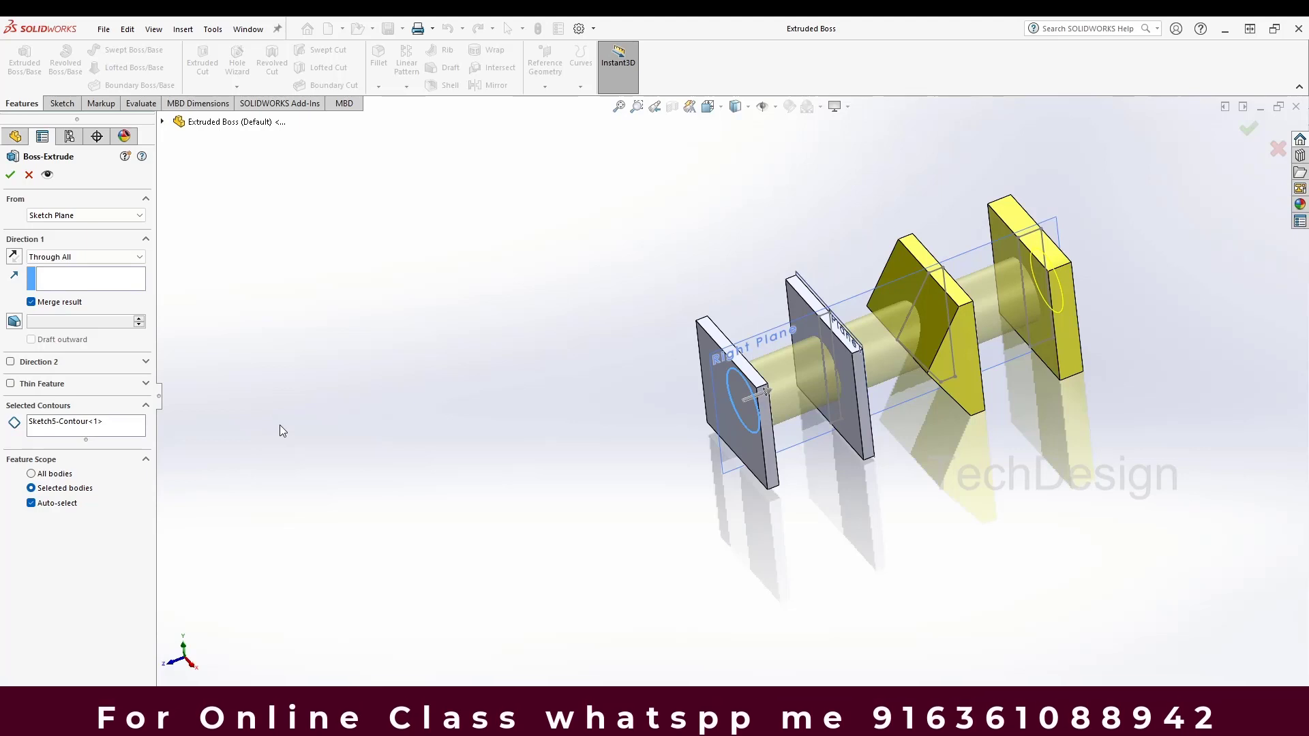
scroll(675, 444, "up", 4)
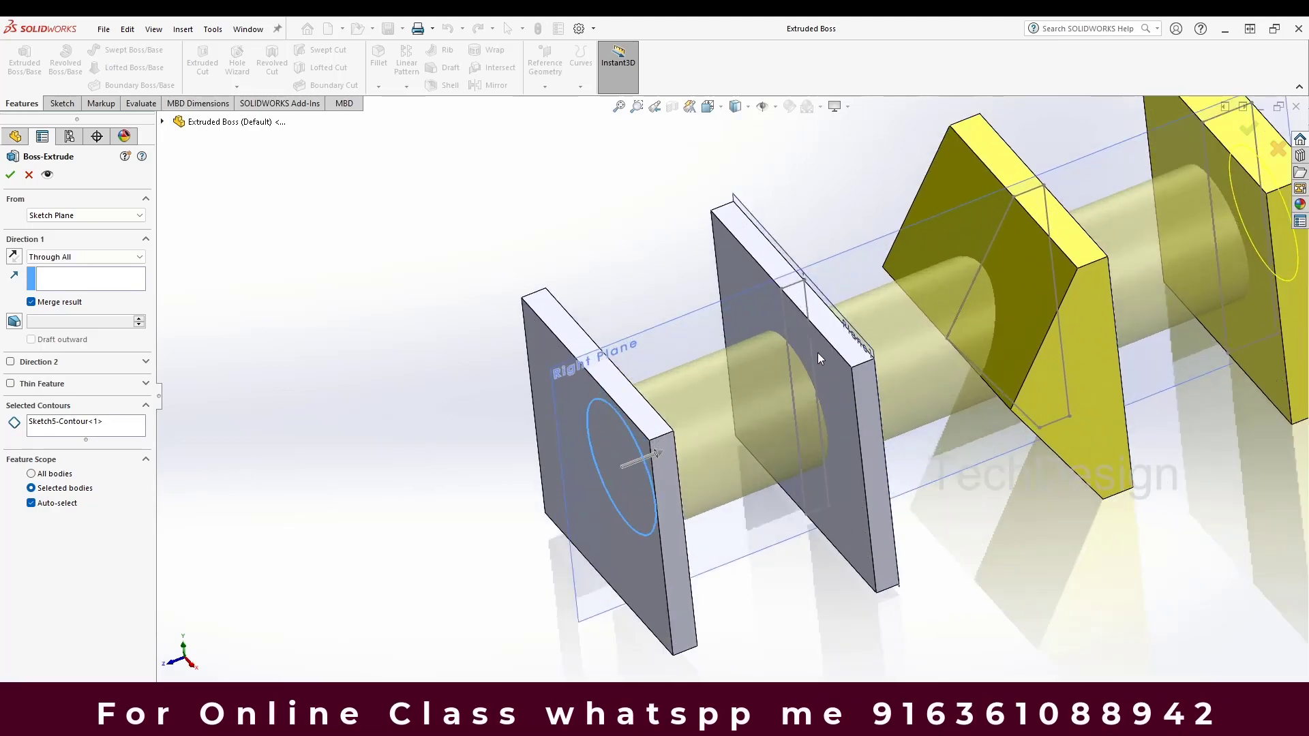
scroll(833, 382, "down", 1)
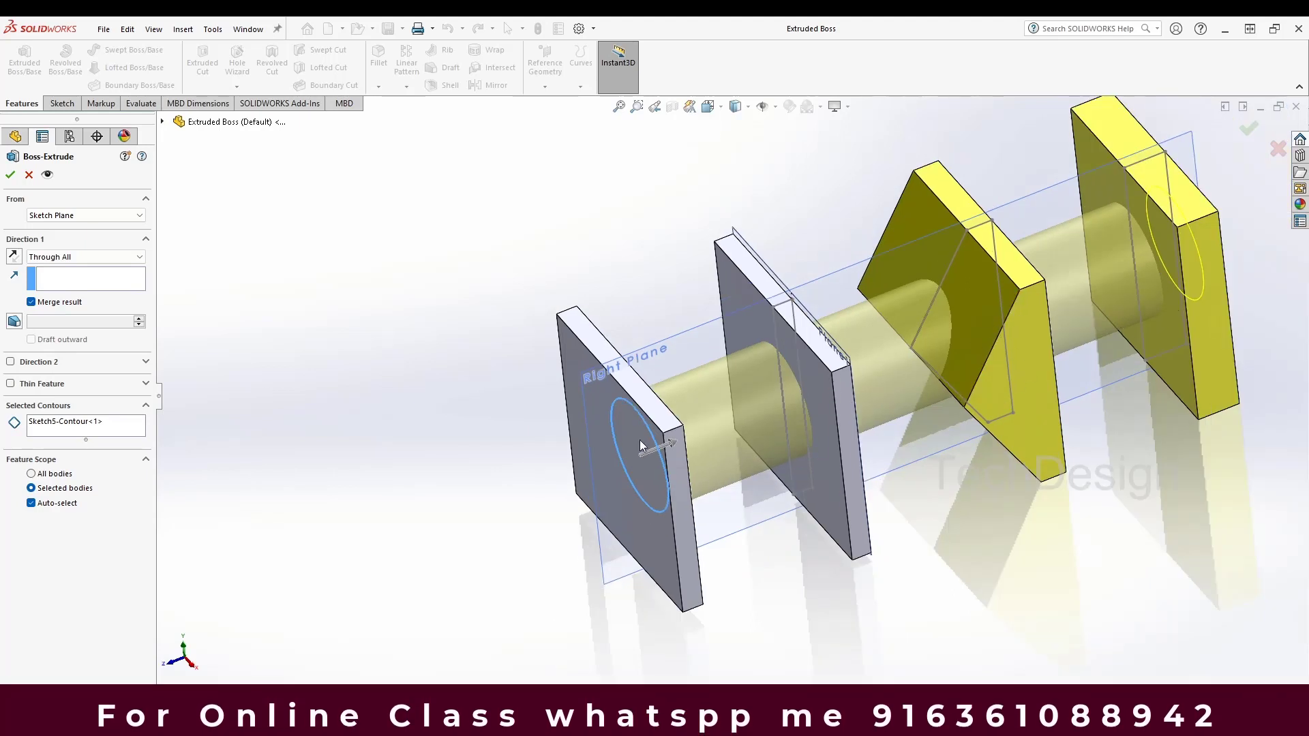
Step: Examine how the boss preview passes through the plates and where it ends on the last yellow plate
middle_click_drag(1022, 310, 934, 409)
scroll(1176, 204, "down", 3)
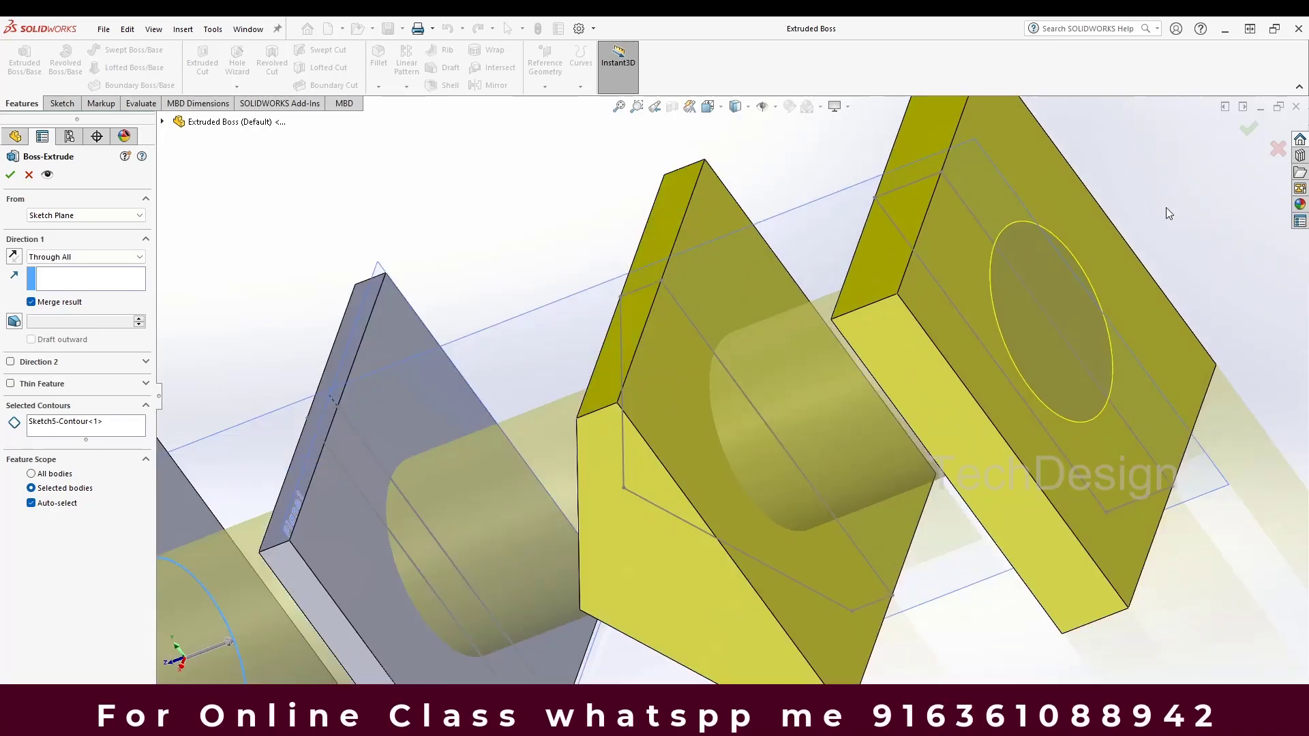
scroll(1074, 206, "up", 6)
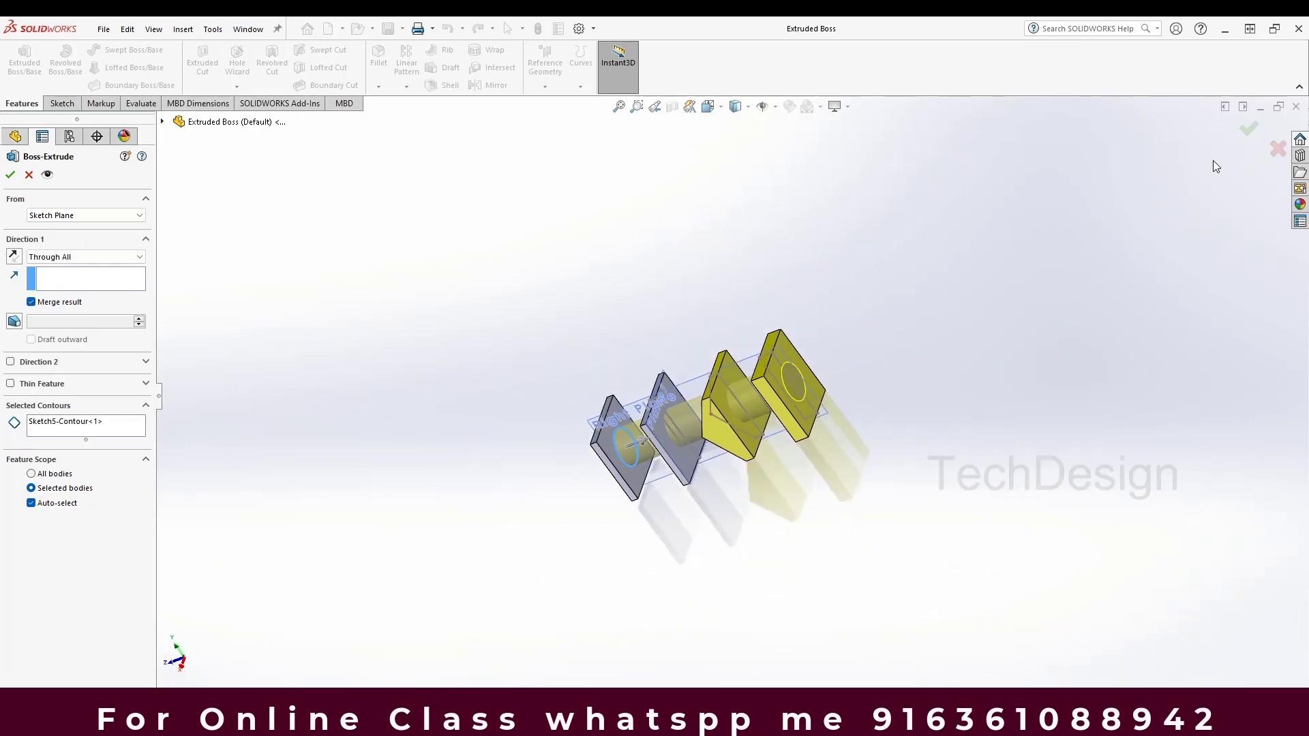
scroll(842, 372, "down", 6)
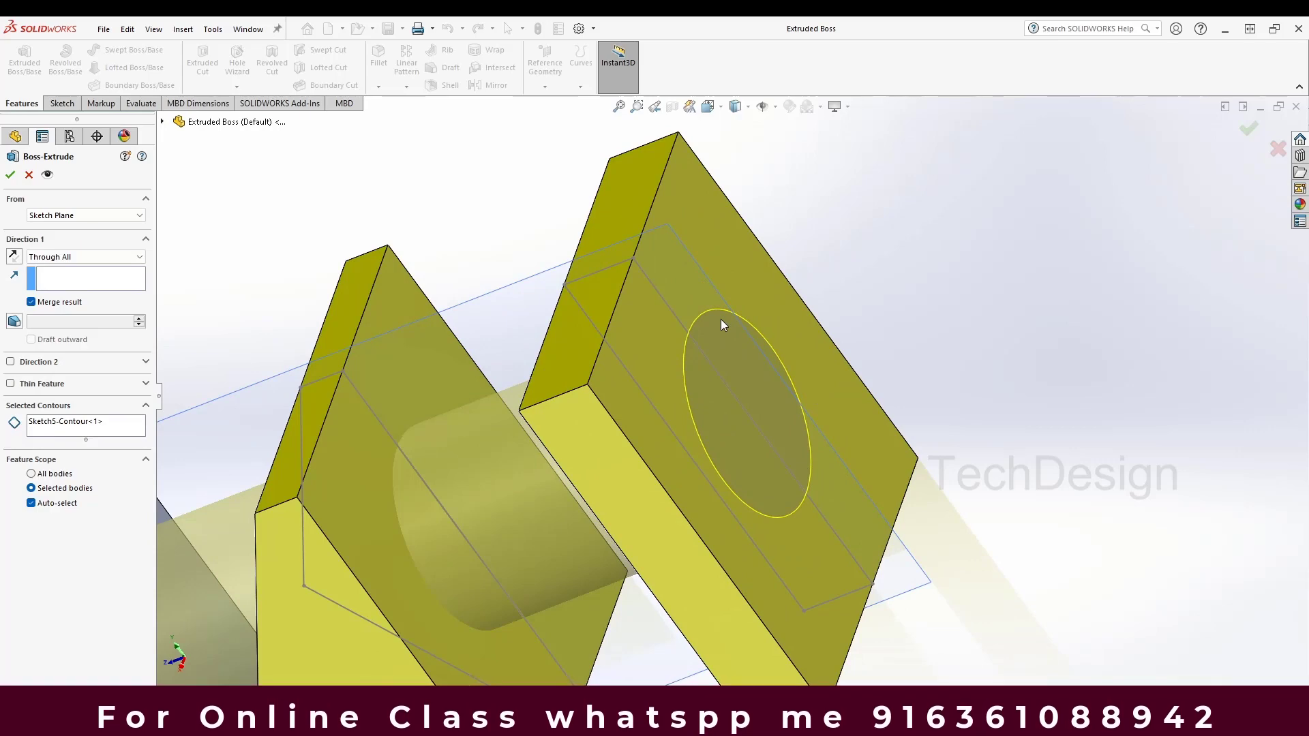
scroll(721, 319, "up", 6)
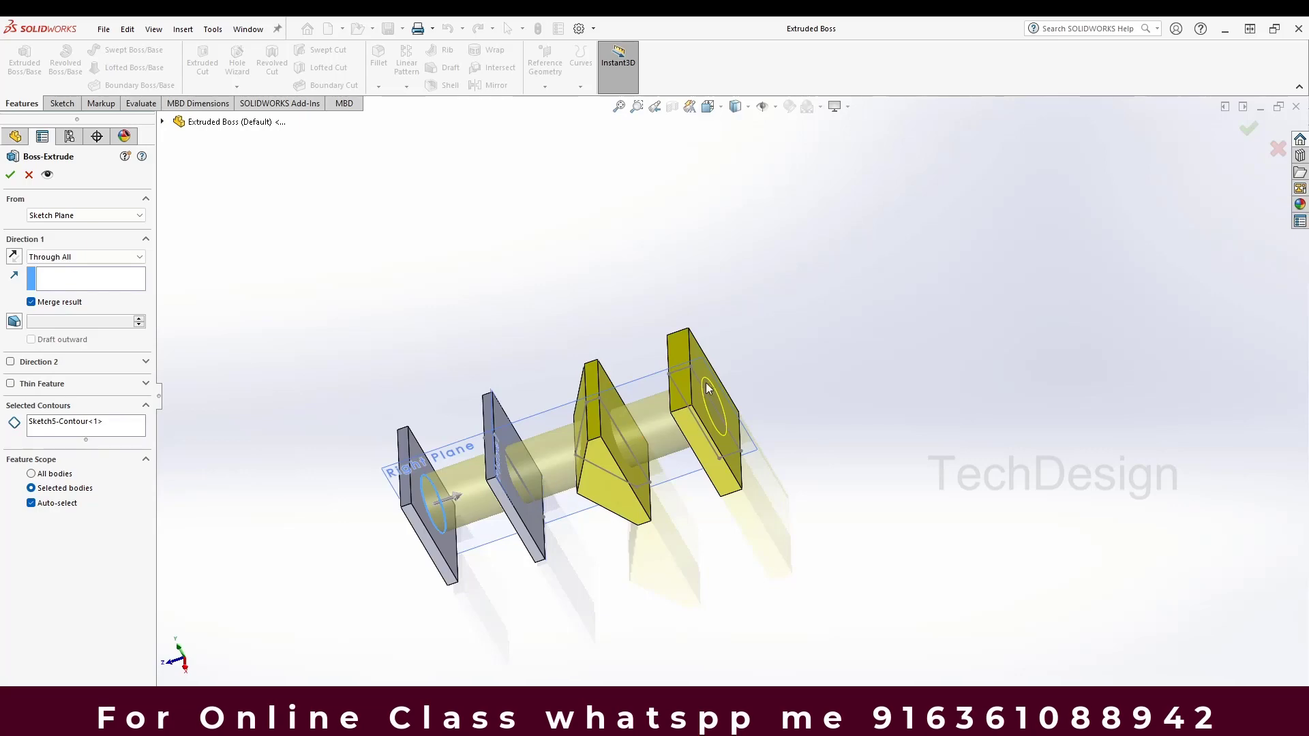
scroll(710, 423, "down", 3)
scroll(700, 408, "up", 4)
middle_click_drag(699, 407, 718, 379)
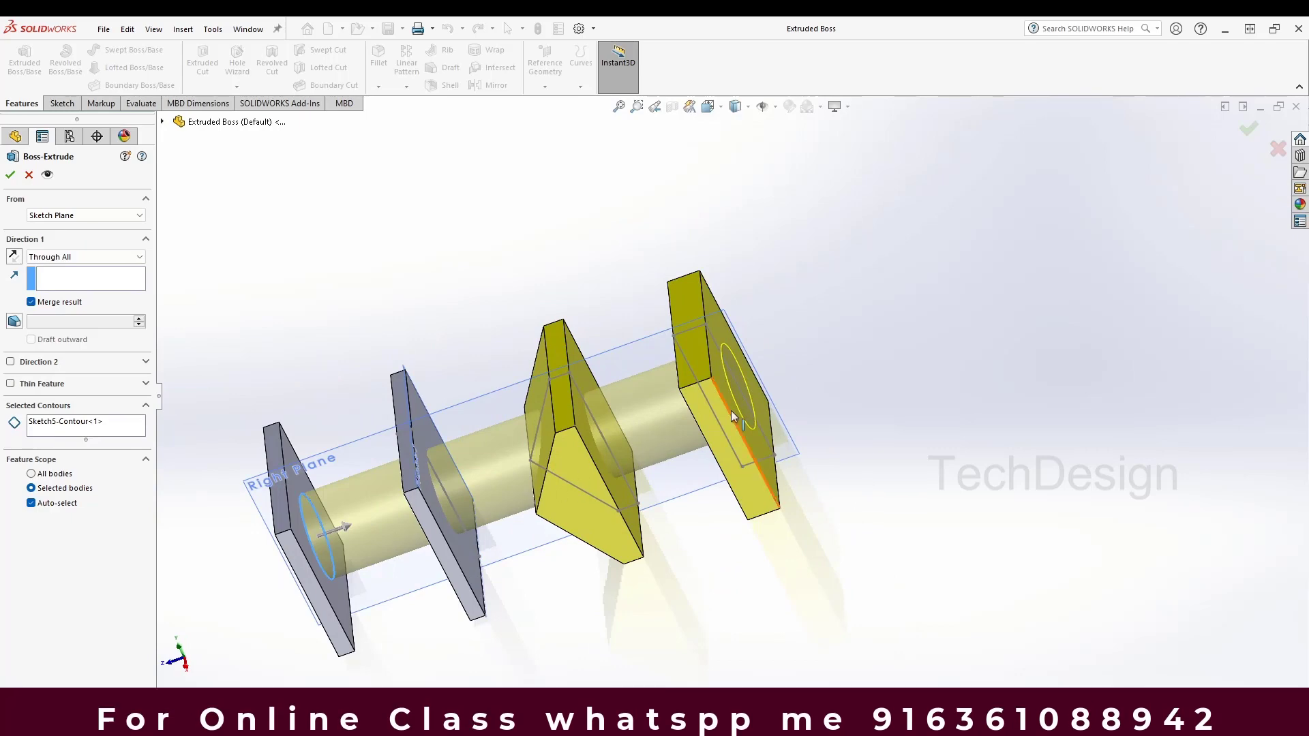
scroll(702, 448, "down", 3)
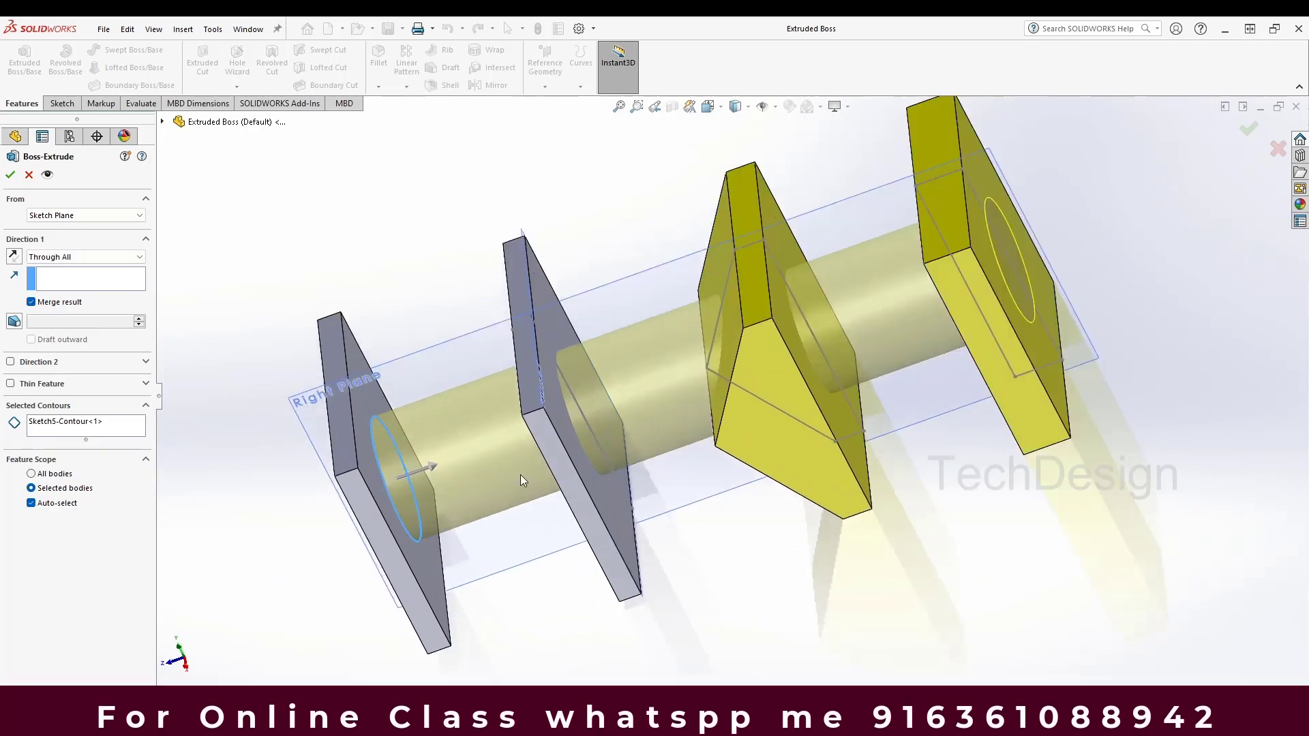
middle_click_drag(520, 475, 549, 469)
Step: Change the boss's end condition to Up To Next and inspect where the preview meets the second grey plate
left_click(106, 257)
scroll(104, 272, "up", 1)
left_click(102, 282)
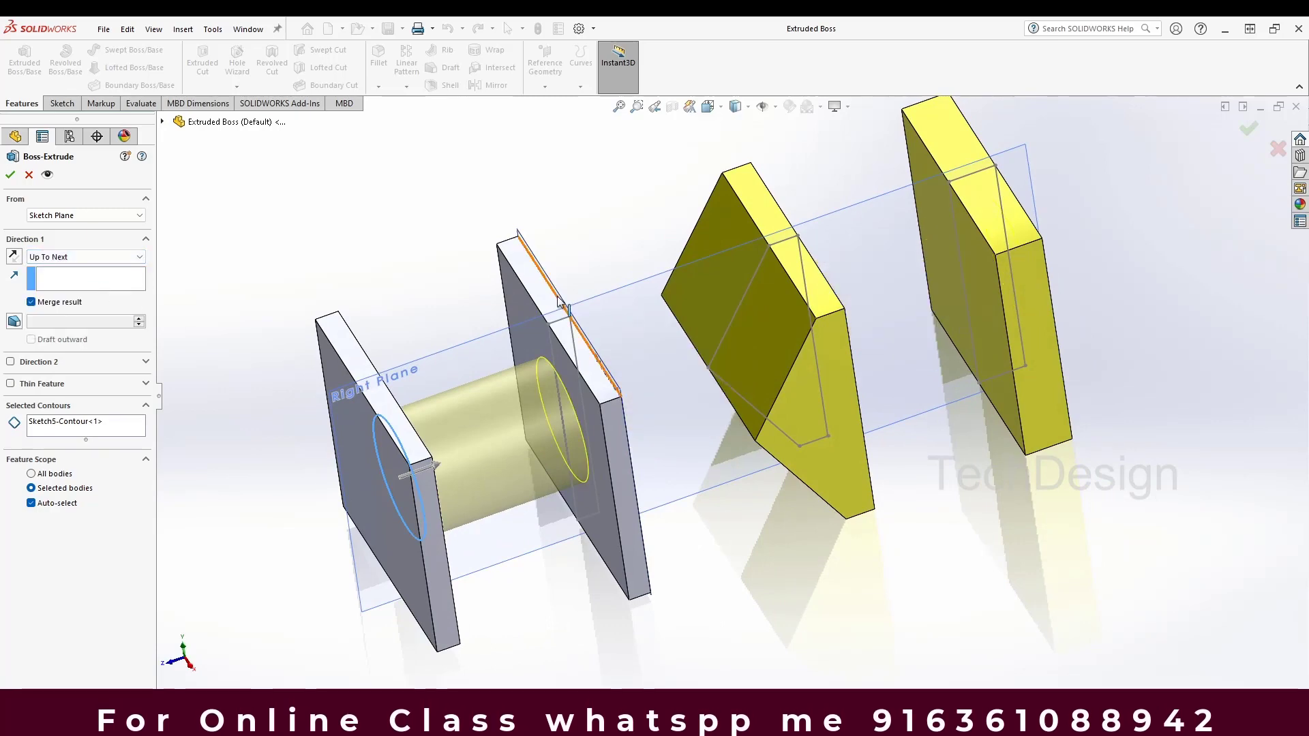
scroll(558, 302, "up", 2)
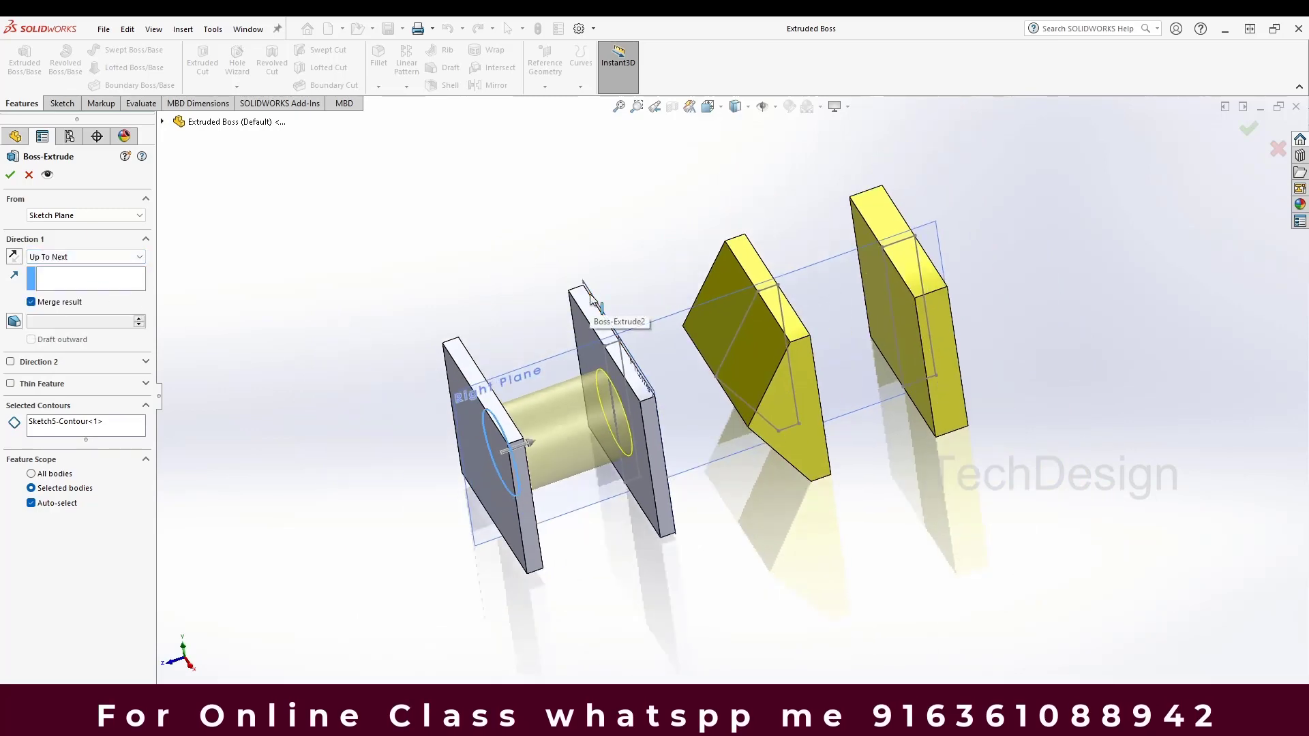
scroll(627, 407, "down", 3)
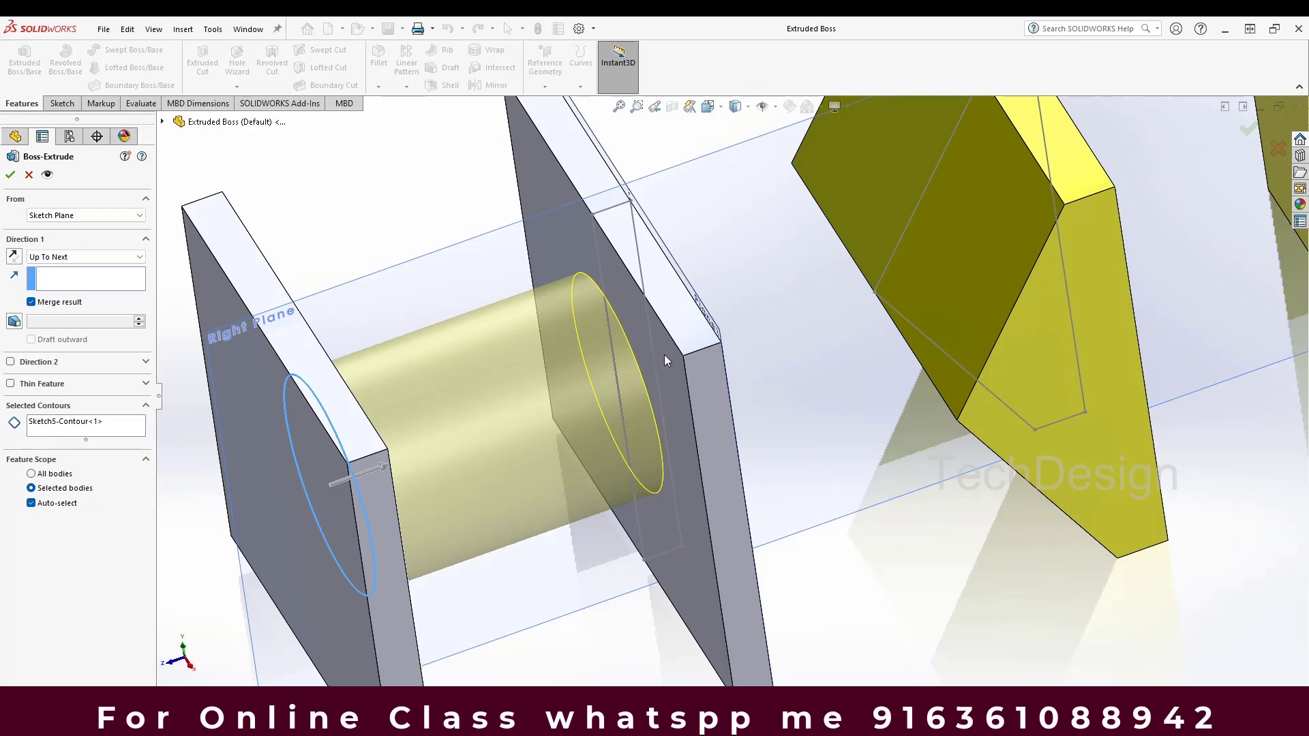
Step: Change the boss's end condition to Up To Vertex, using the upper front corner vertex of the yellow angled block
left_click(62, 258)
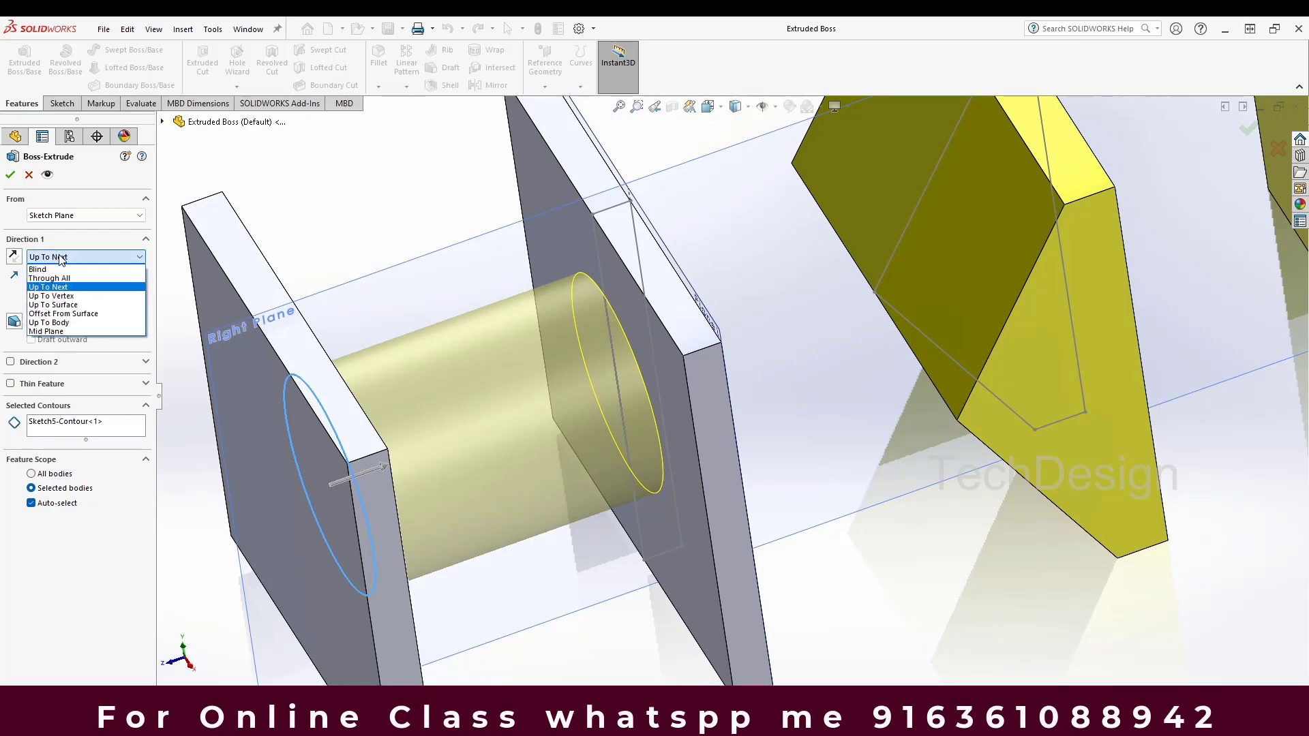
left_click(51, 296)
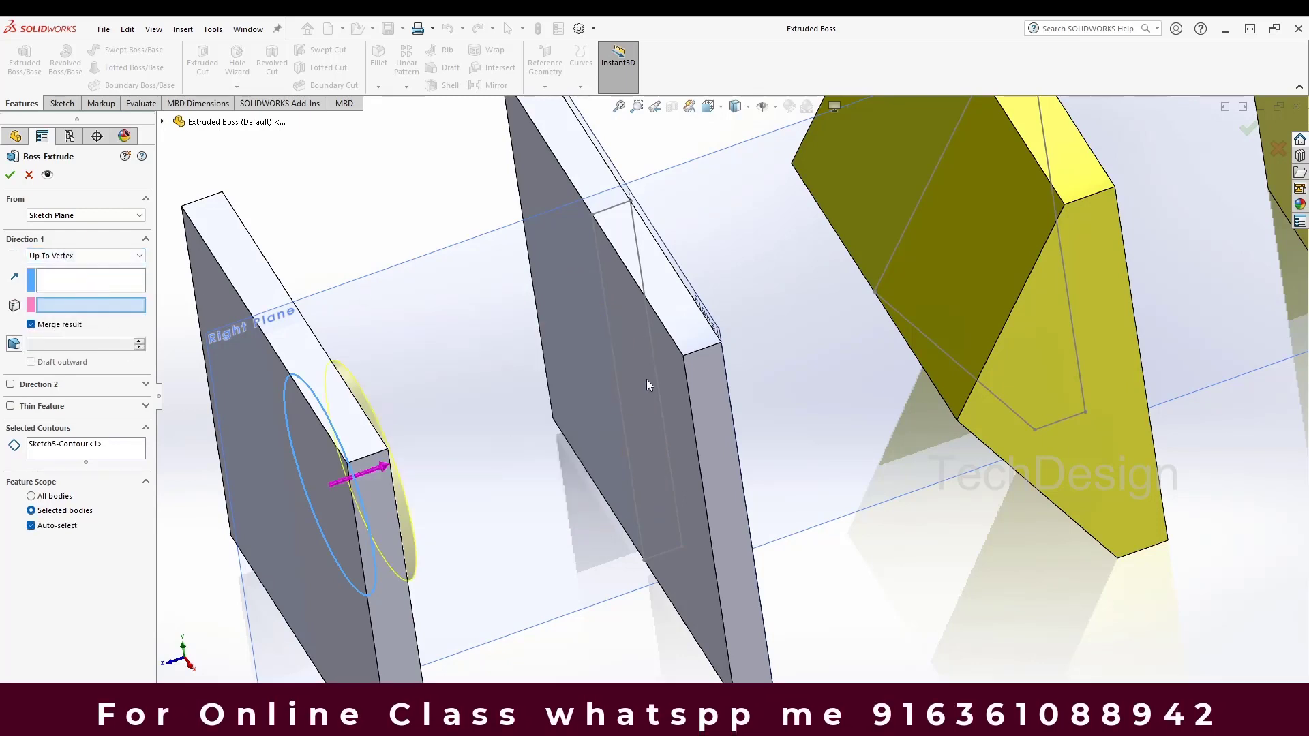
scroll(730, 351, "up", 3)
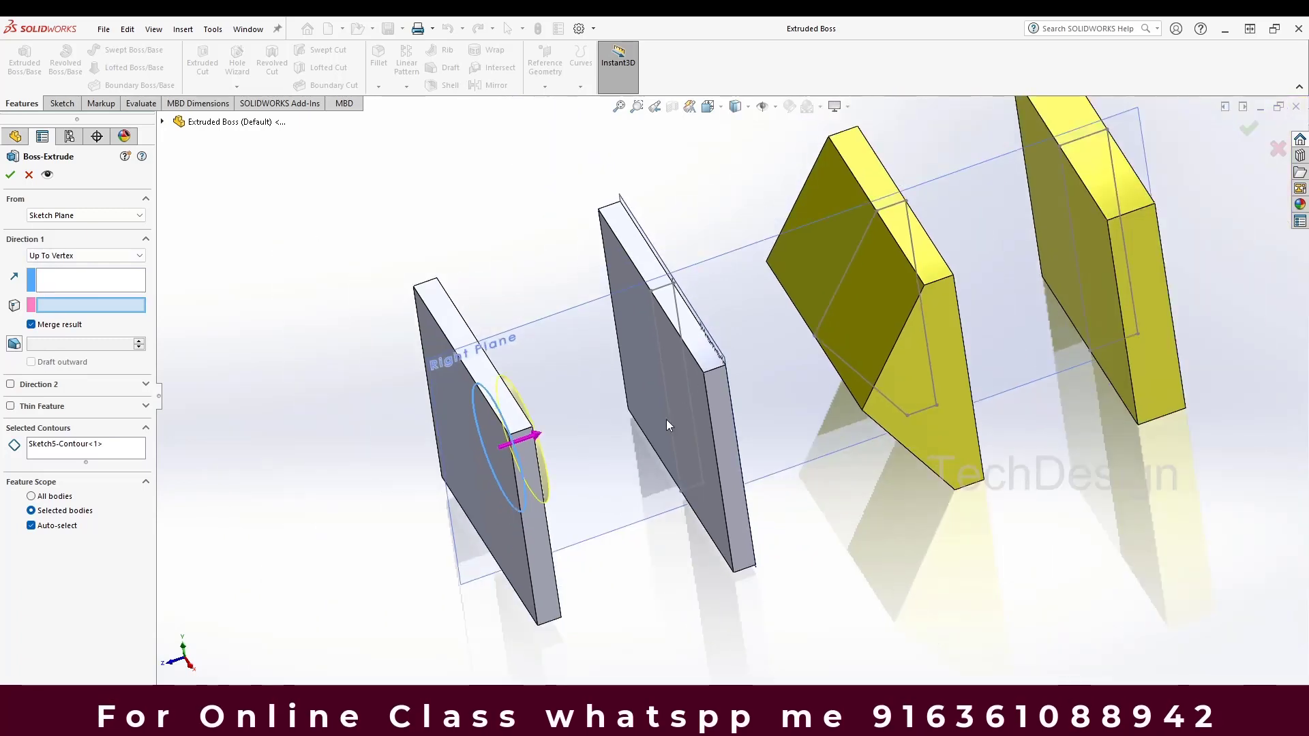
left_click(922, 284)
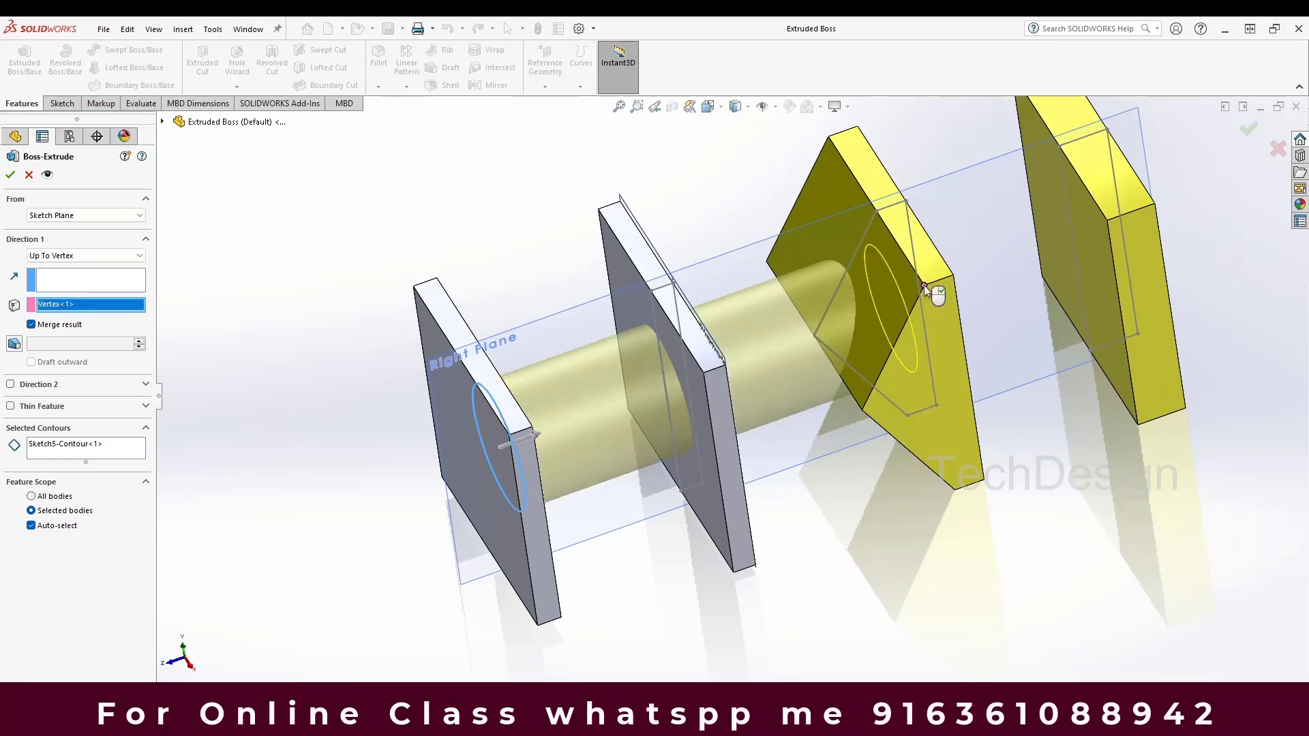
scroll(792, 338, "down", 5)
scroll(769, 367, "up", 3)
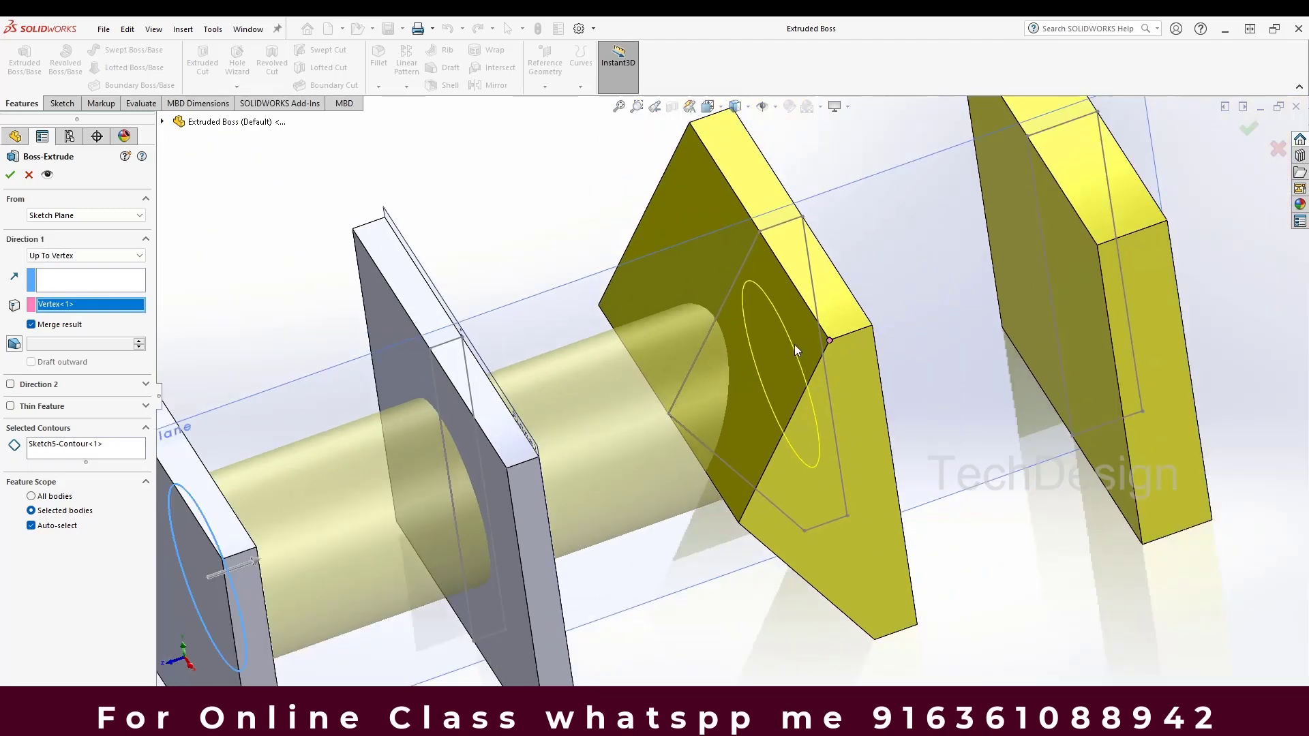
scroll(820, 329, "down", 3)
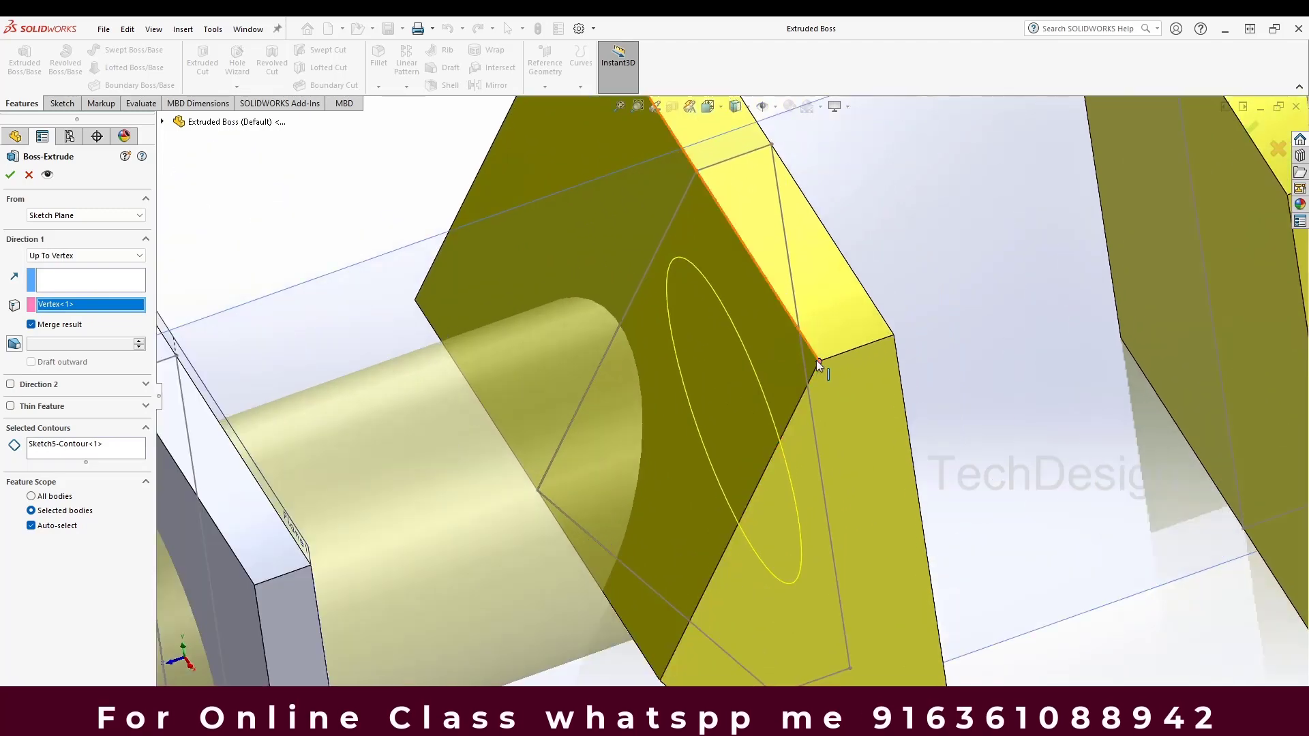
scroll(783, 351, "up", 3)
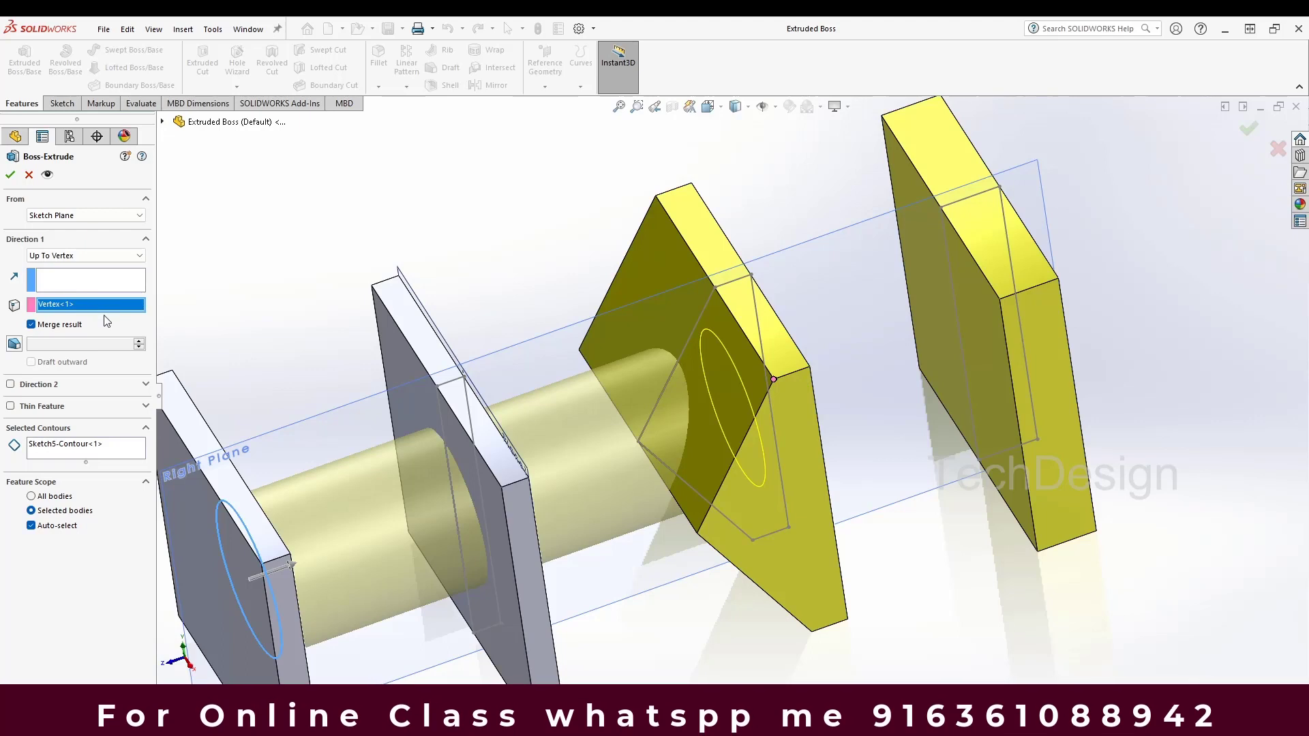
Step: Change the boss's end condition to Up To Surface, using the large front face of the second grey plate
left_click(81, 255)
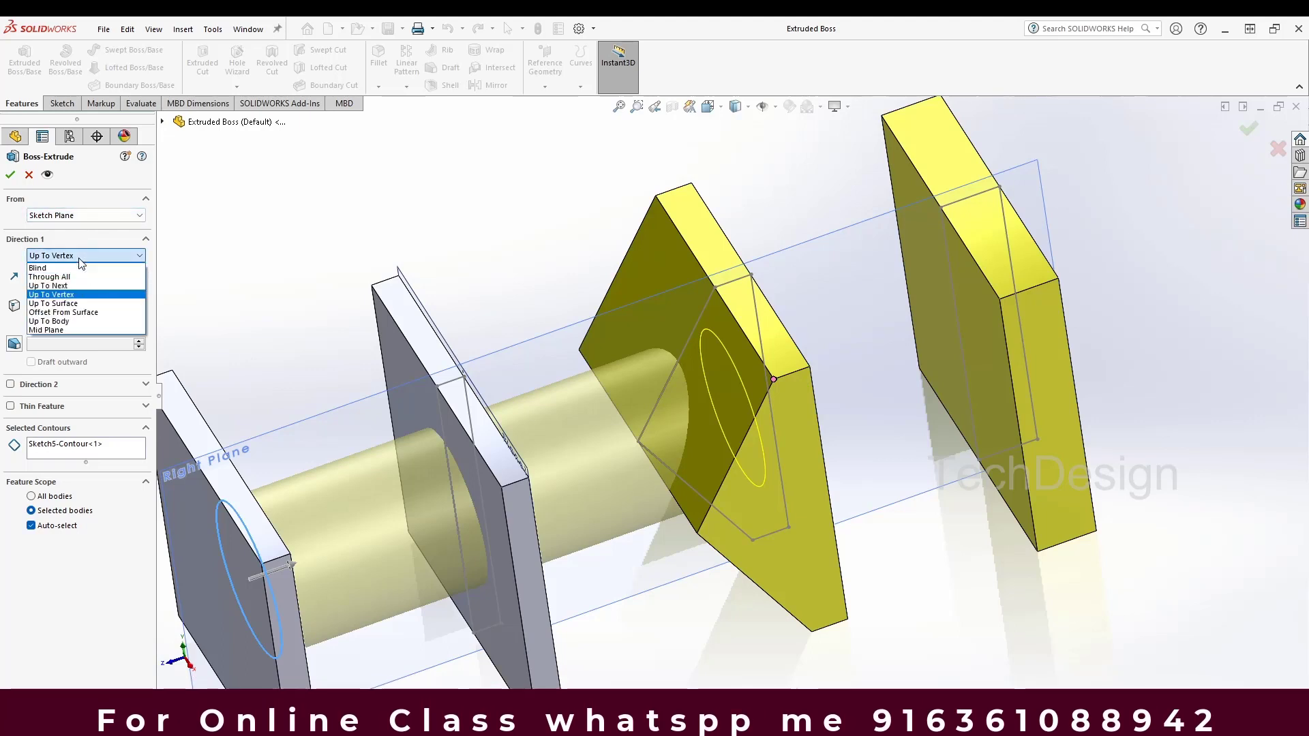
left_click(81, 304)
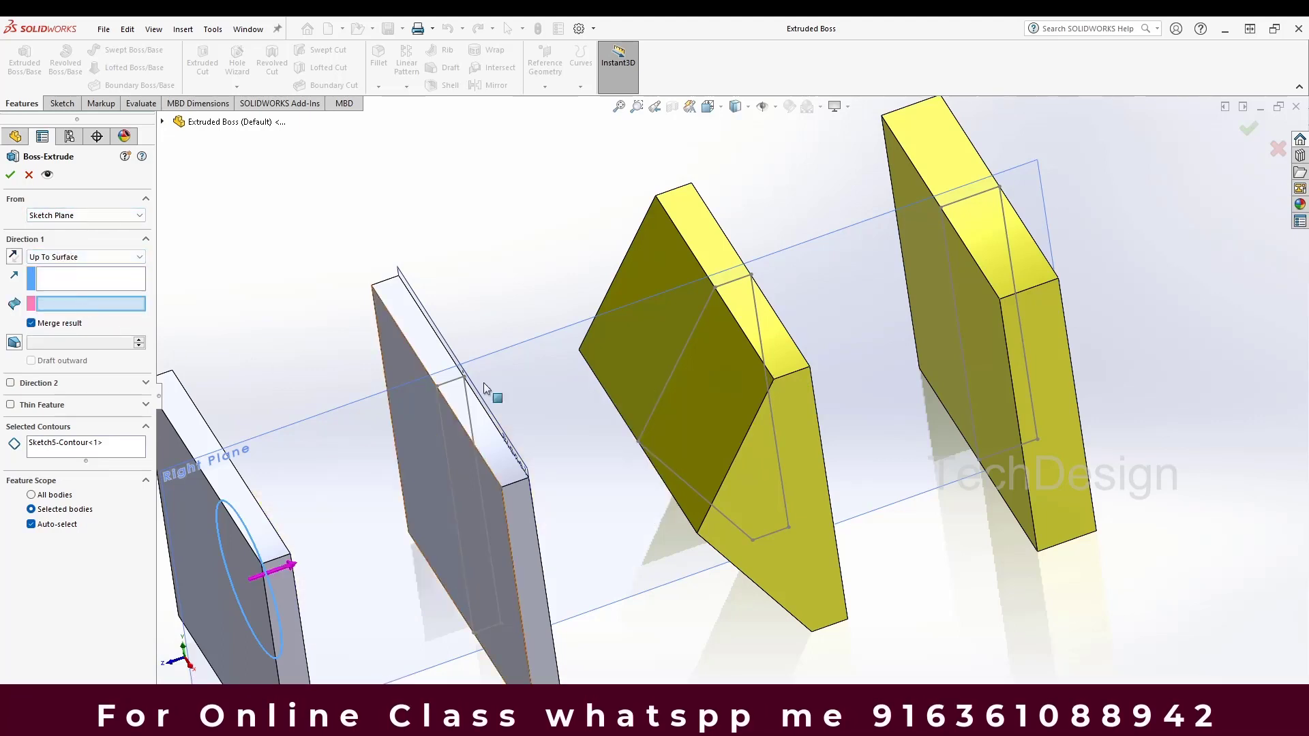
scroll(274, 368, "up", 3)
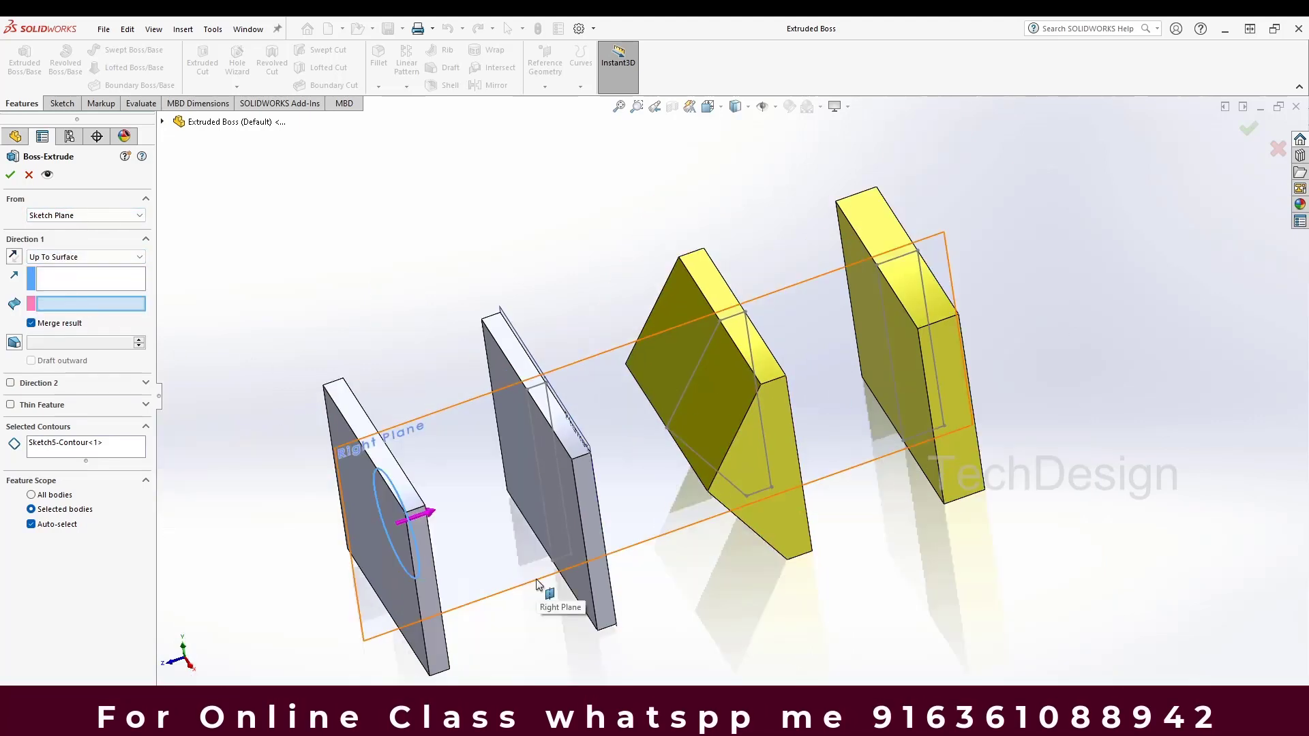
left_click(558, 472)
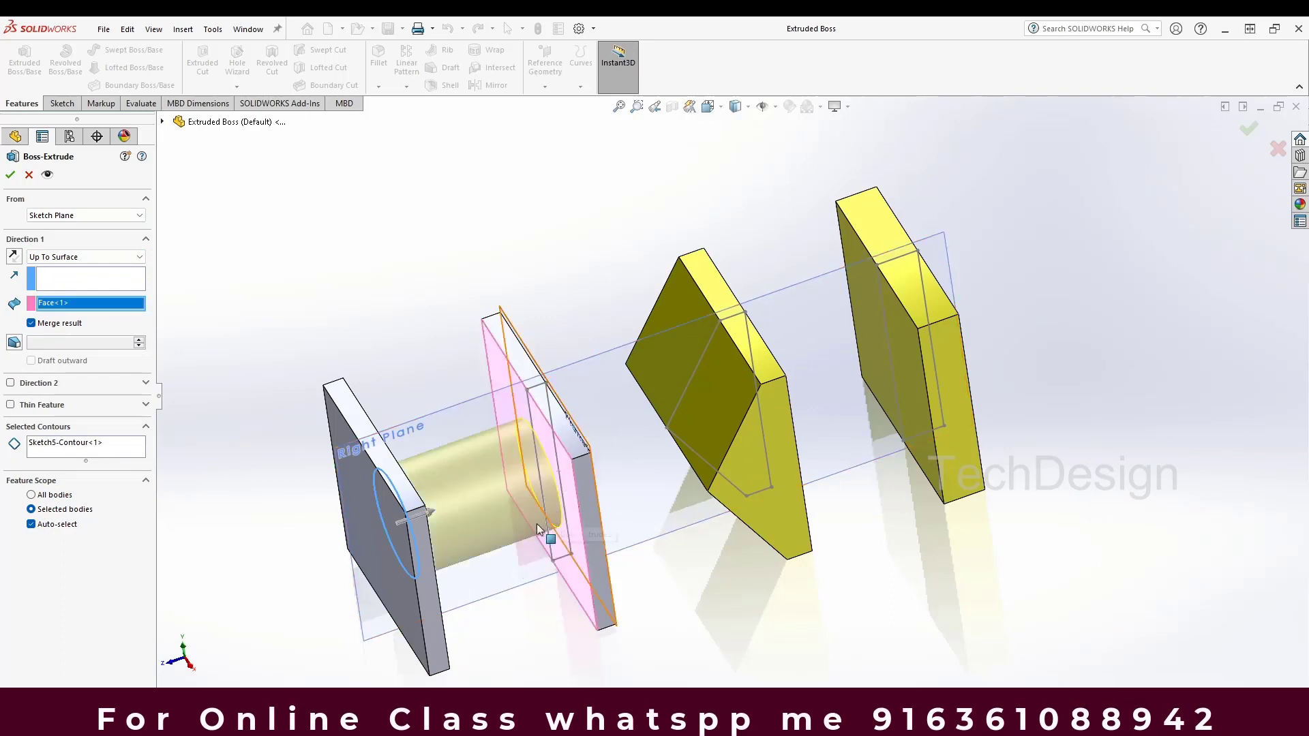
Step: Replace the Up To Surface reference with the slanted face of the yellow angled block and inspect the boss's end
right_click(68, 304)
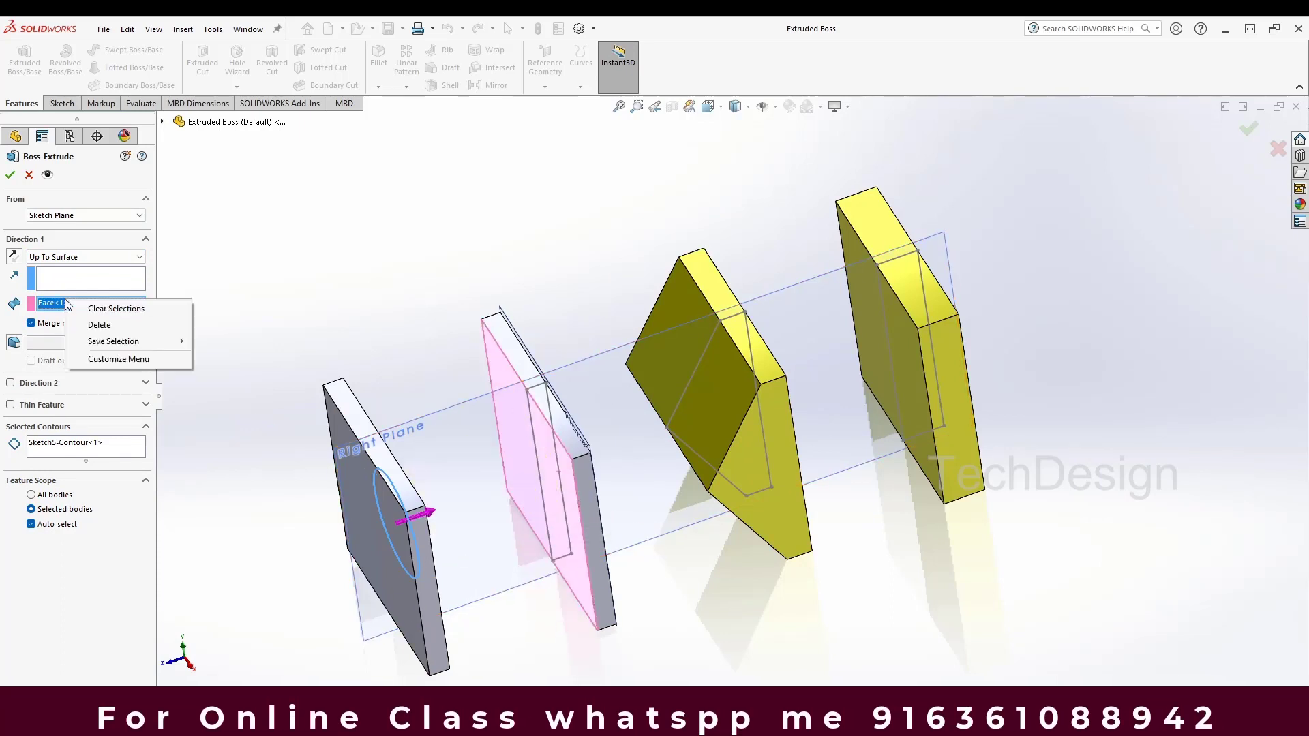
left_click(92, 325)
left_click(710, 395)
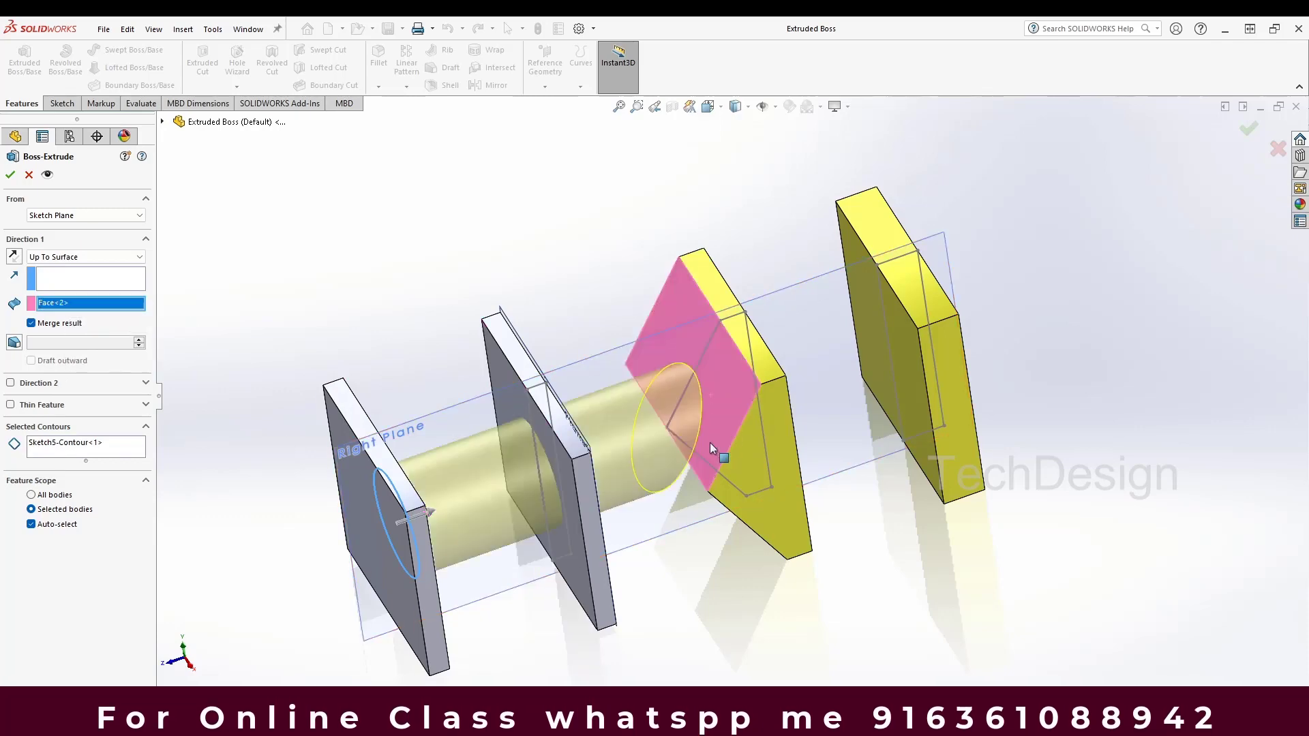
scroll(710, 429, "down", 3)
middle_click_drag(714, 416, 713, 350)
scroll(726, 388, "up", 3)
middle_click_drag(717, 437, 712, 468)
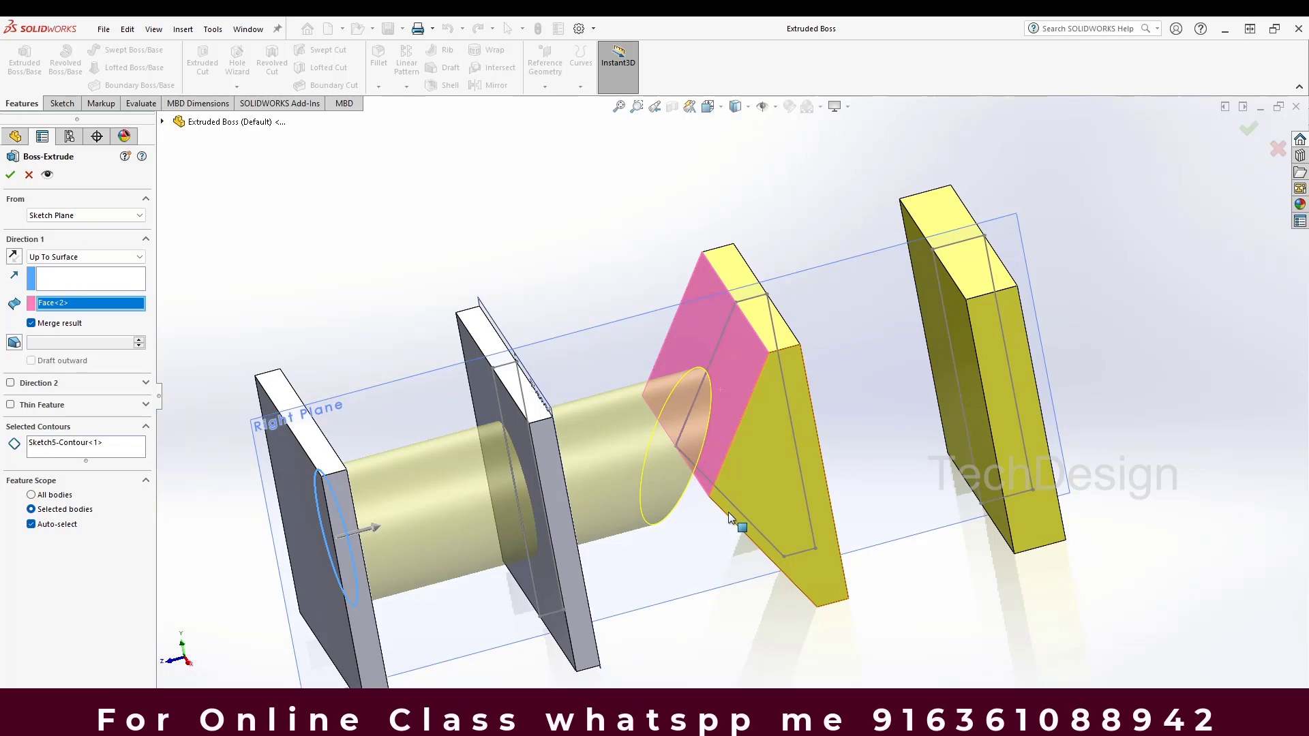
Step: Change the boss's end condition to Offset From Surface, keeping the yellow block's slanted face as the reference
left_click(75, 259)
left_click(73, 313)
scroll(722, 398, "down", 2)
middle_click_drag(620, 443, 641, 472)
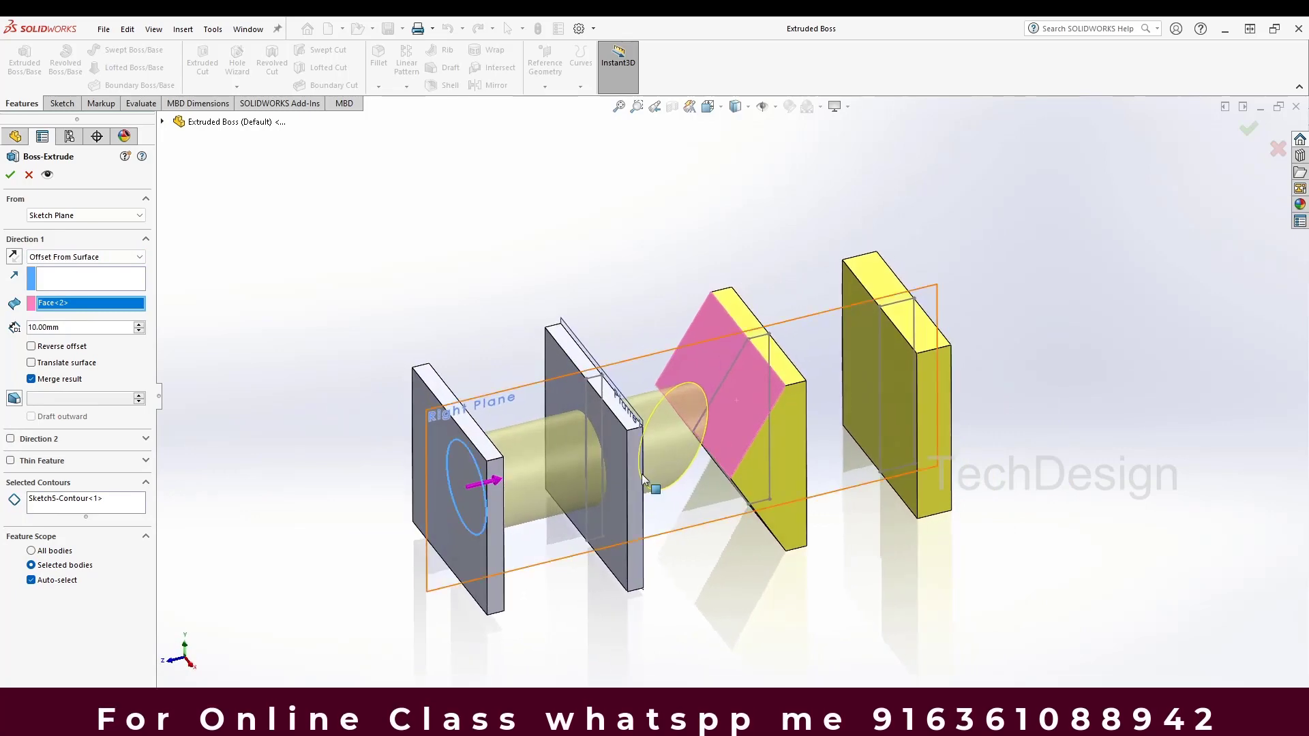
Step: Replace the offset reference with the large front face of the second grey plate and set the offset distance to 15 mm
scroll(602, 518, "down", 3)
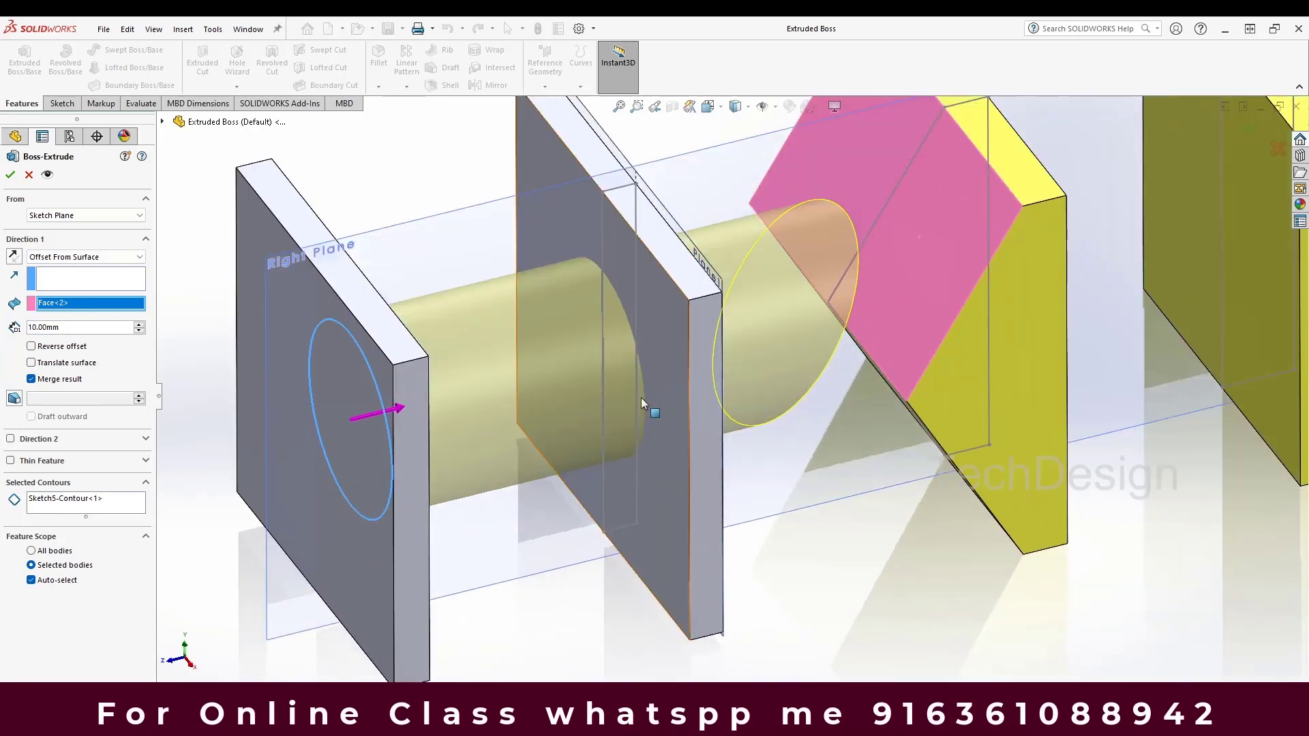
left_click(662, 353)
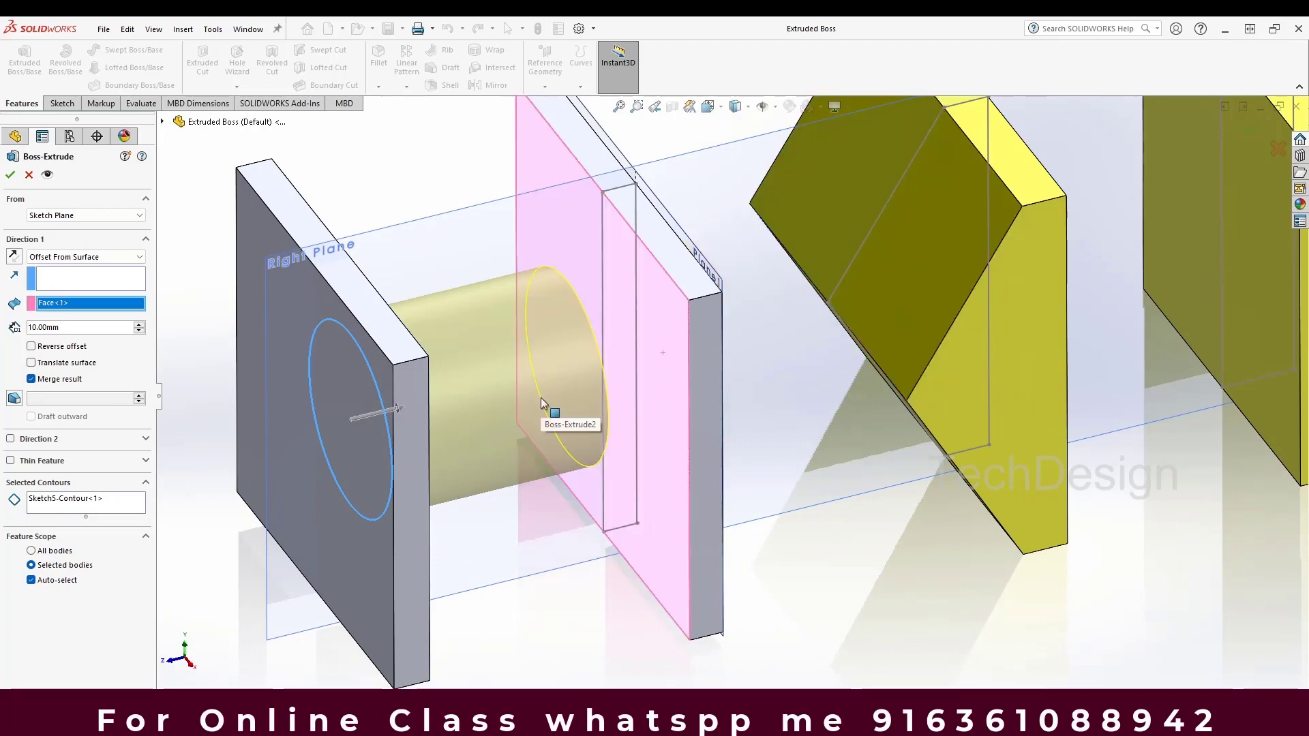
middle_click_drag(542, 398, 177, 404)
middle_click_drag(288, 440, 316, 441)
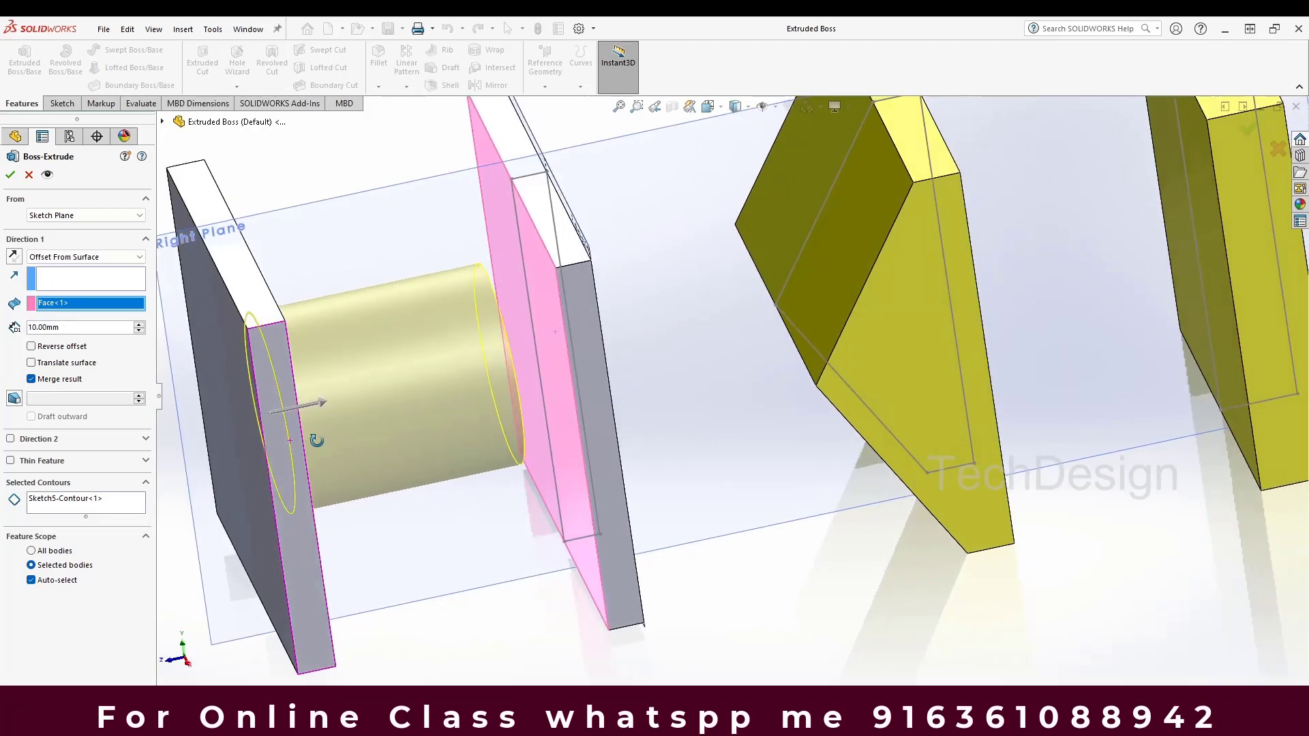
left_click_drag(88, 329, 0, 331)
type("15")
key("Return")
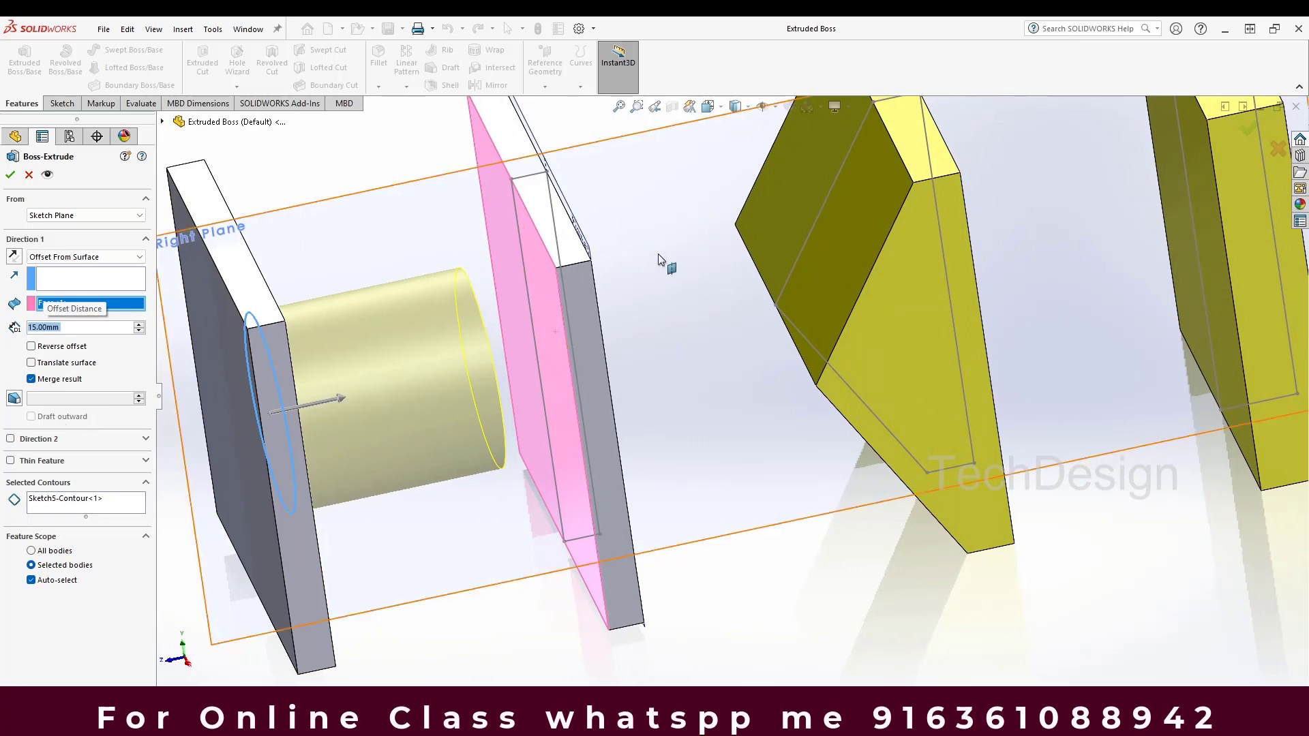
Step: Try the reversed offset on the second grey plate's face, inspect the boss's end, and turn the reversal back off
left_click(31, 346)
scroll(295, 240, "down", 1)
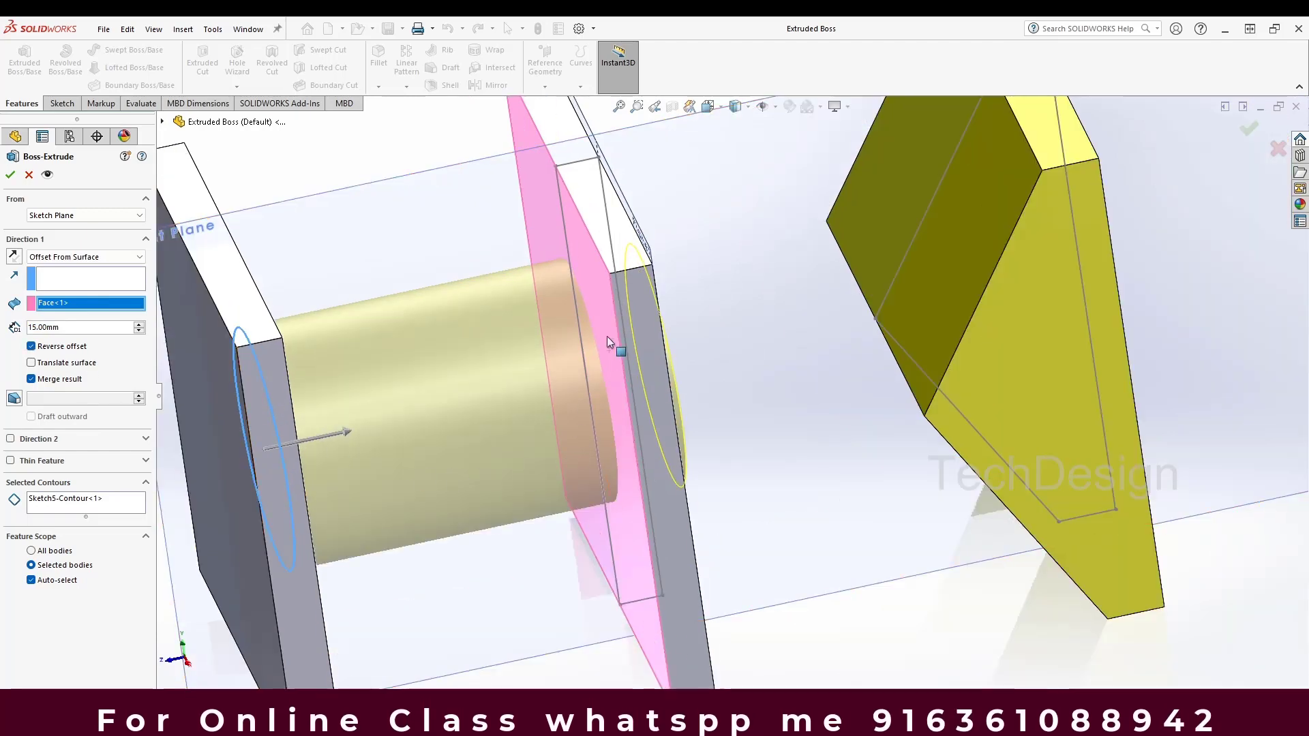
scroll(594, 320, "down", 1)
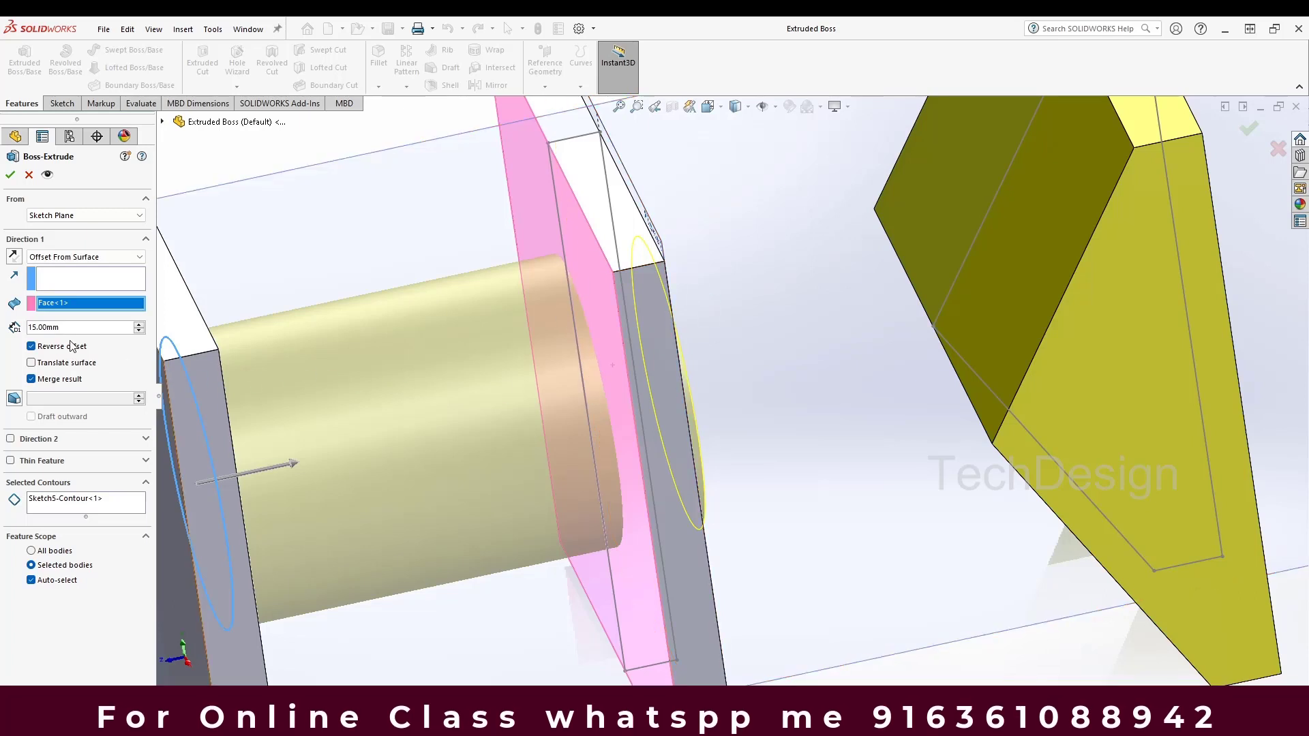
scroll(664, 353, "up", 2)
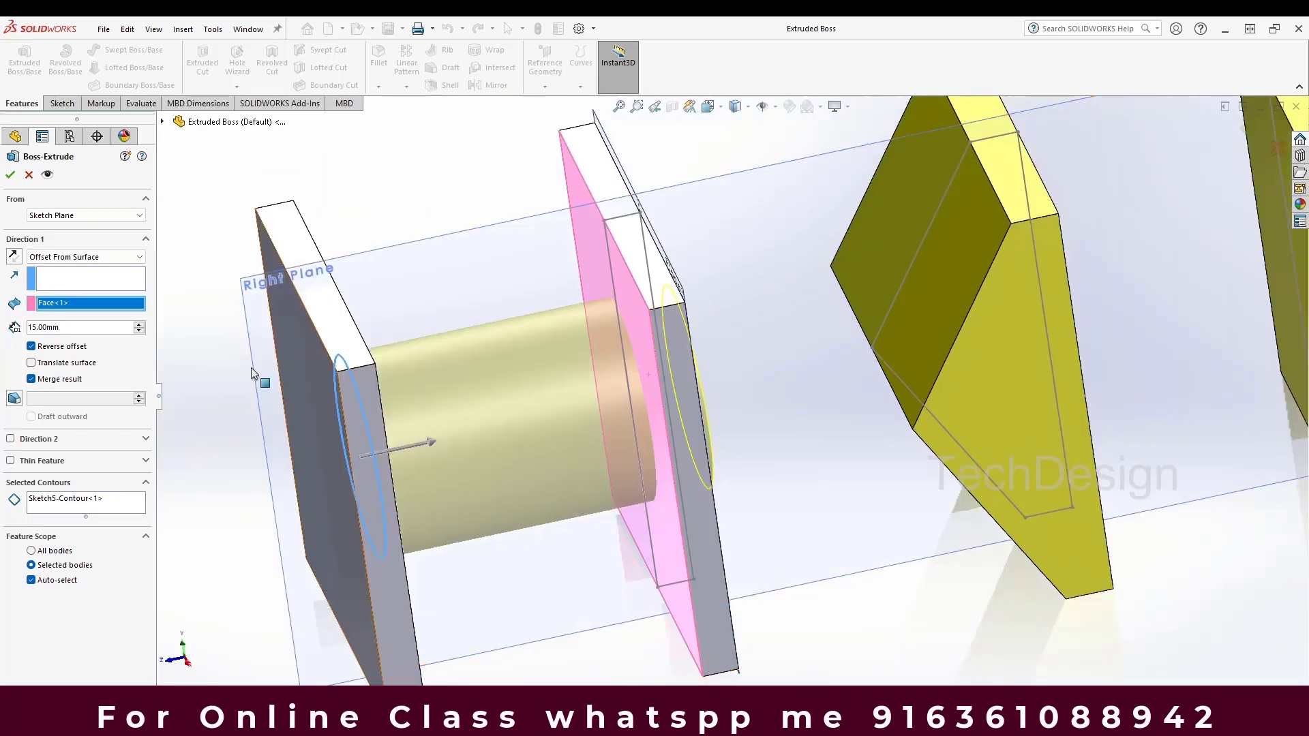
left_click(58, 347)
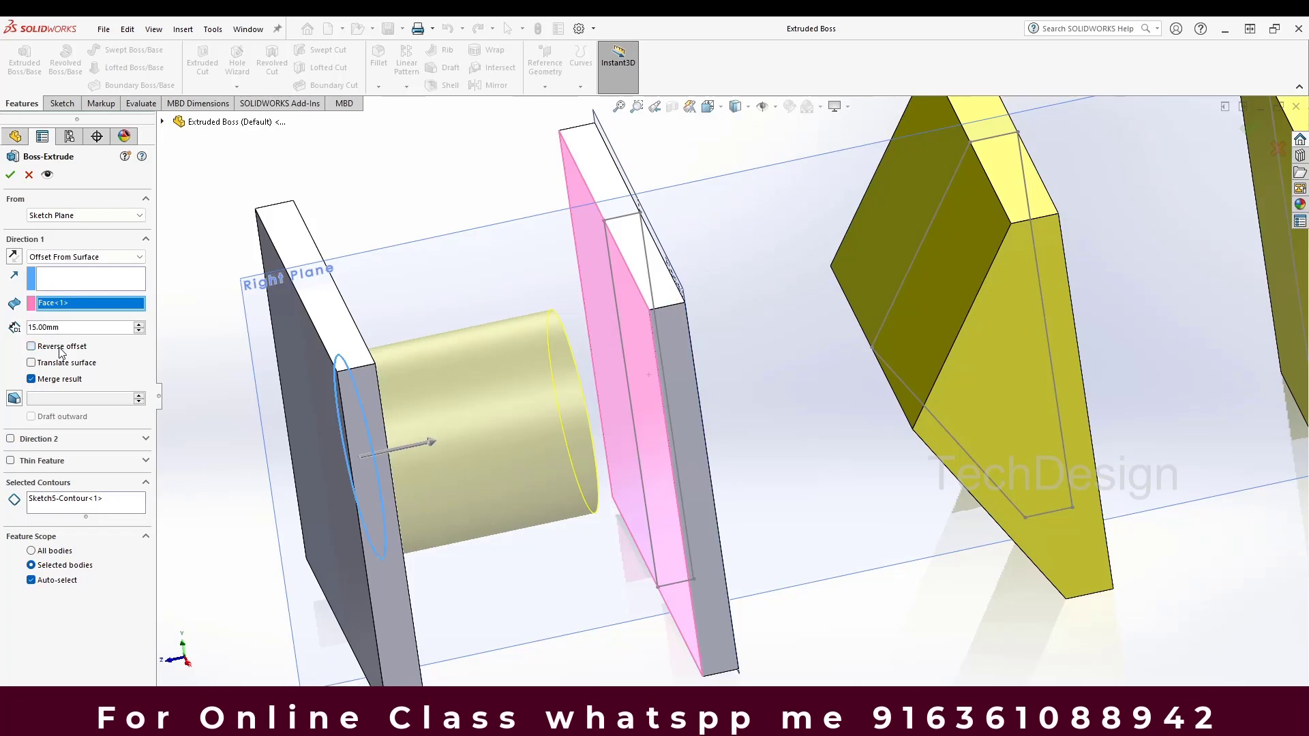
Step: Replace the offset reference with the slanted face of the yellow angled block and reverse the offset
key("Delete")
scroll(876, 334, "up", 2)
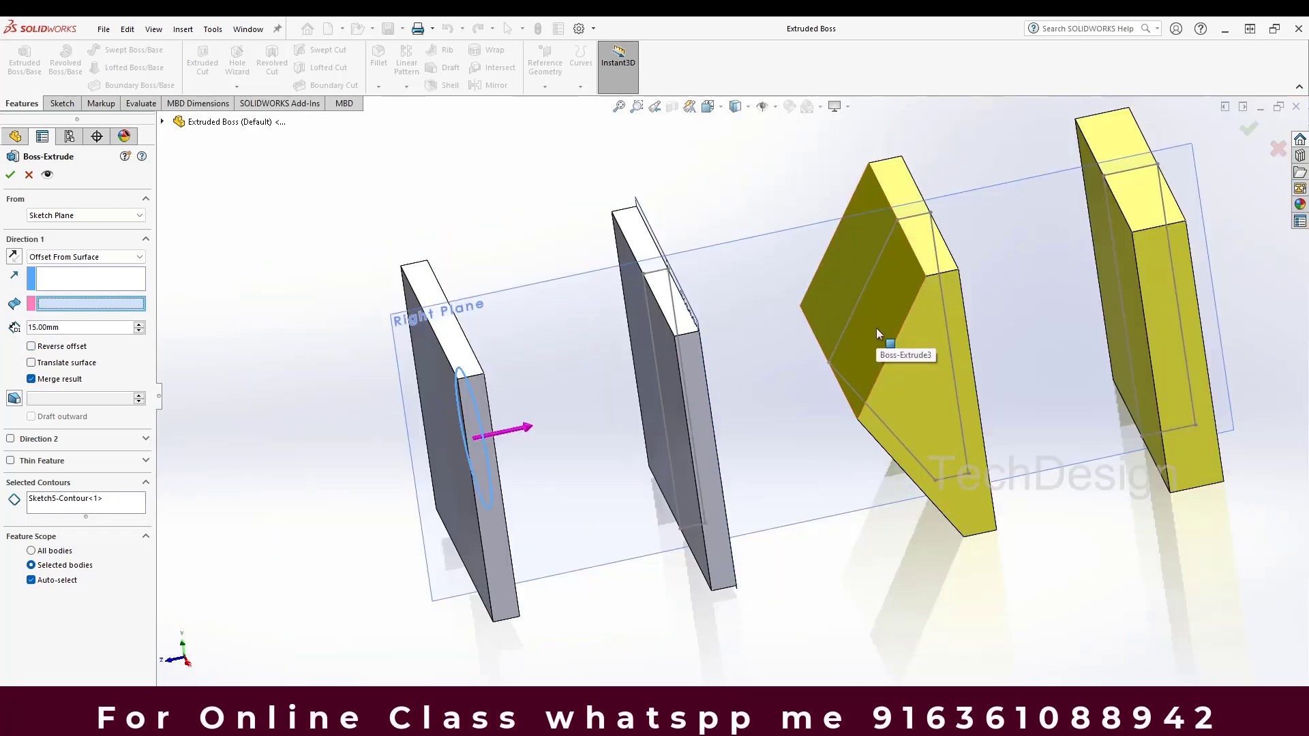
left_click(876, 329)
scroll(876, 328, "down", 3)
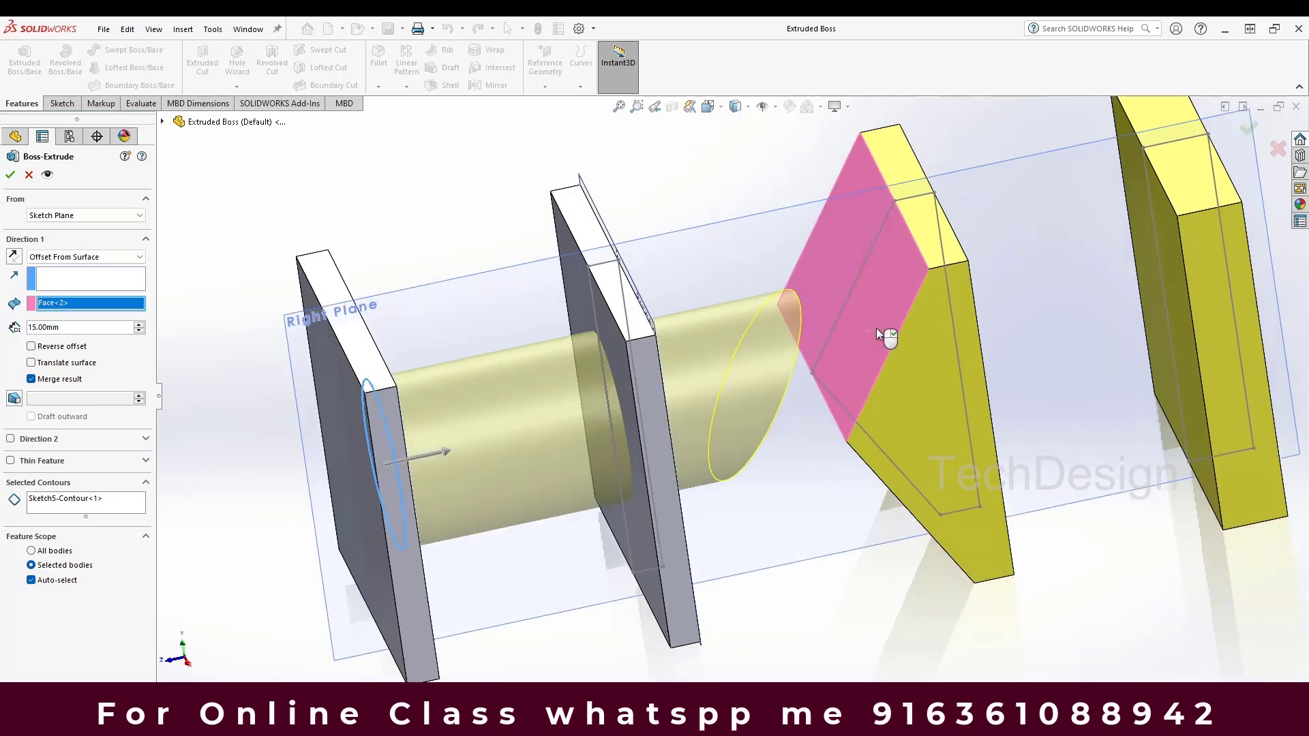
left_click(32, 347)
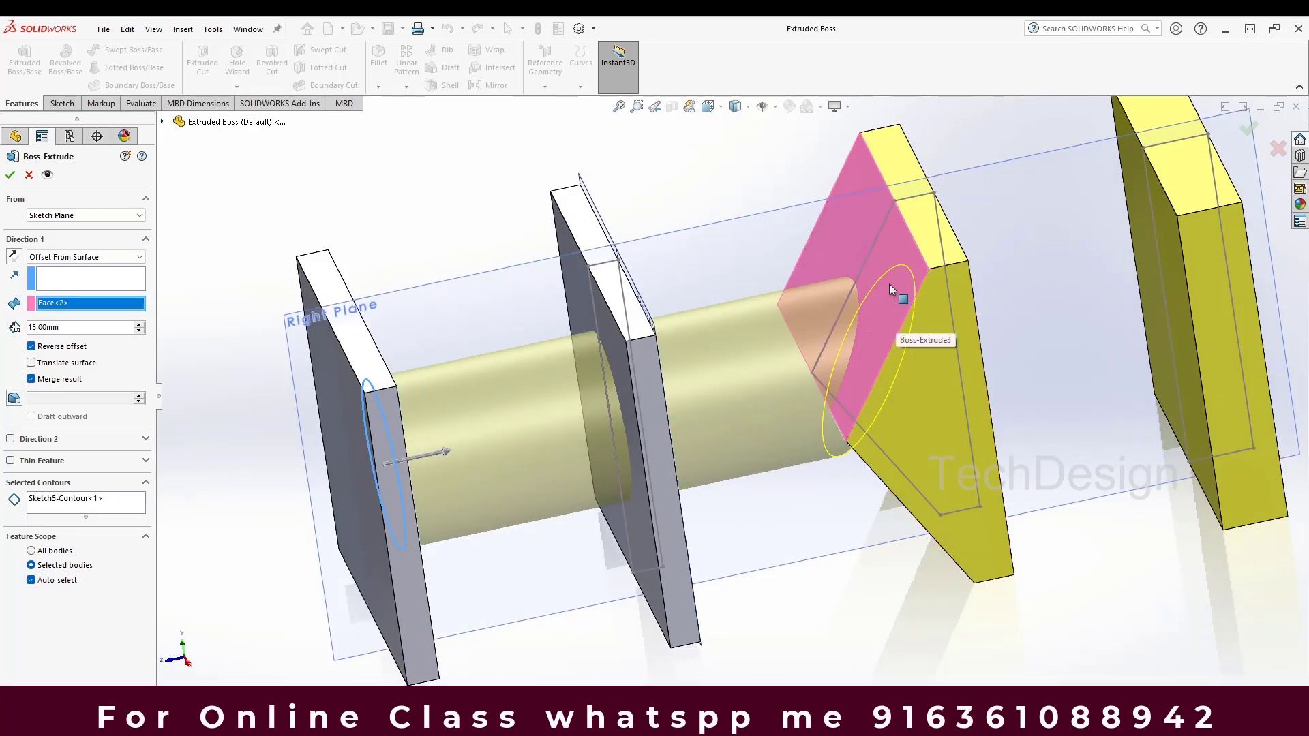
mouse_move(856, 371)
middle_mouse_down()
mouse_move(803, 370)
mouse_move(862, 386)
middle_mouse_up()
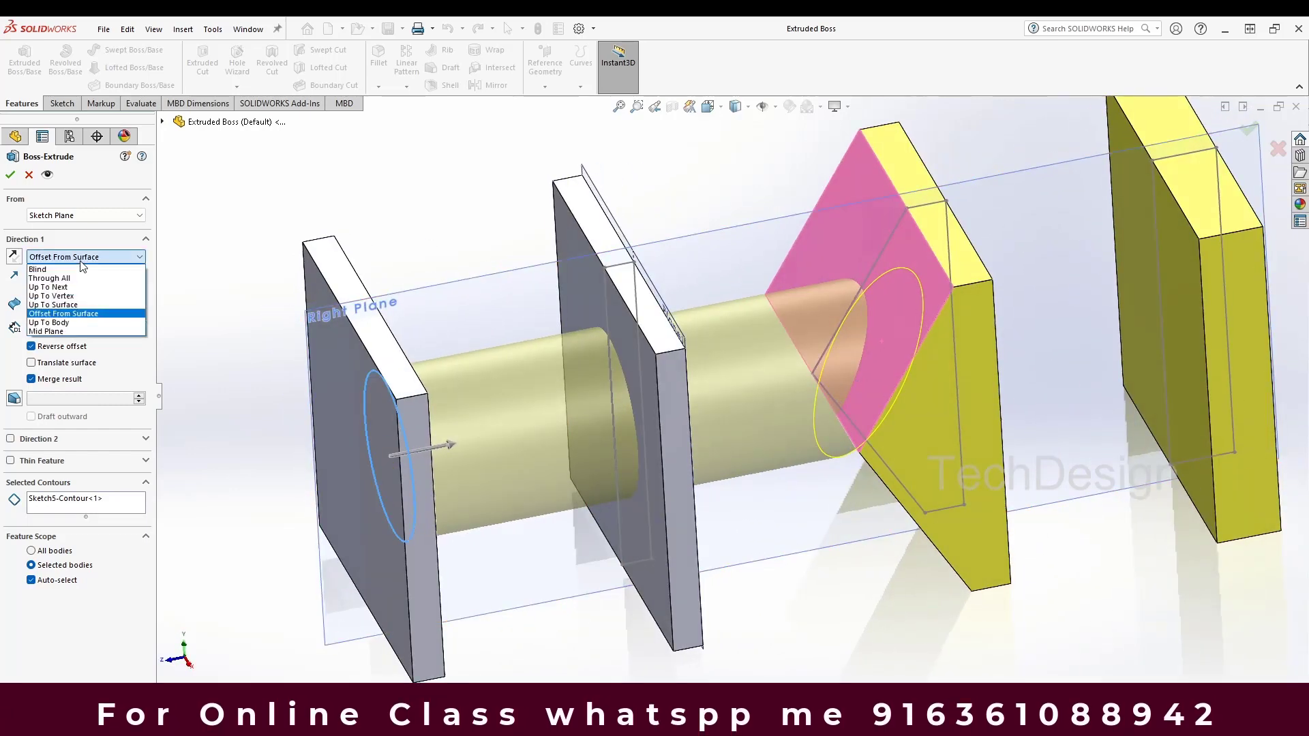
Step: Change the boss's end condition to Up To Body, using the yellow angled block, and inspect where the boss meets it
left_click(73, 324)
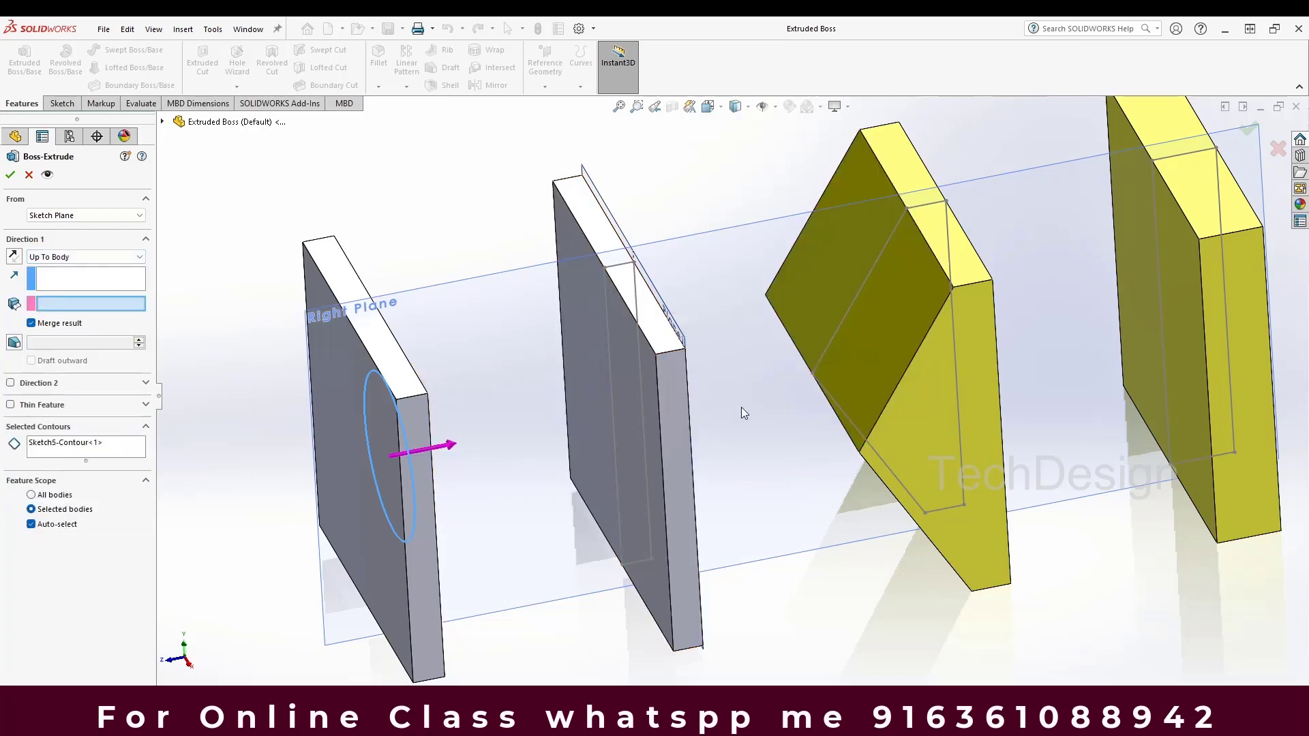
scroll(742, 406, "up", 2)
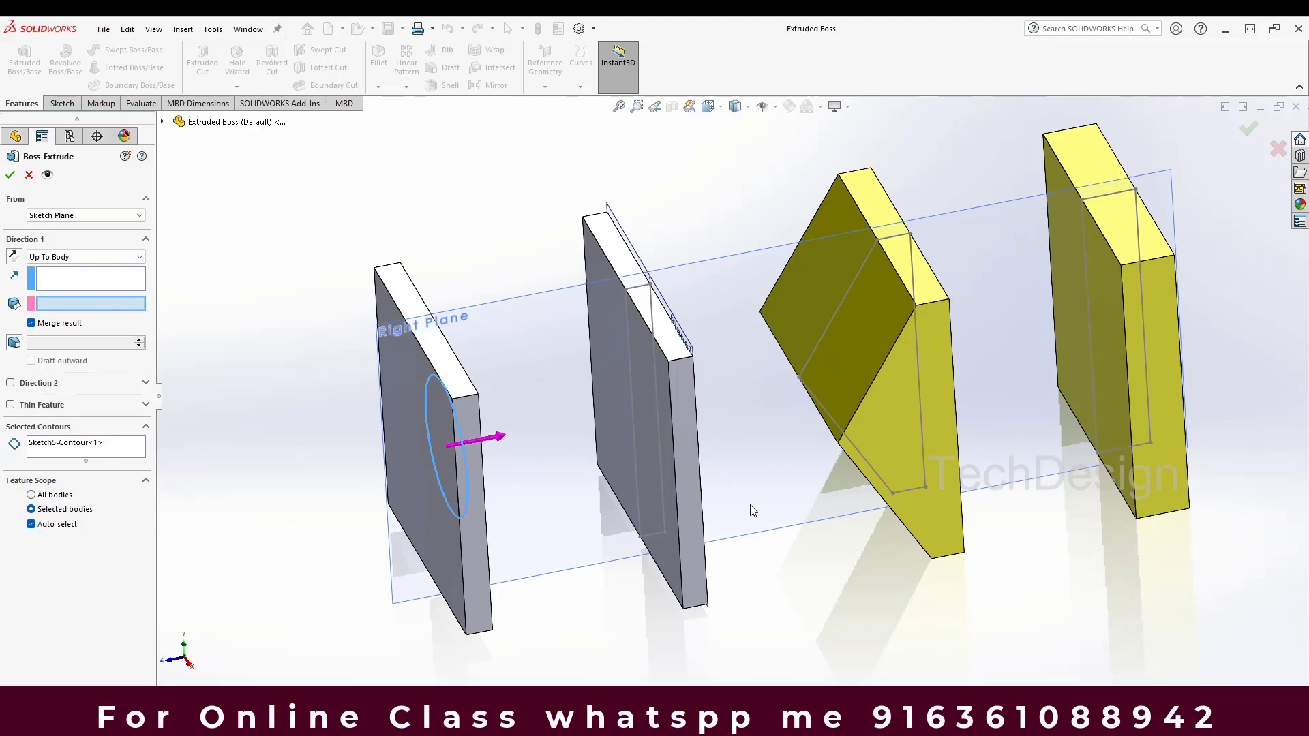
left_click(885, 399)
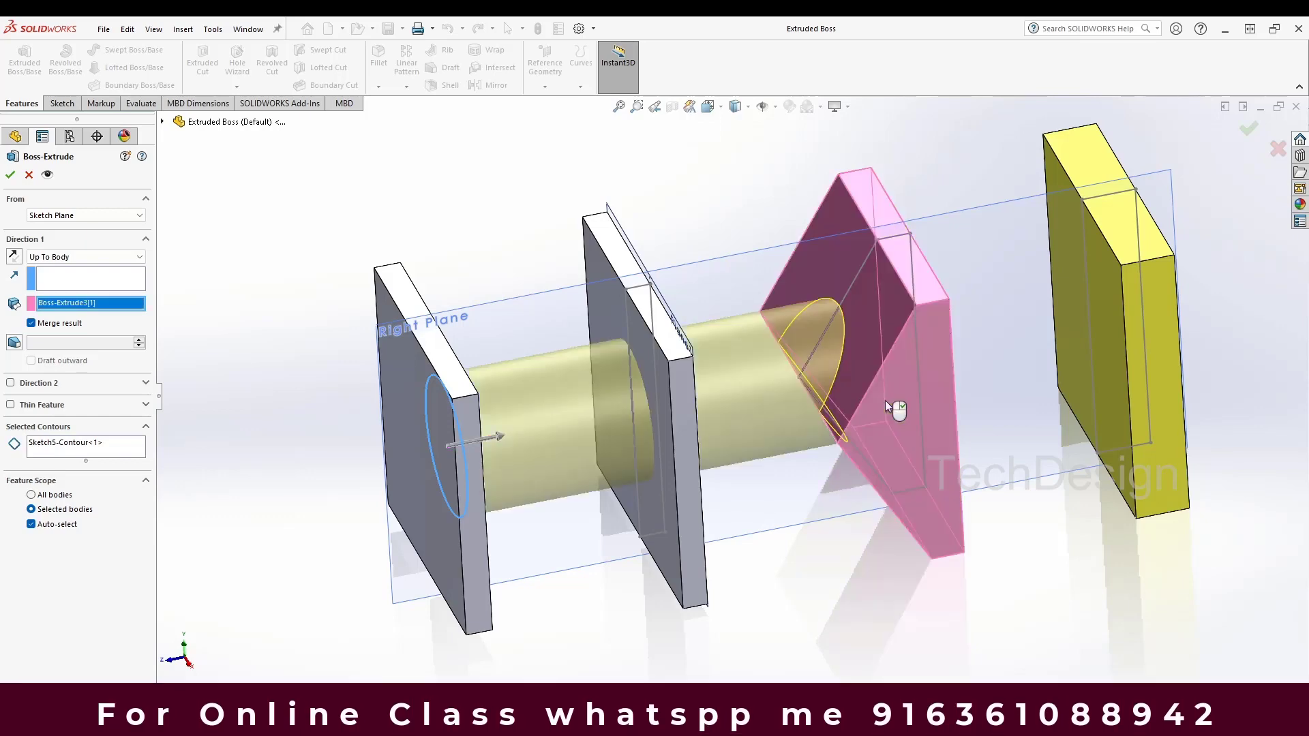
scroll(882, 396, "down", 3)
middle_click_drag(882, 395, 885, 322)
scroll(793, 501, "down", 3)
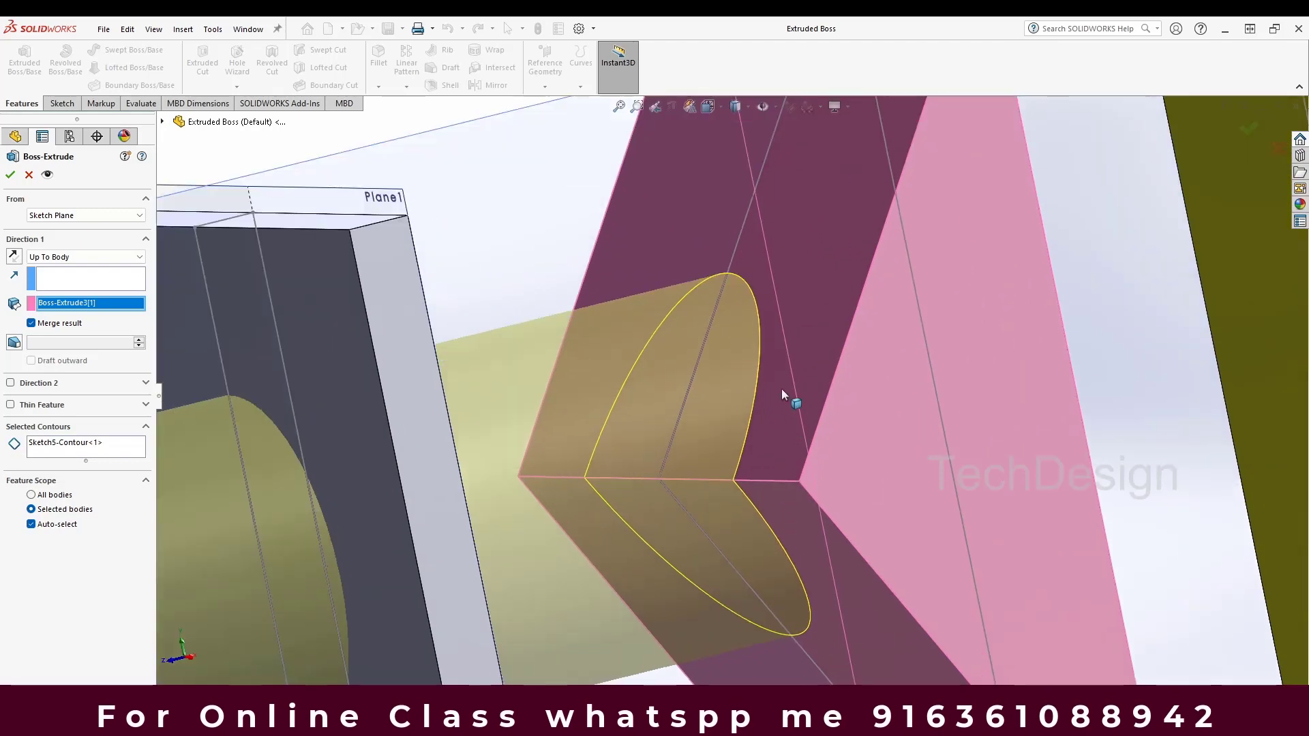
scroll(796, 481, "up", 3)
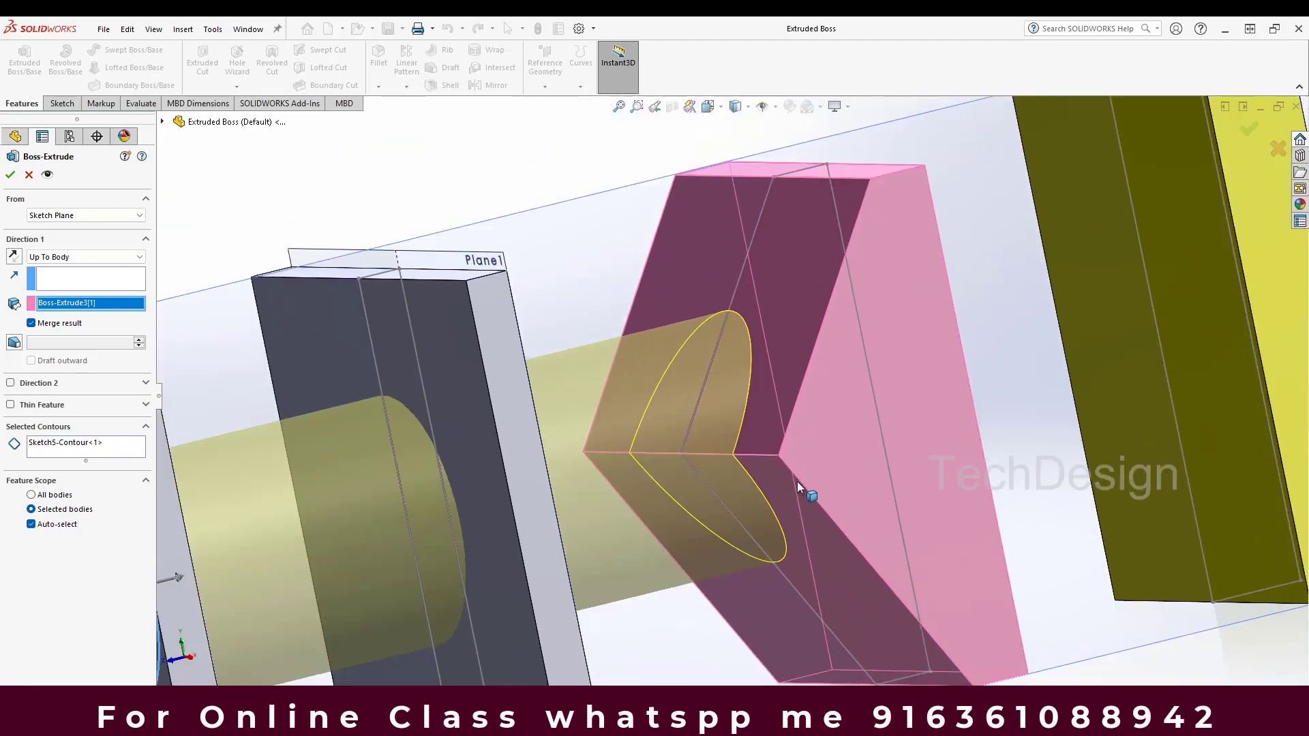
middle_click_drag(795, 480, 804, 532)
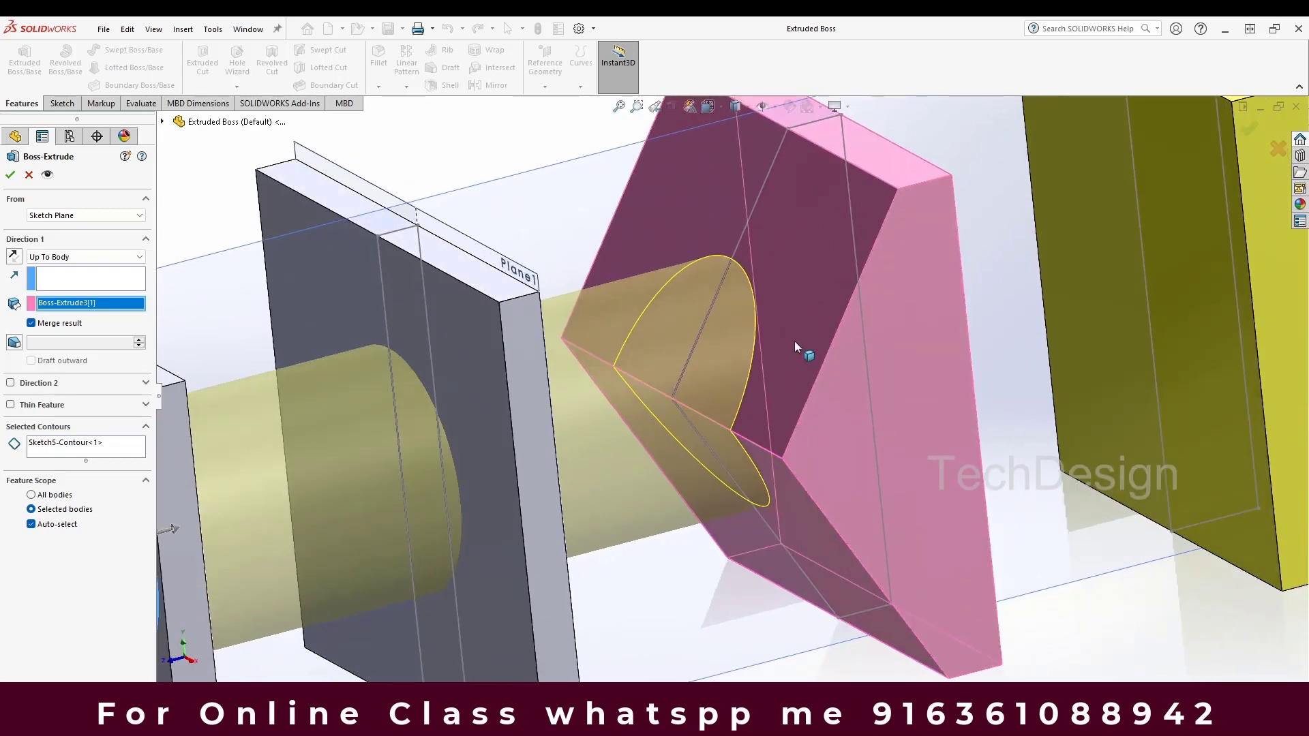
key("f")
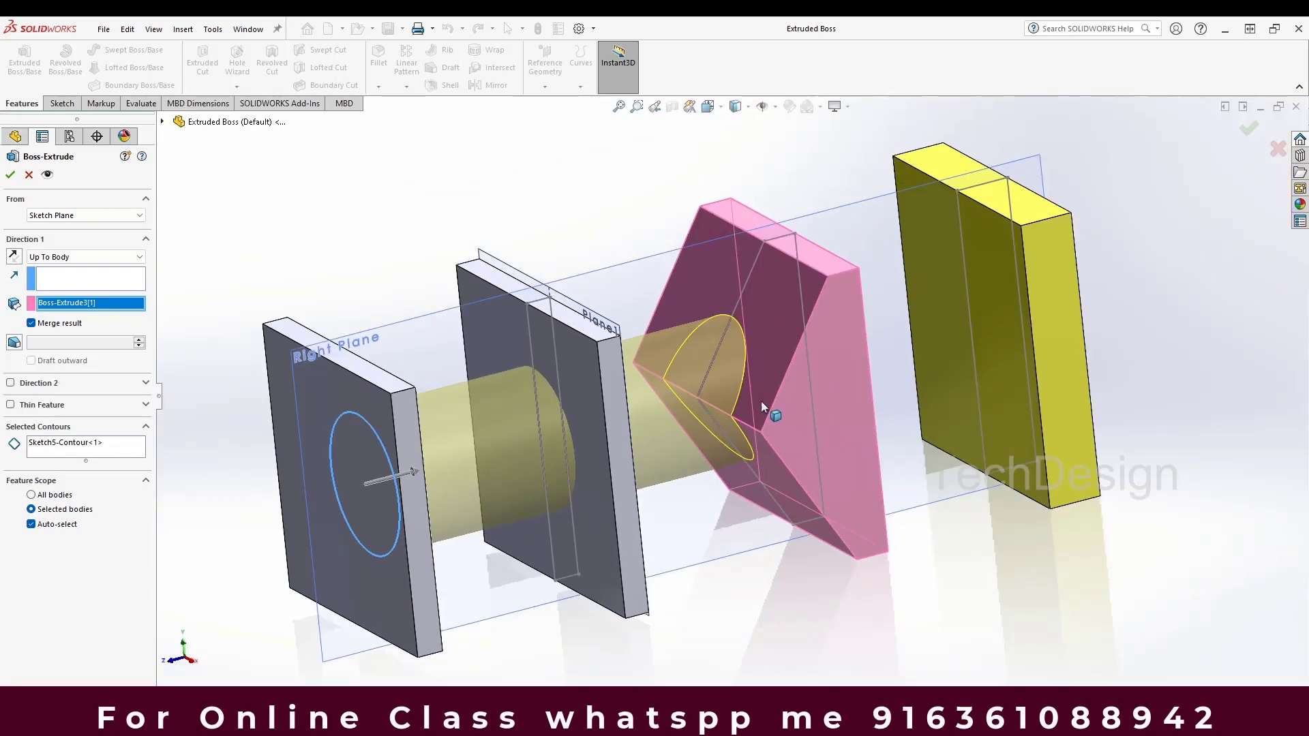
Step: Change the boss's end condition to Mid Plane with a total depth of 50 mm
left_click(71, 255)
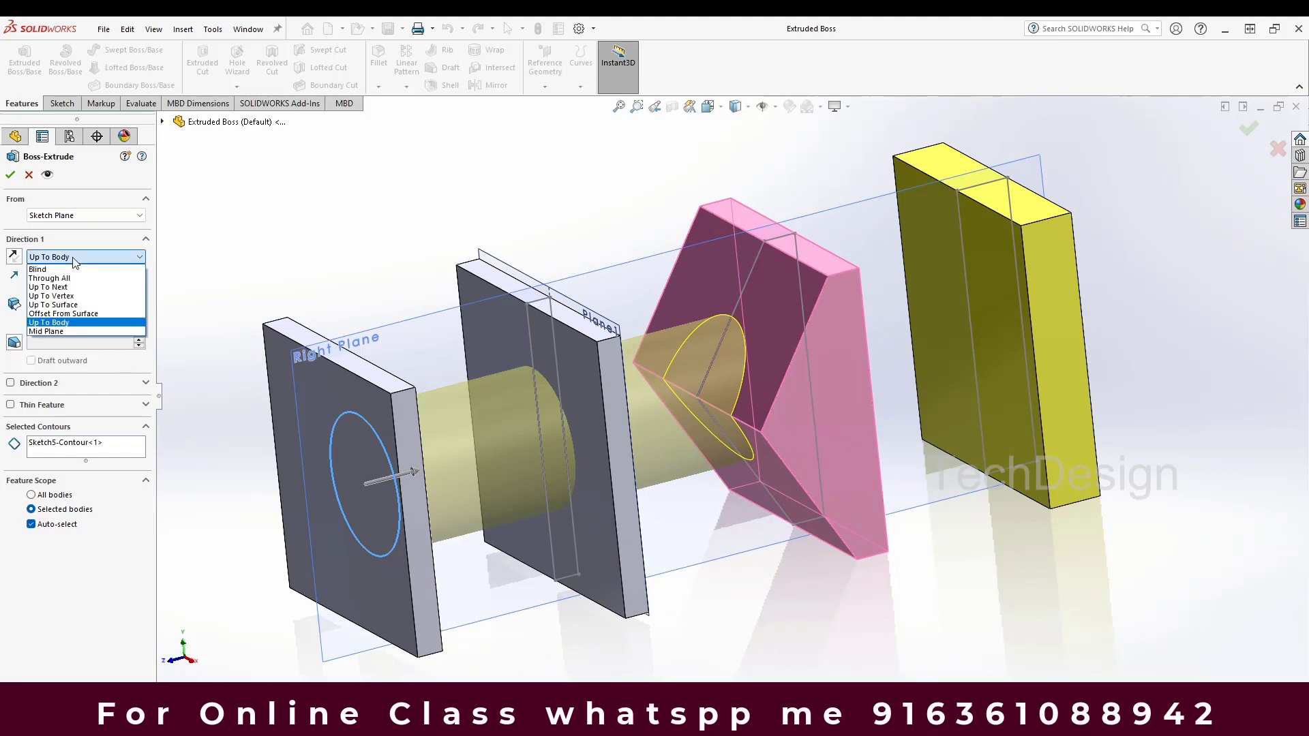
left_click(71, 332)
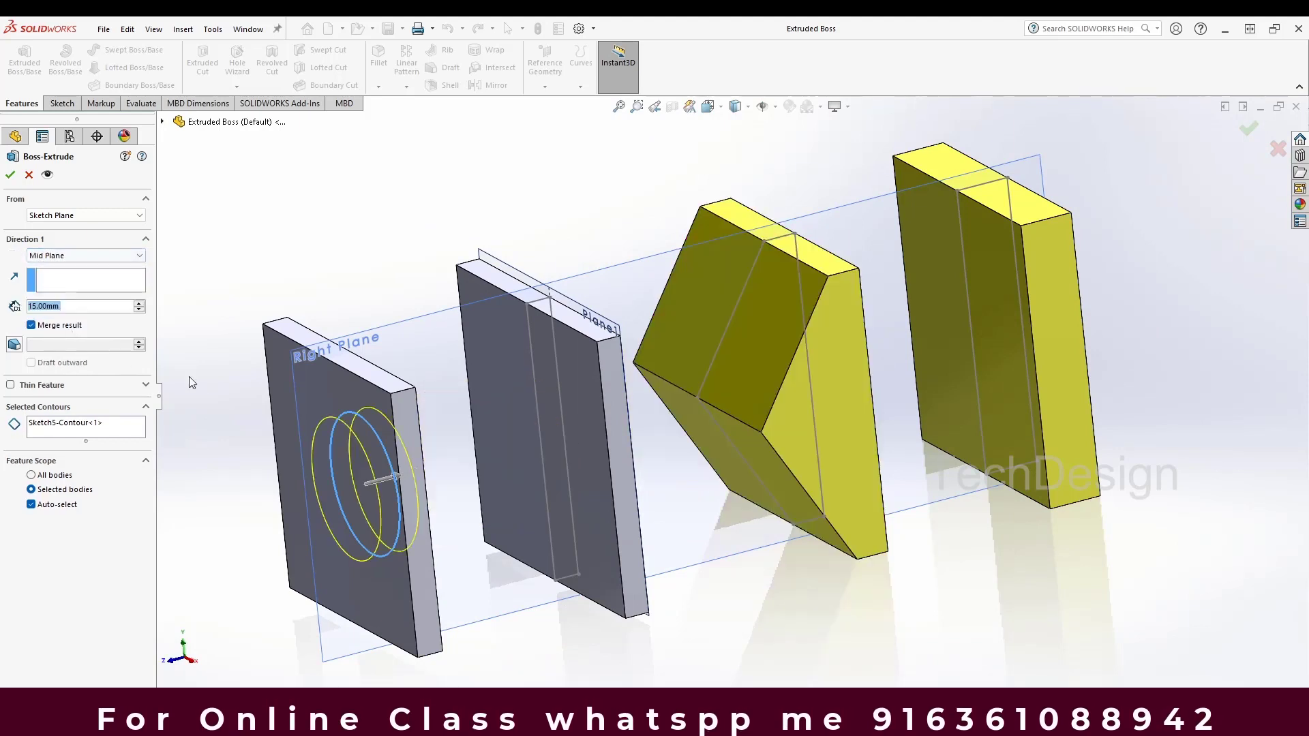
scroll(954, 406, "up", 4)
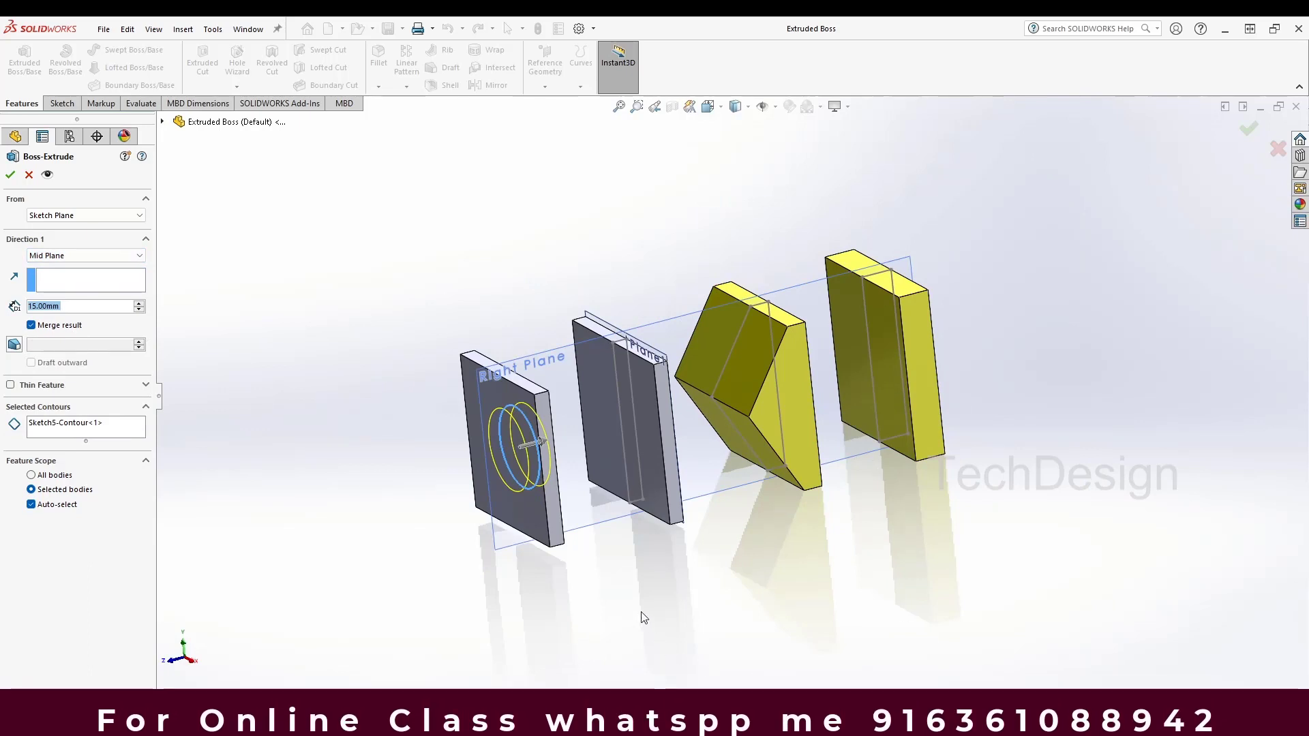
middle_click_drag(572, 572, 533, 416)
scroll(647, 451, "down", 6)
middle_click_drag(654, 456, 655, 534)
type("50")
key("Return")
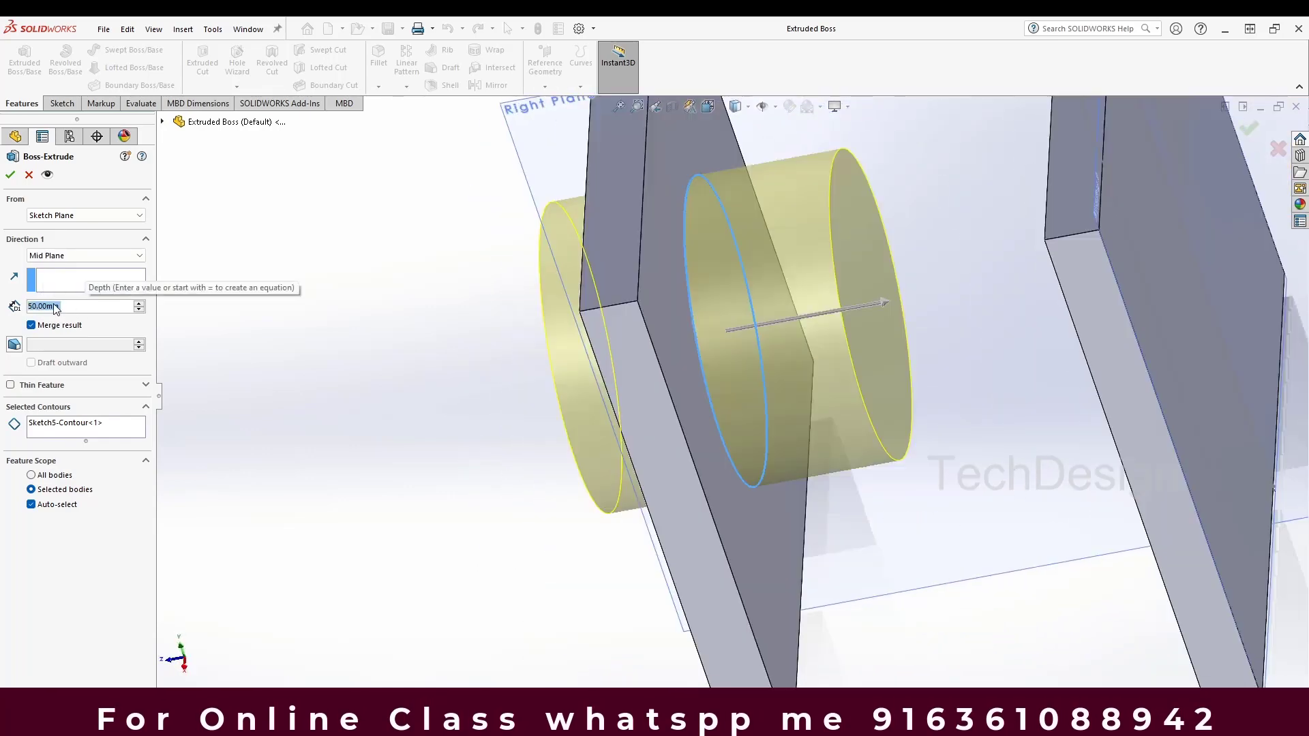
scroll(766, 330, "up", 3)
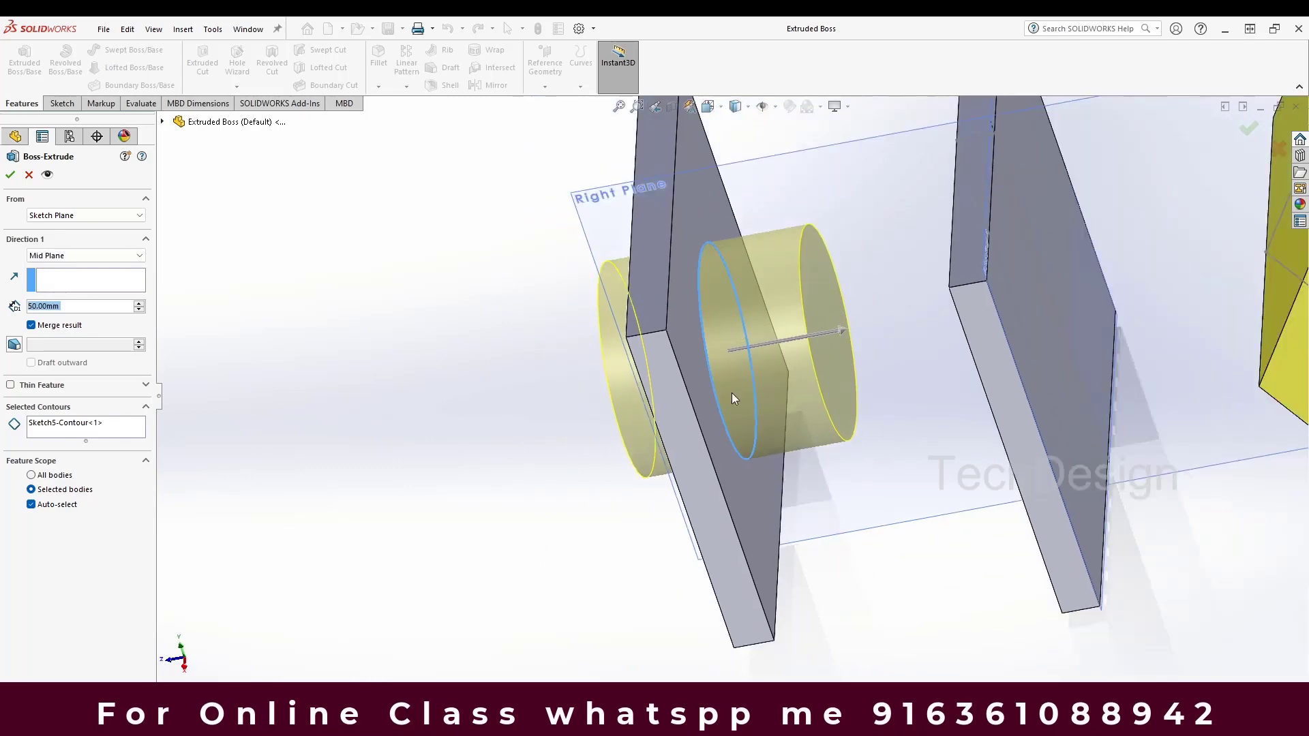
middle_click_drag(678, 411, 667, 371)
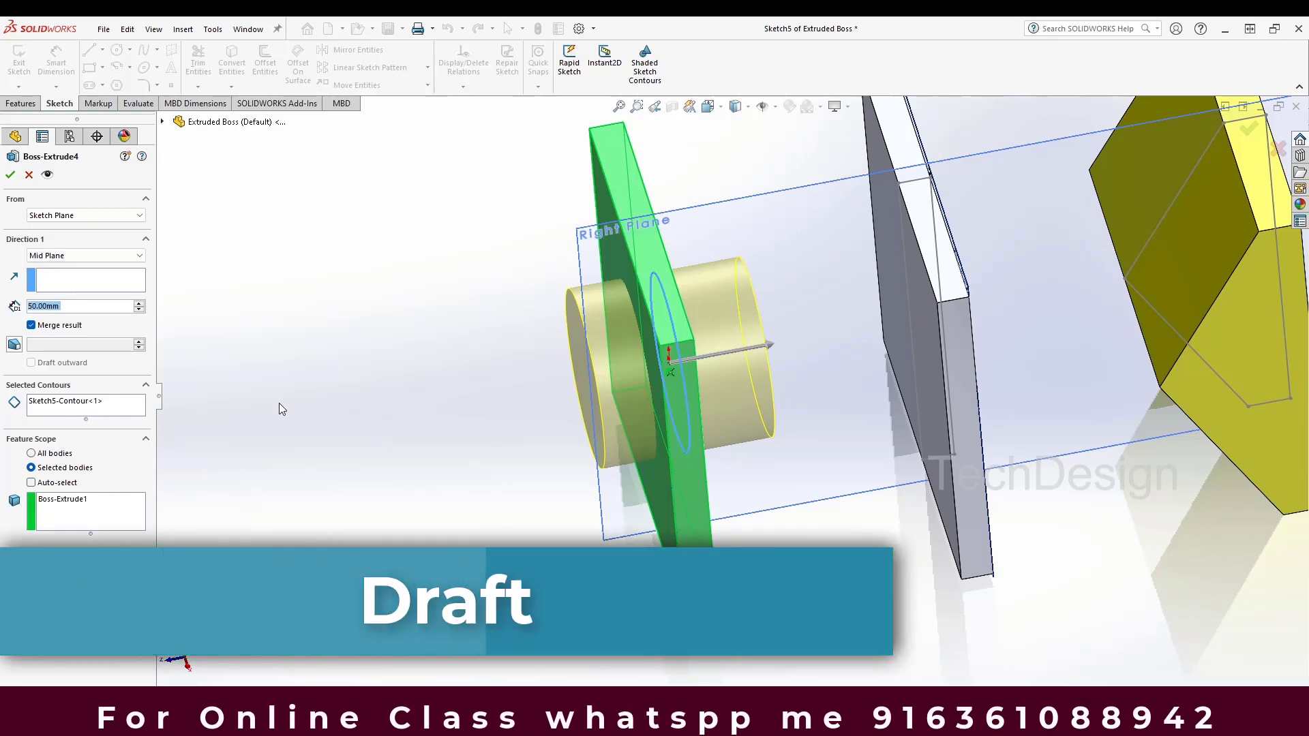
Step: Turn on draft for the boss with an inward angle of 5 degrees and inspect its tapered sides
left_click(14, 345)
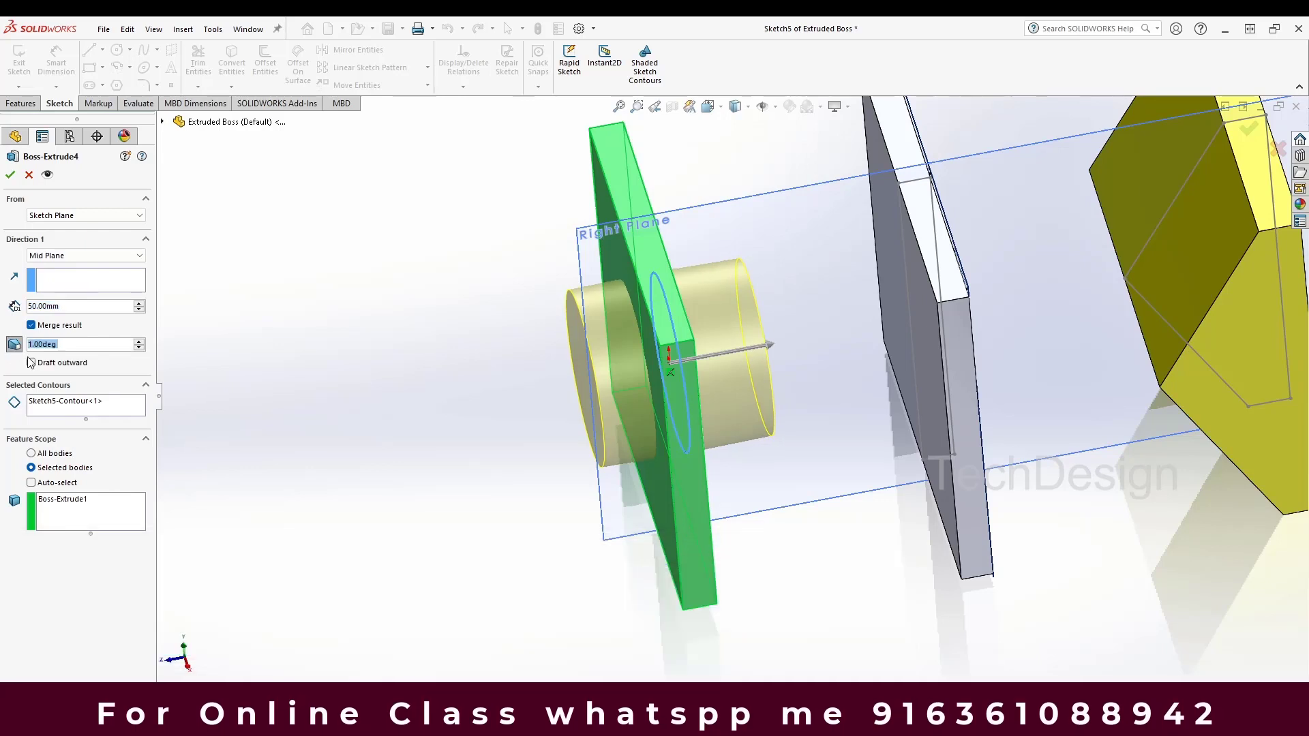
scroll(492, 379, "down", 2)
scroll(496, 379, "up", 2)
type("5")
key("Return")
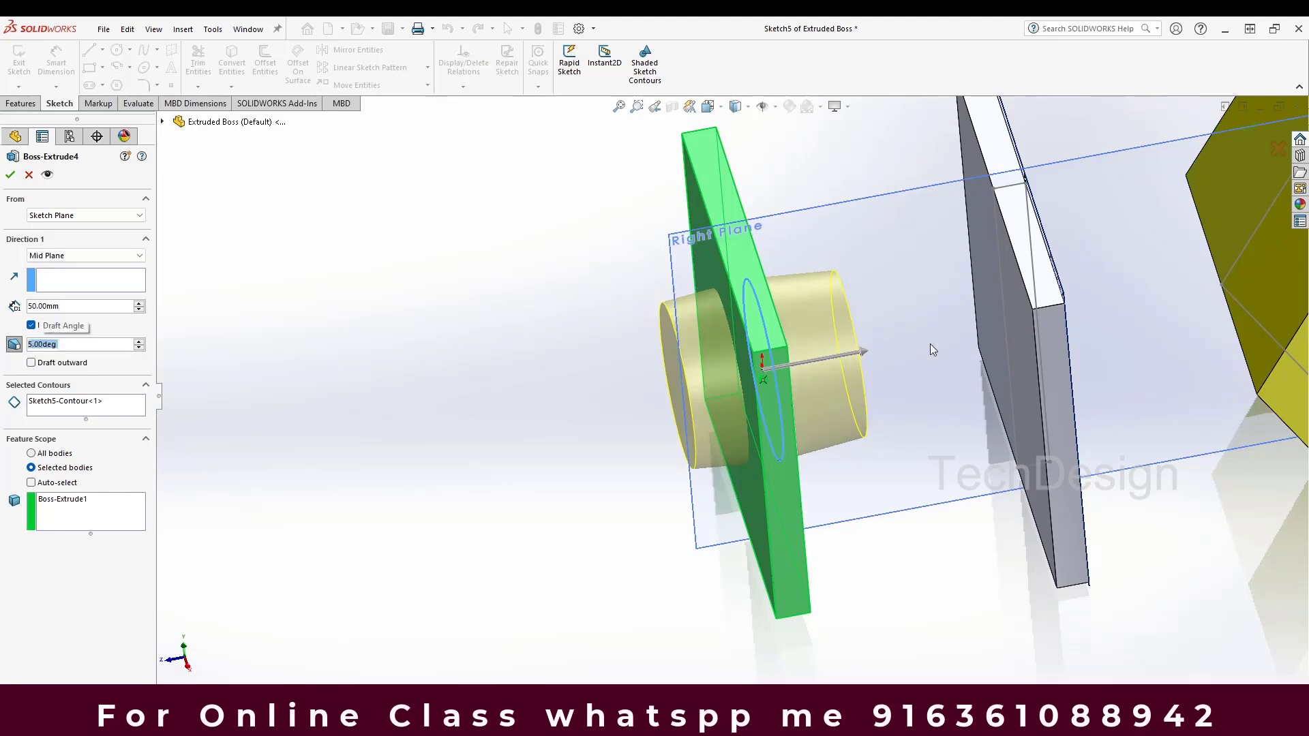
scroll(930, 344, "down", 3)
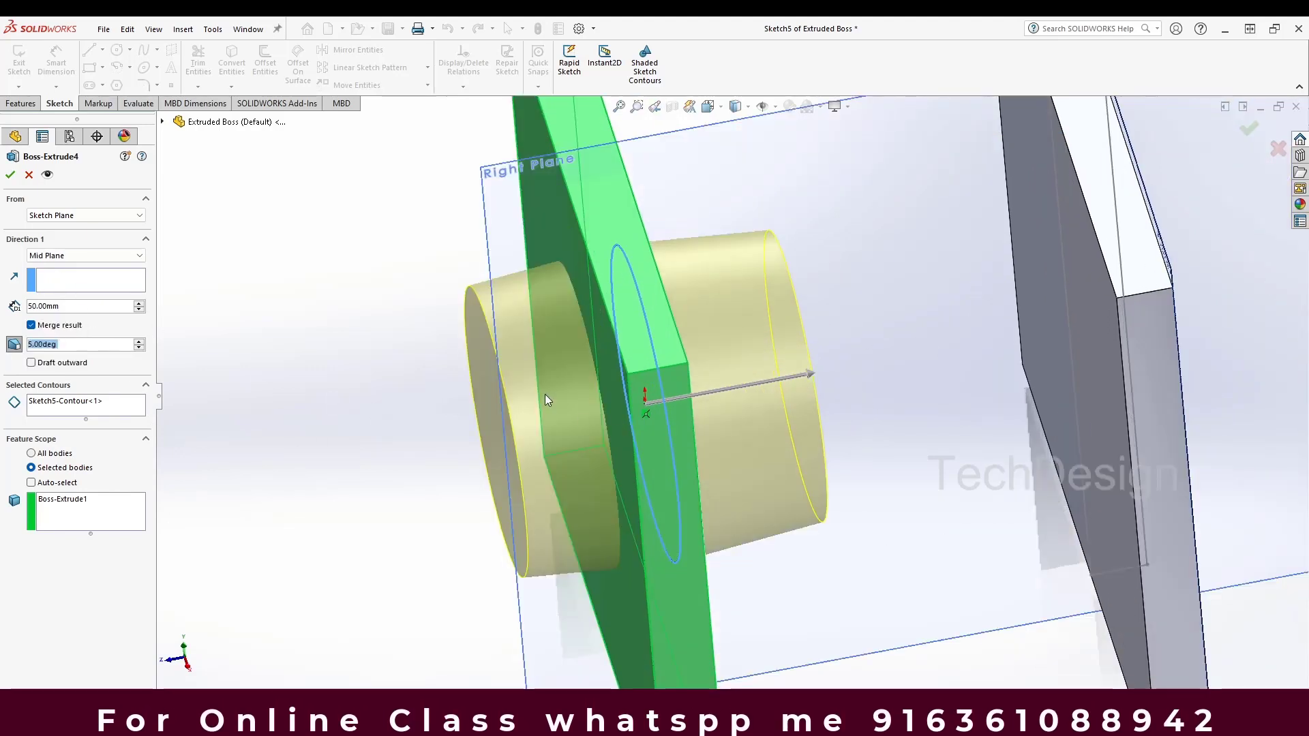
mouse_move(622, 399)
middle_mouse_down()
mouse_move(559, 383)
mouse_move(629, 379)
mouse_move(623, 391)
middle_mouse_up()
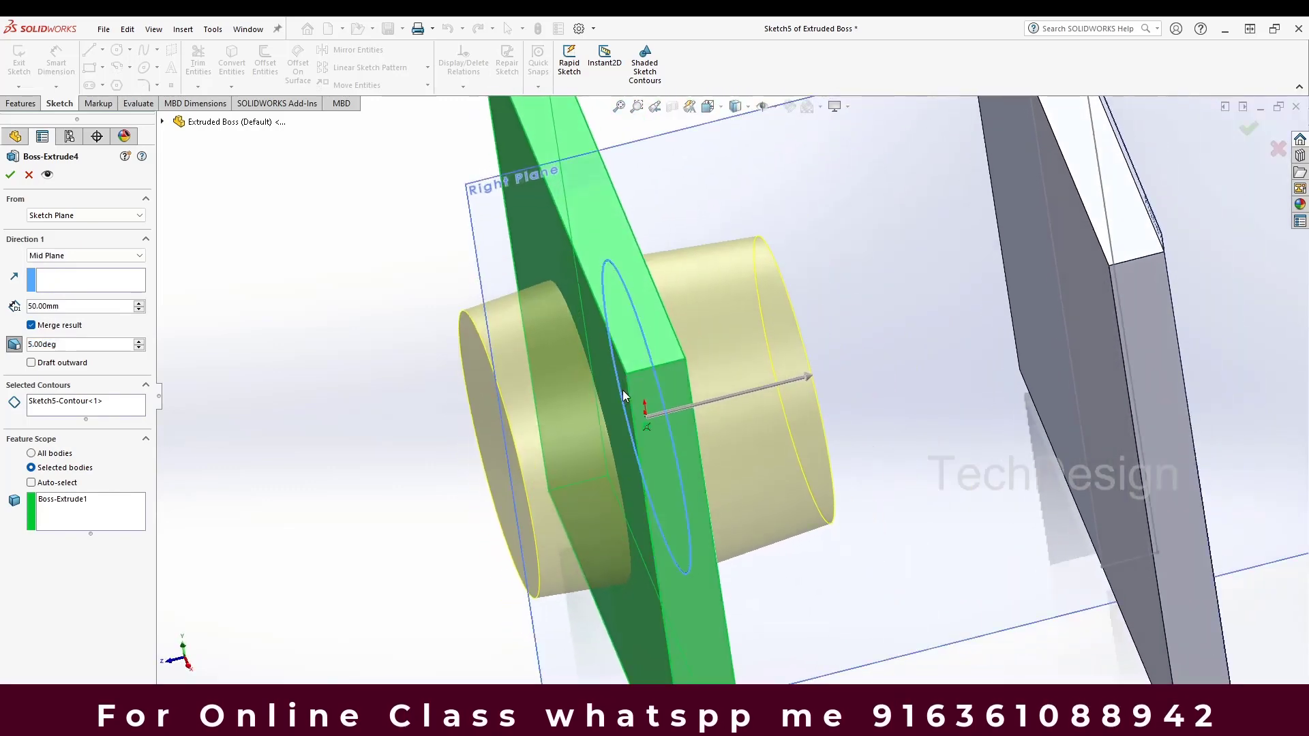
scroll(623, 390, "up", 3)
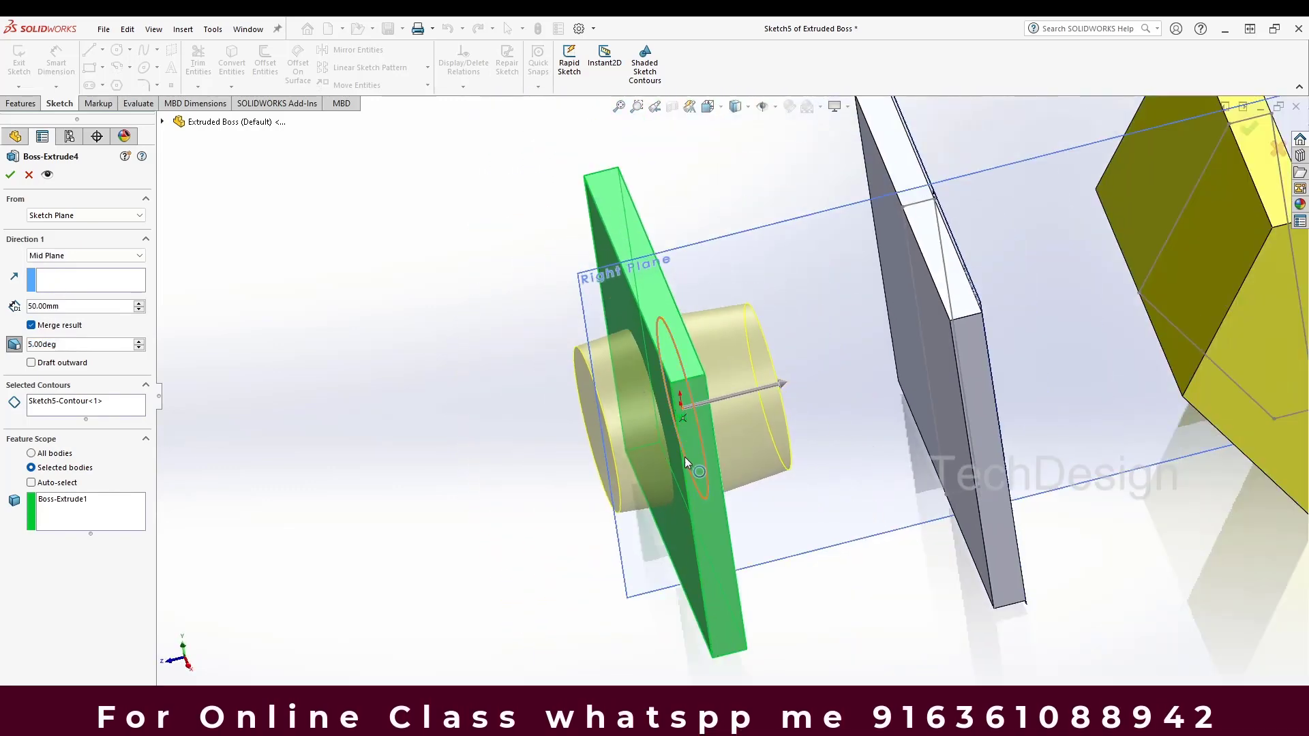
Step: Change the drafted boss's end condition to Blind and reverse its extrusion direction
left_click(61, 257)
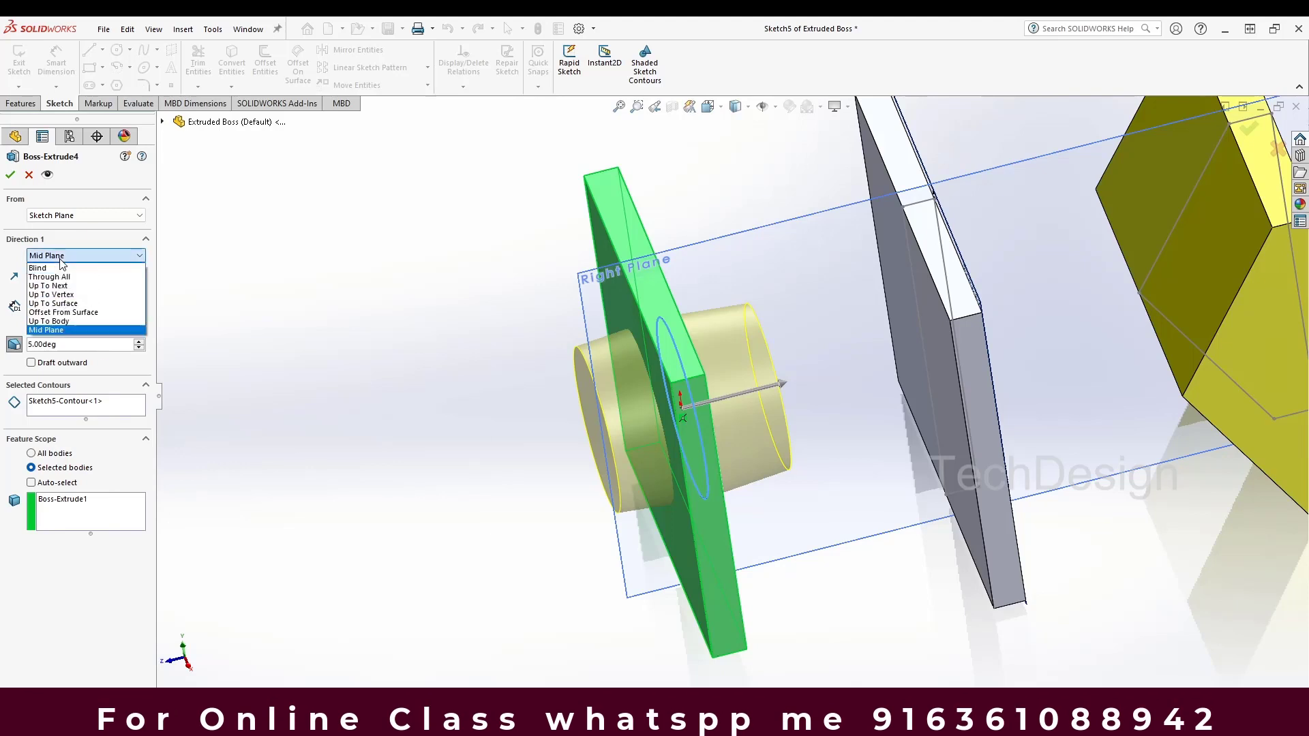
left_click(60, 268)
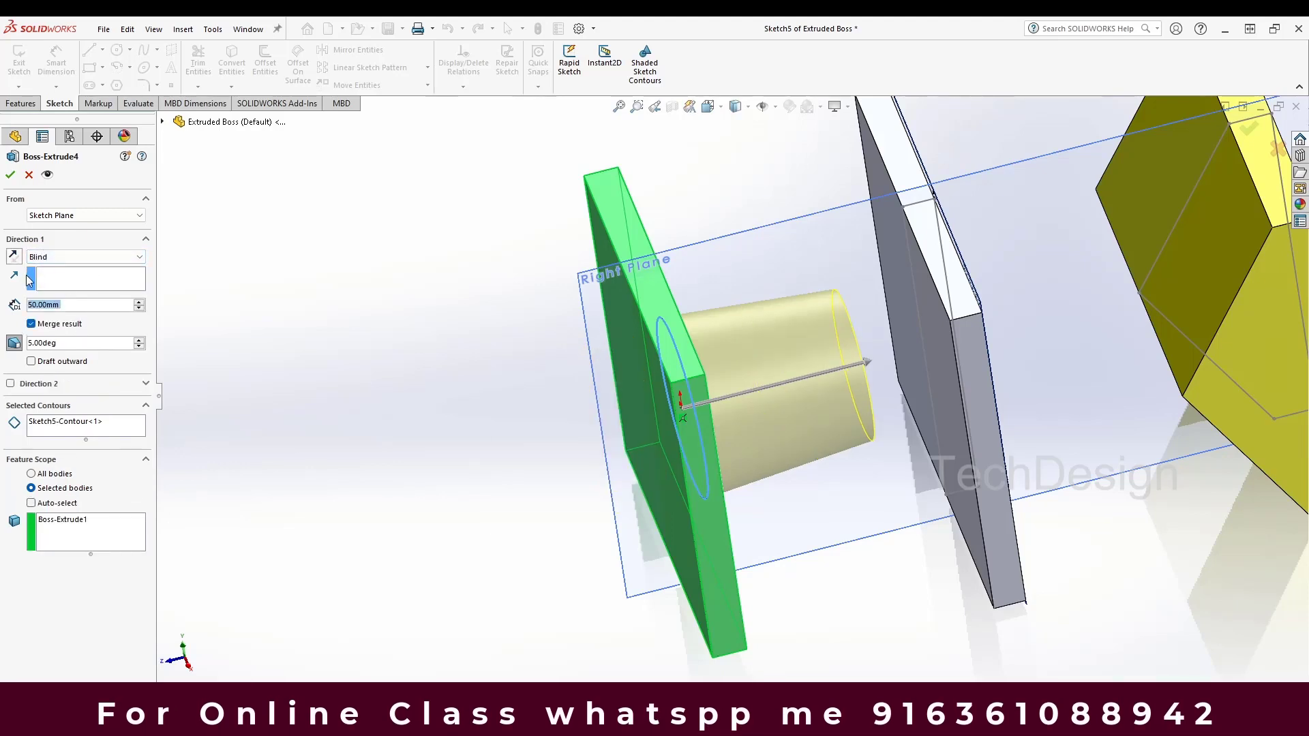
left_click(13, 256)
scroll(572, 422, "down", 4)
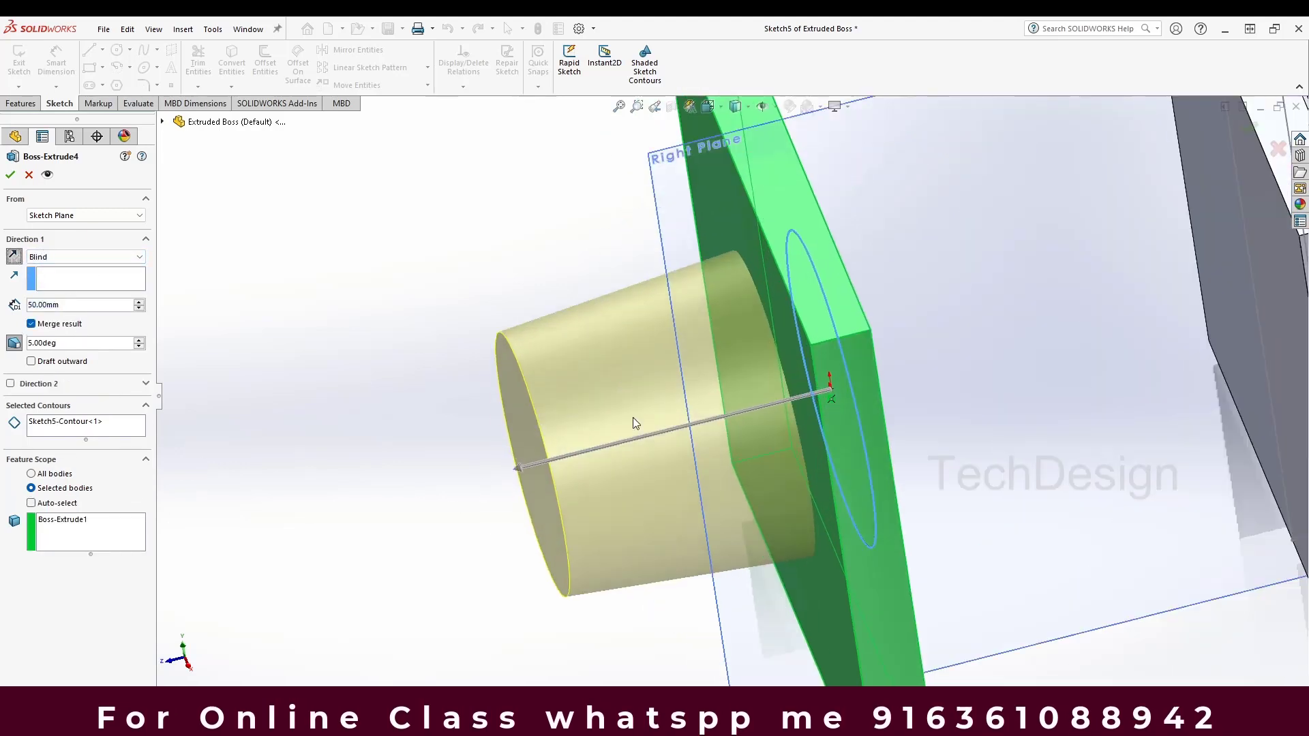
Step: Stretch the drafted boss in the preview to a depth of about 116 mm
scroll(583, 443, "up", 2)
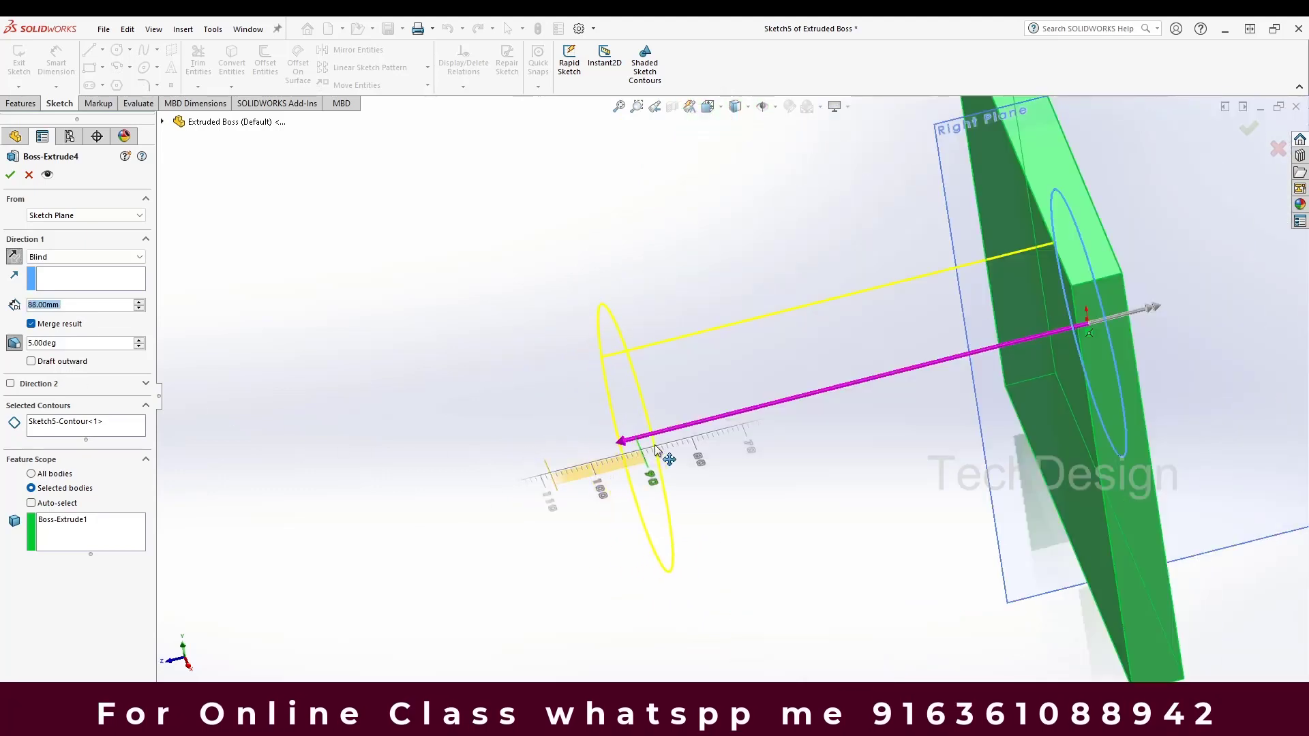
mouse_move(648, 444)
left_mouse_down()
mouse_move(658, 443)
mouse_move(505, 477)
left_mouse_up()
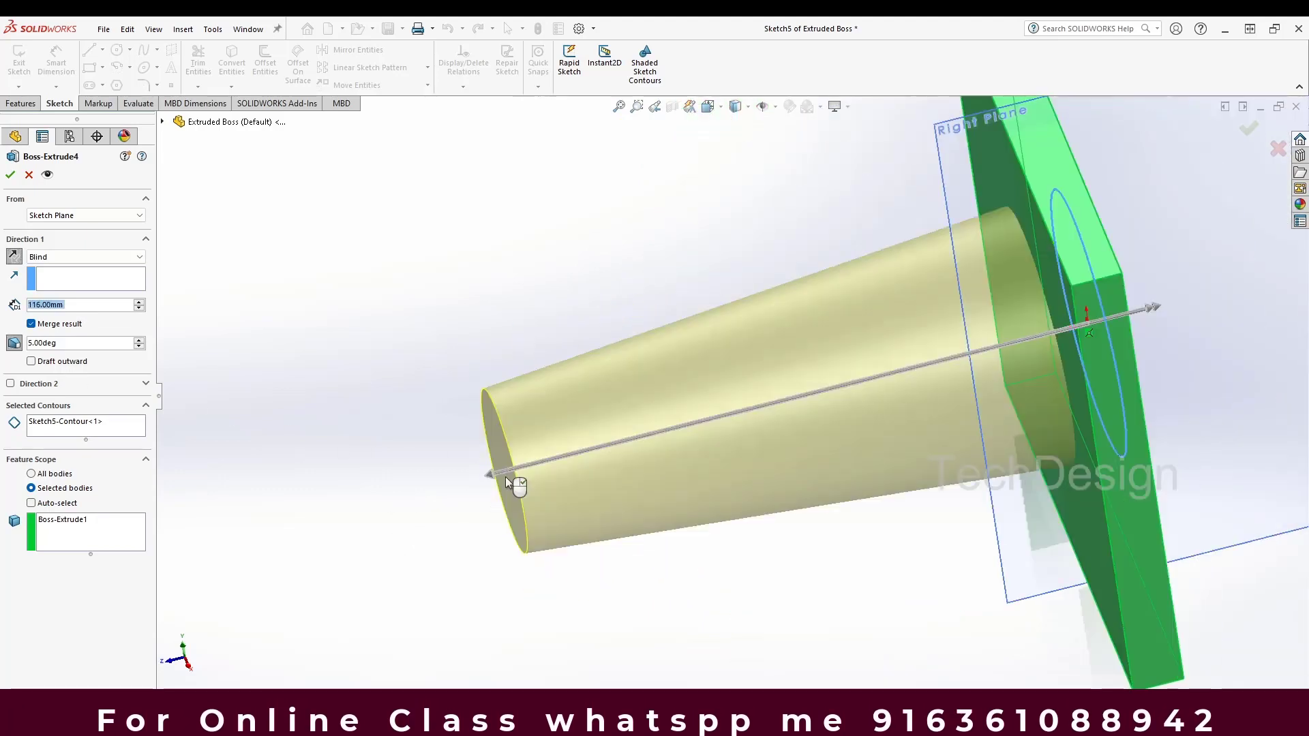
Step: Switch the boss's 5-degree draft to outward, compare its sides, and switch it back to inward
scroll(746, 445, "up", 2)
scroll(747, 443, "down", 2)
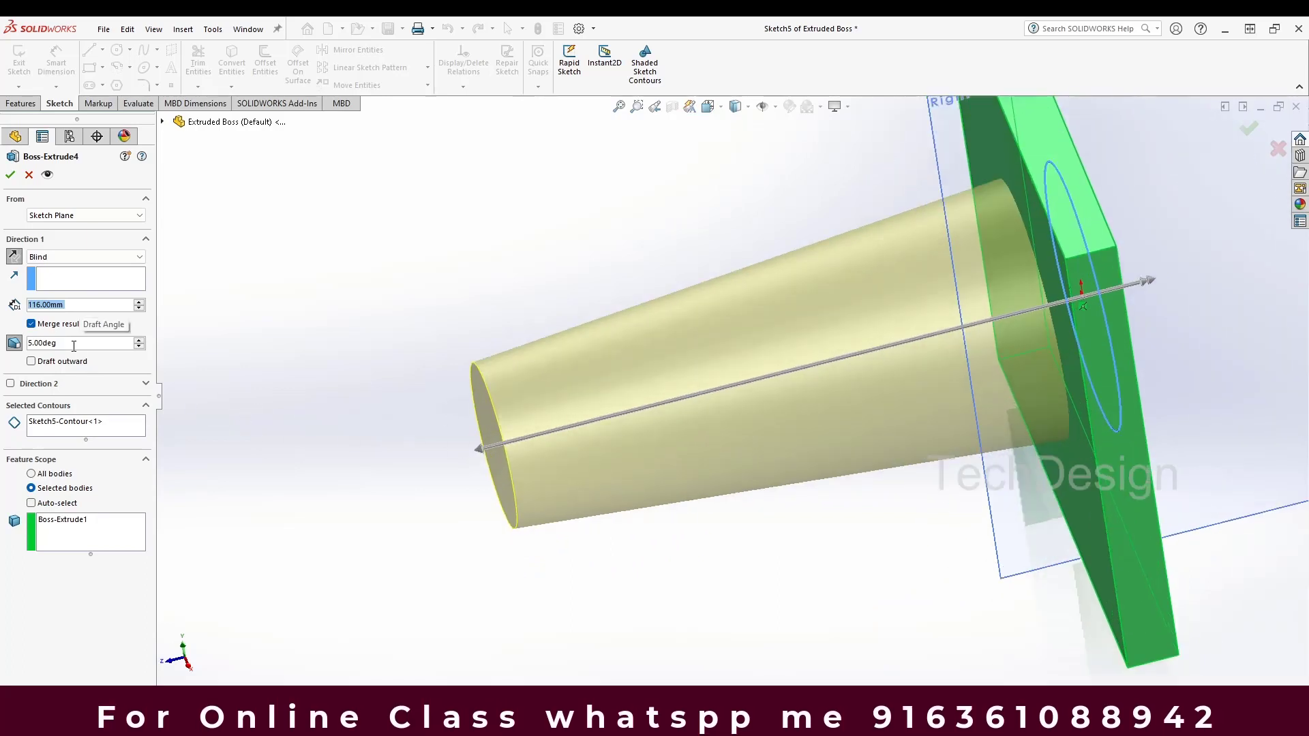
key("Tab")
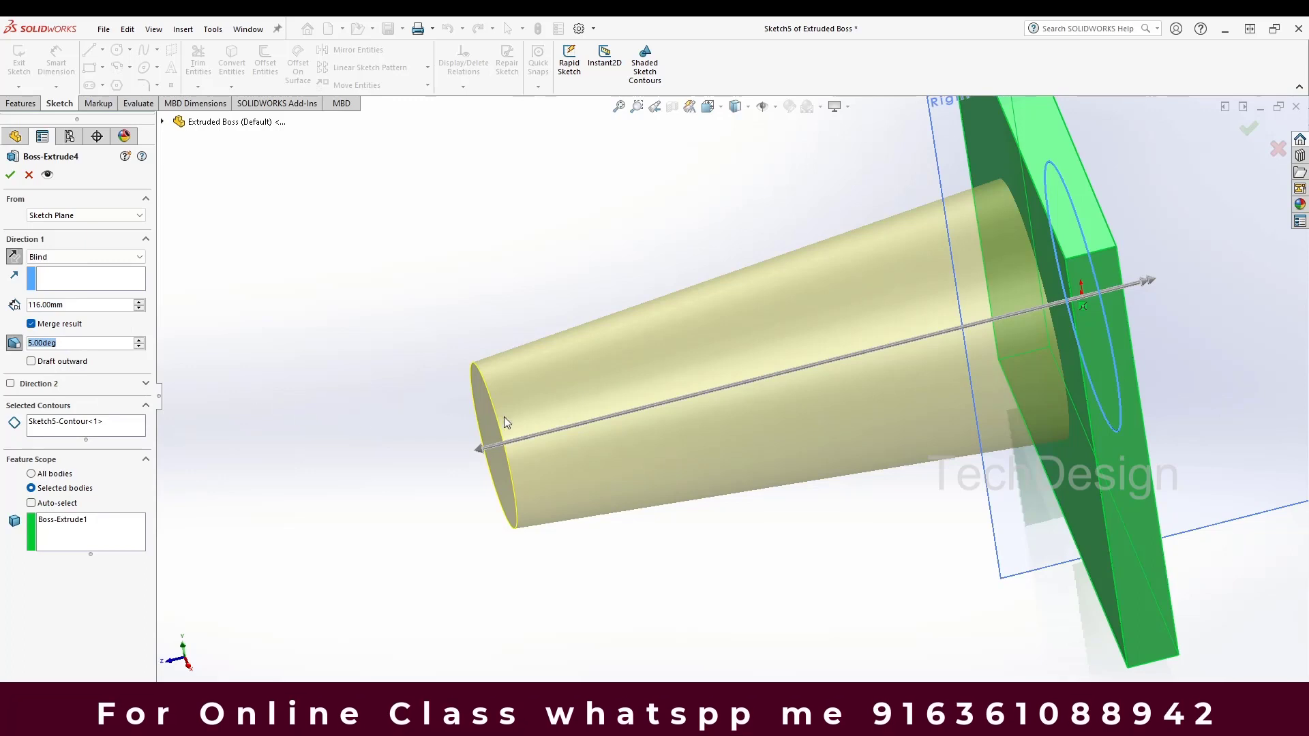
middle_click_drag(502, 420, 480, 380)
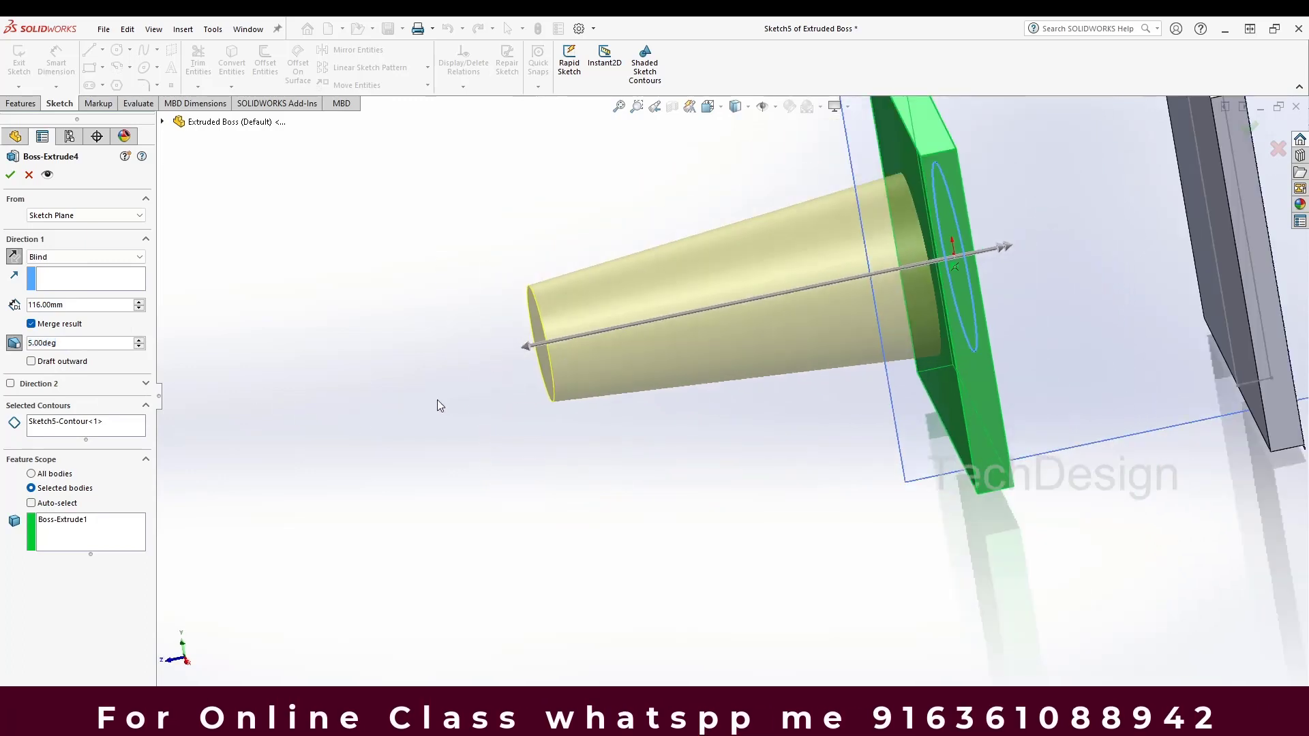
left_click(31, 362)
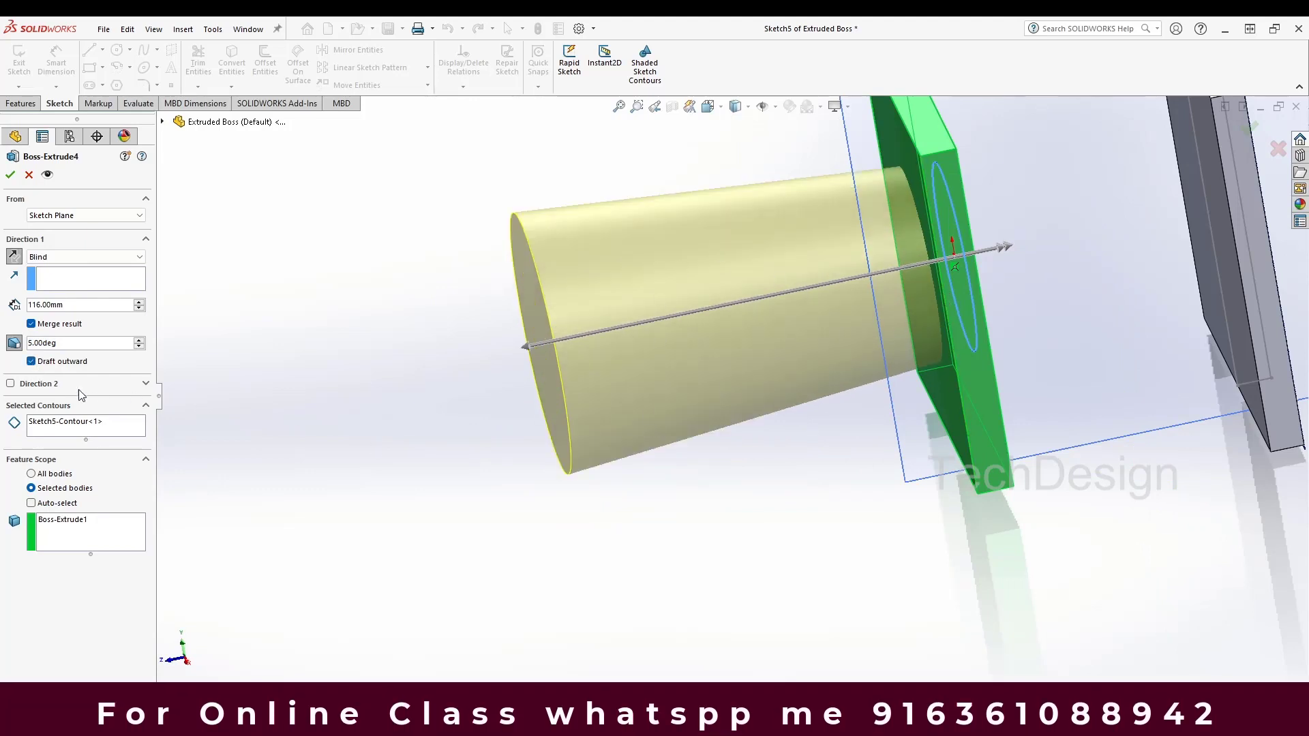
left_click(31, 362)
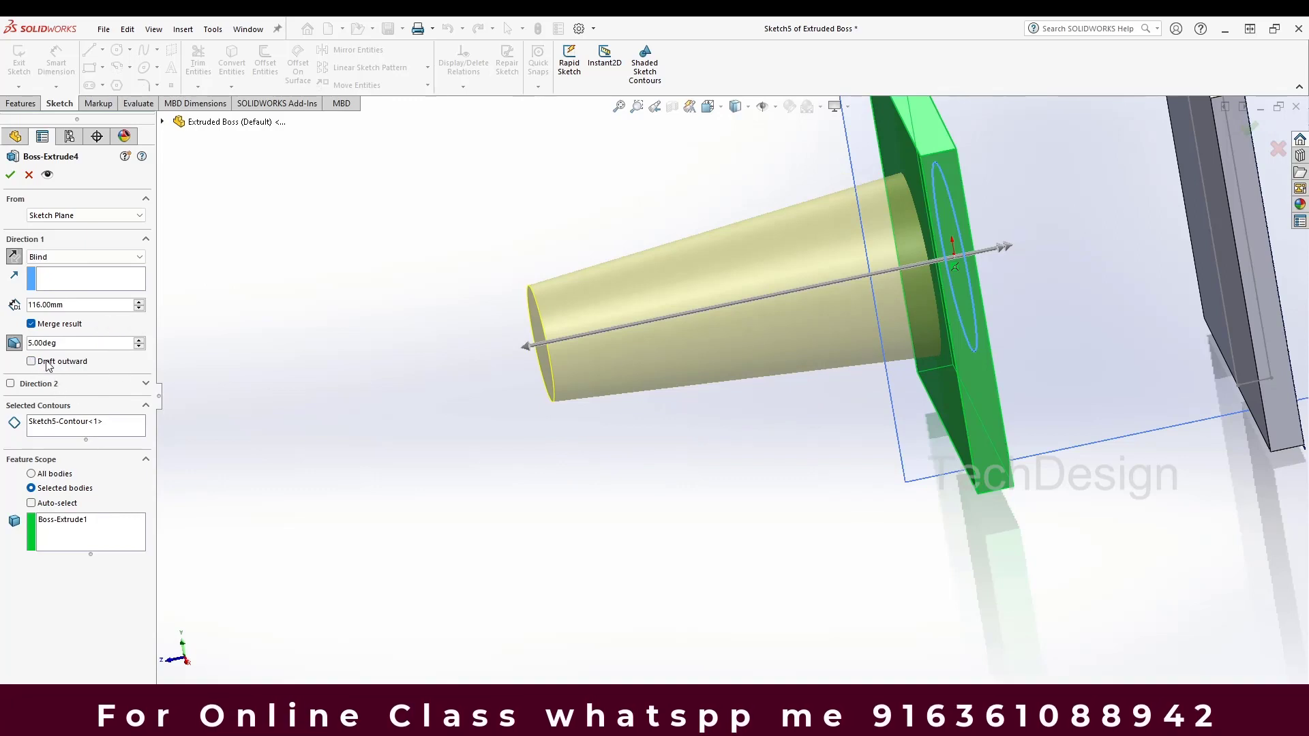
Step: Set the boss's draft angle to 0 degrees and turn its draft off
left_click_drag(72, 348, 2, 370)
type("0")
key("Return")
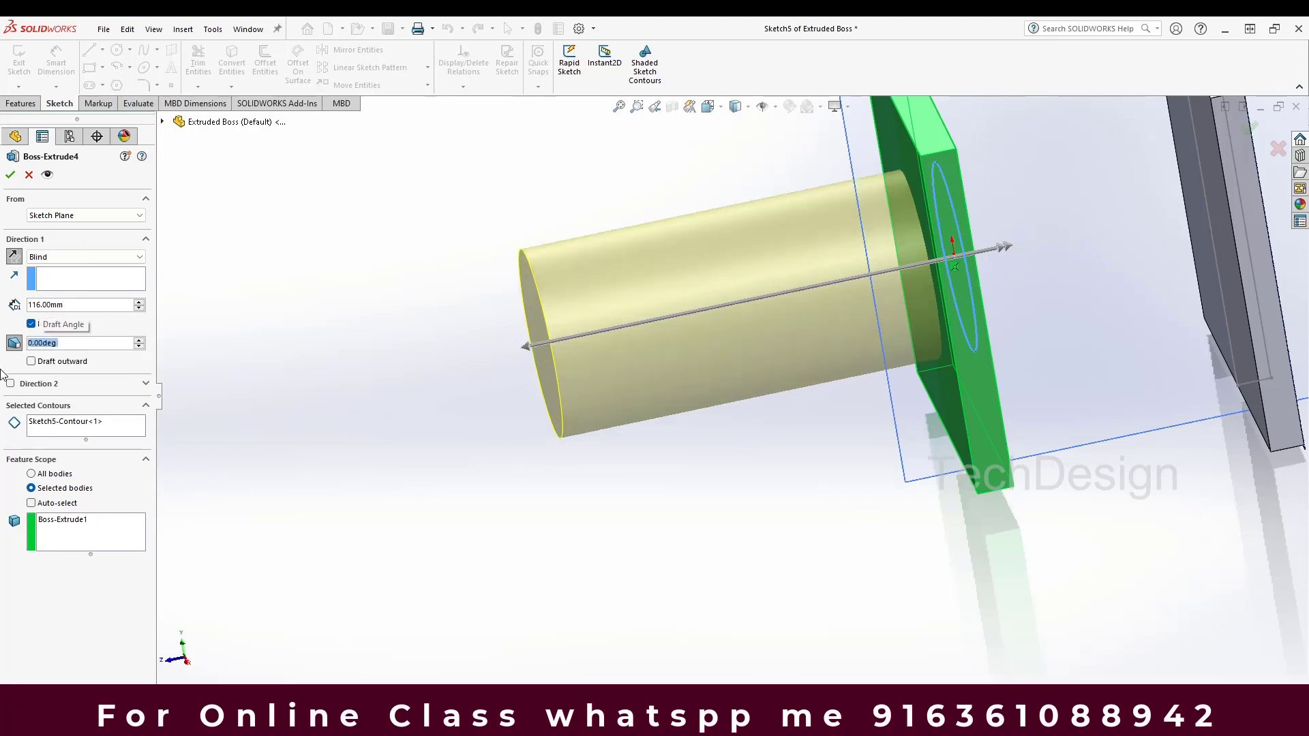
left_click(14, 343)
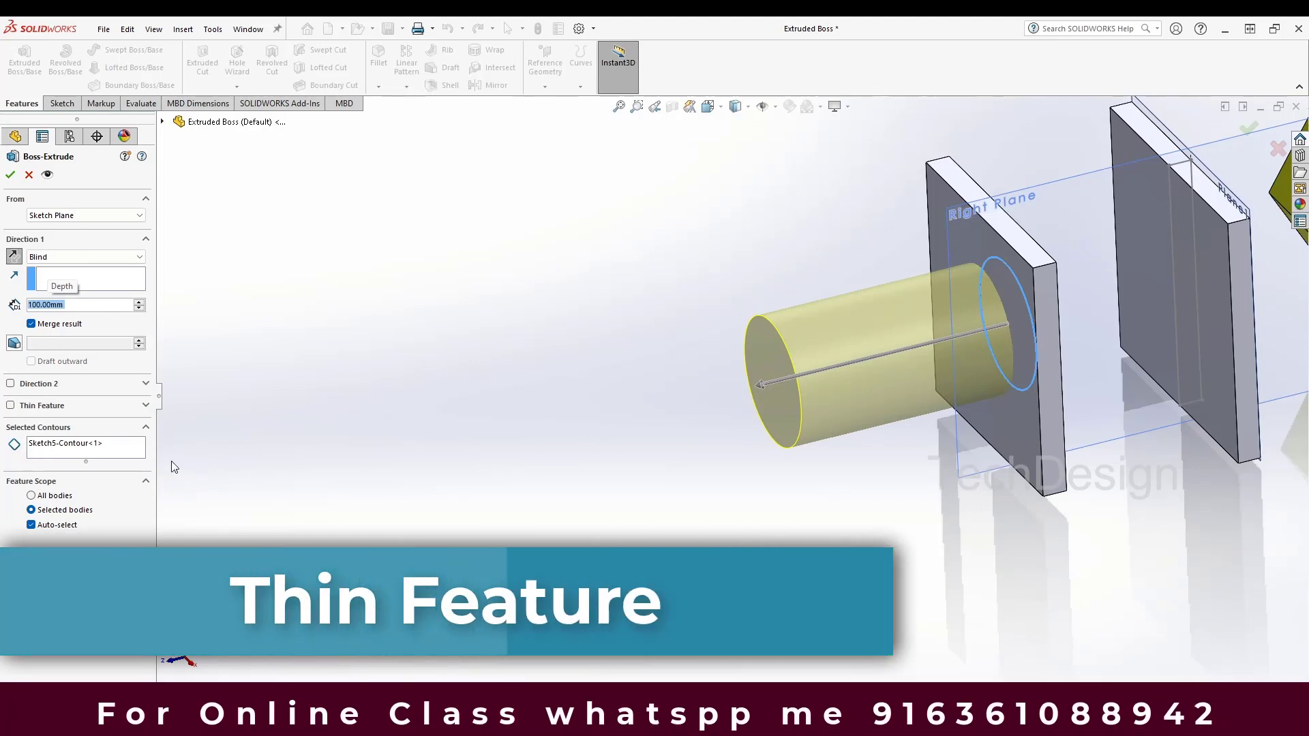
Step: Make the boss a One-Direction thin feature with a wall thickness of 20 mm
left_click(11, 406)
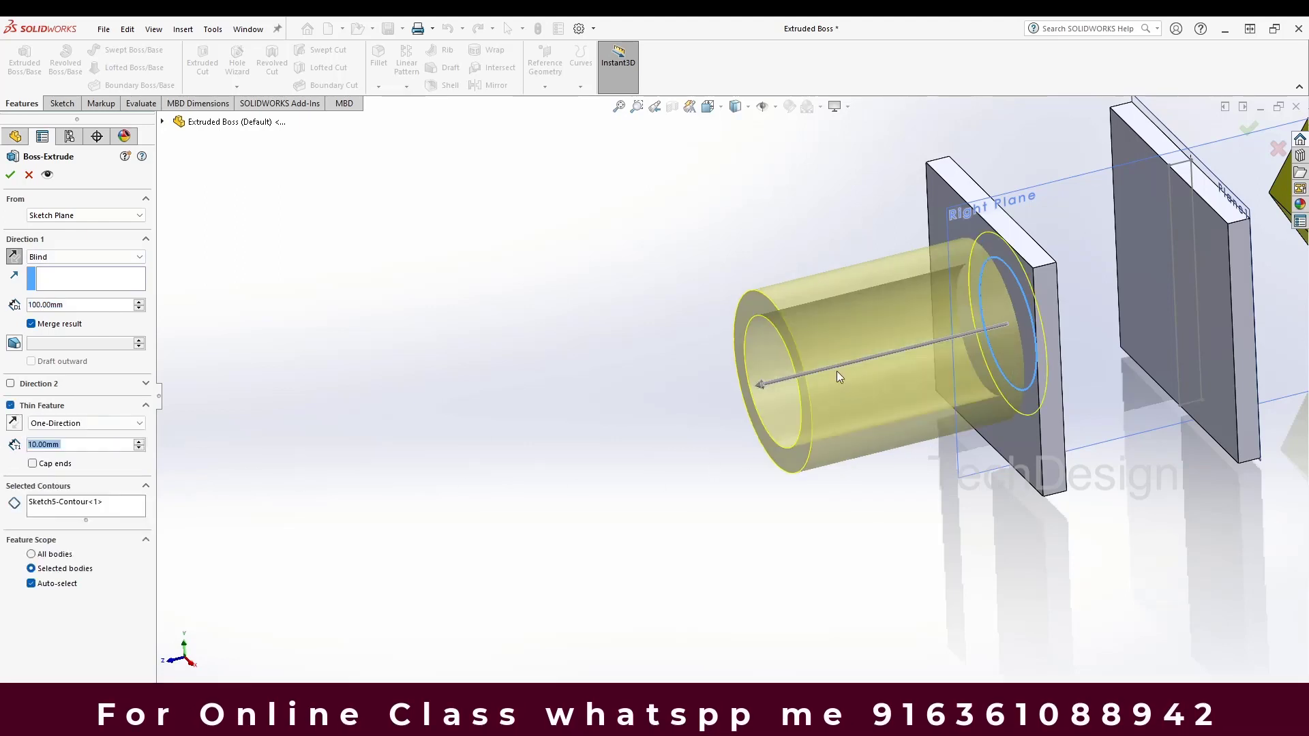
scroll(833, 383, "down", 2)
scroll(742, 331, "down", 1)
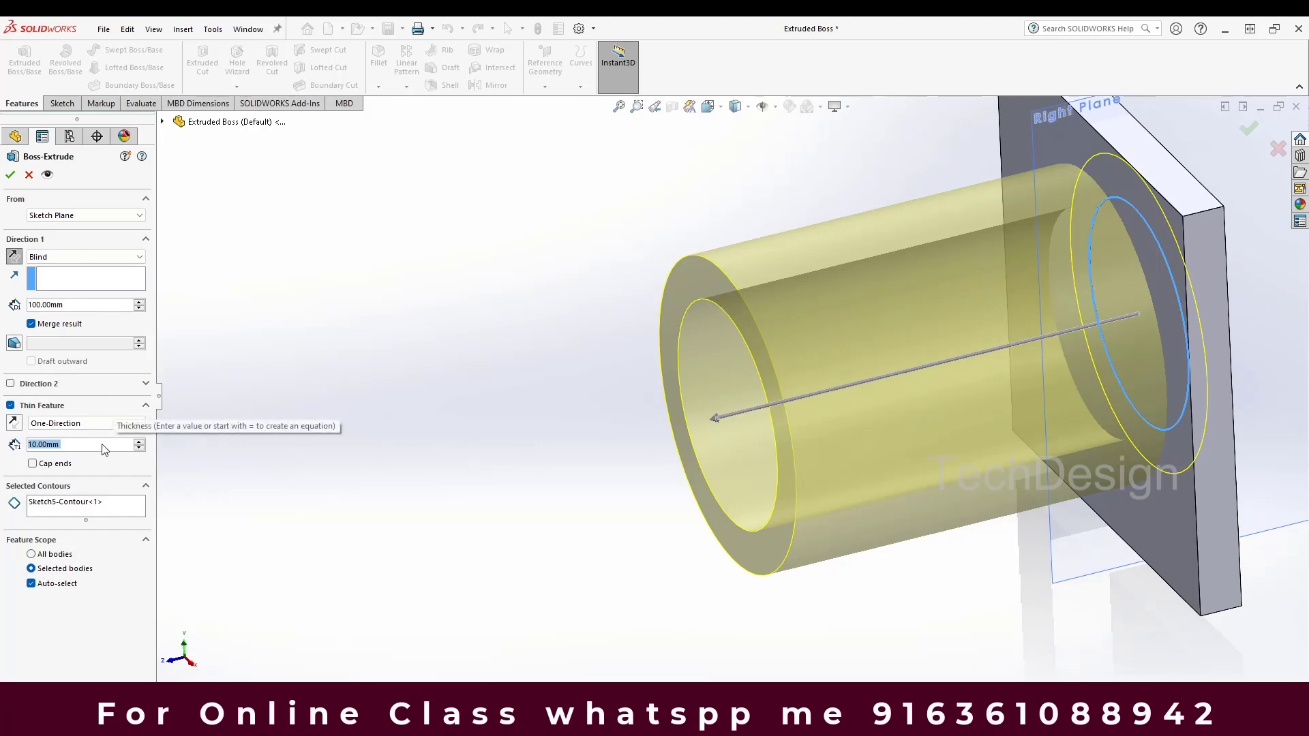
type("20")
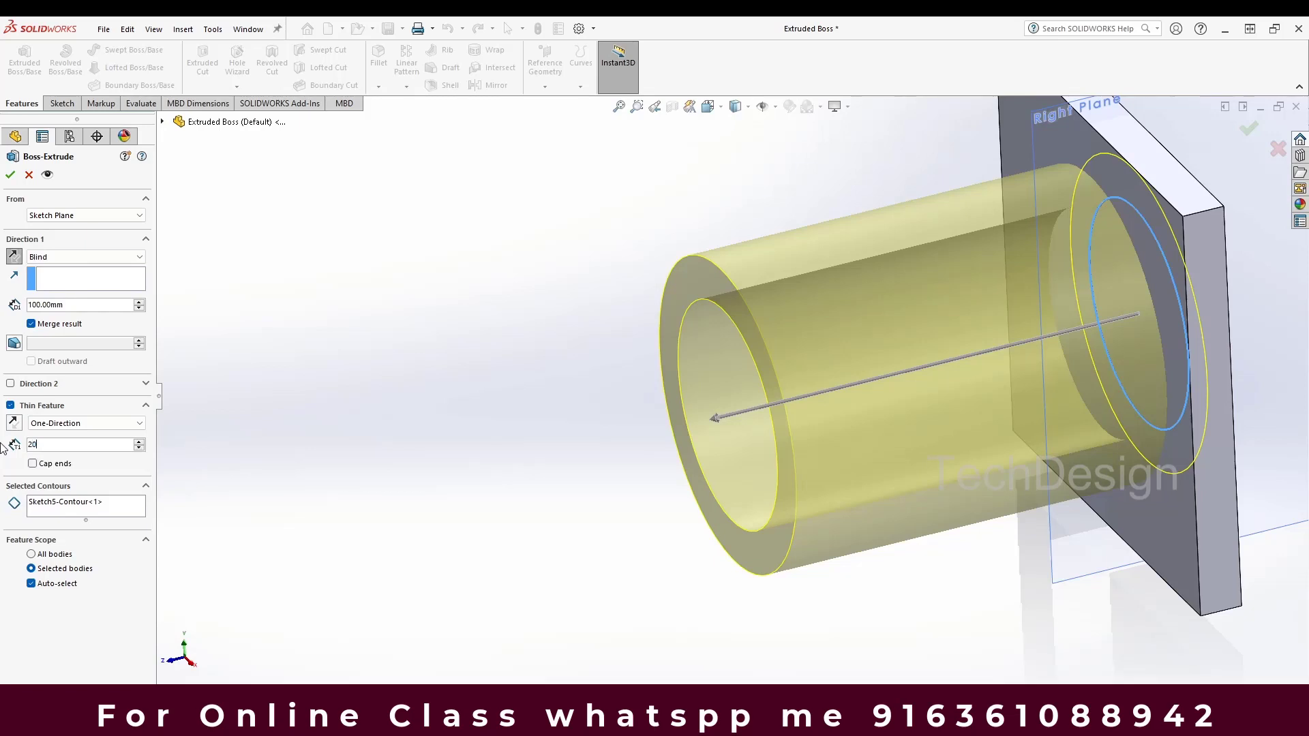
key("Return")
scroll(572, 355, "up", 1)
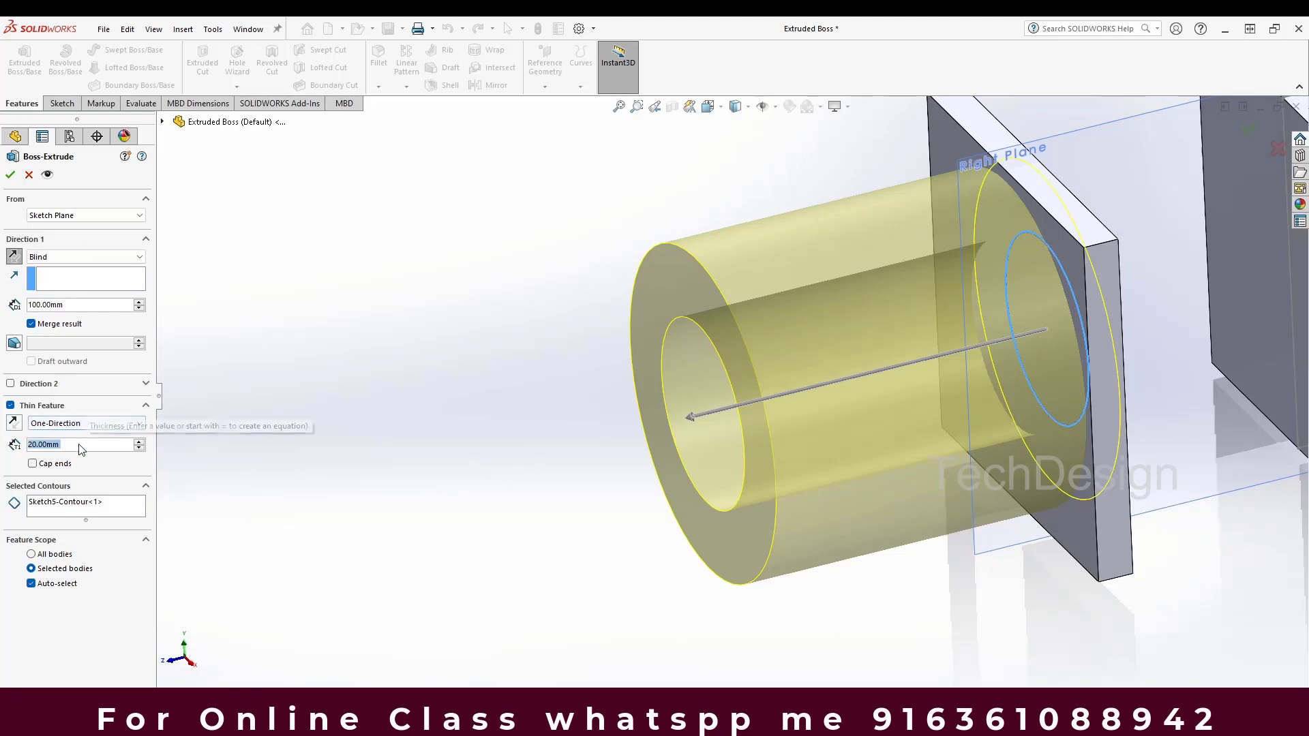
Step: Reduce the boss's thin wall thickness to 5 mm and inspect the hollow cylinder
type("5")
key("Return")
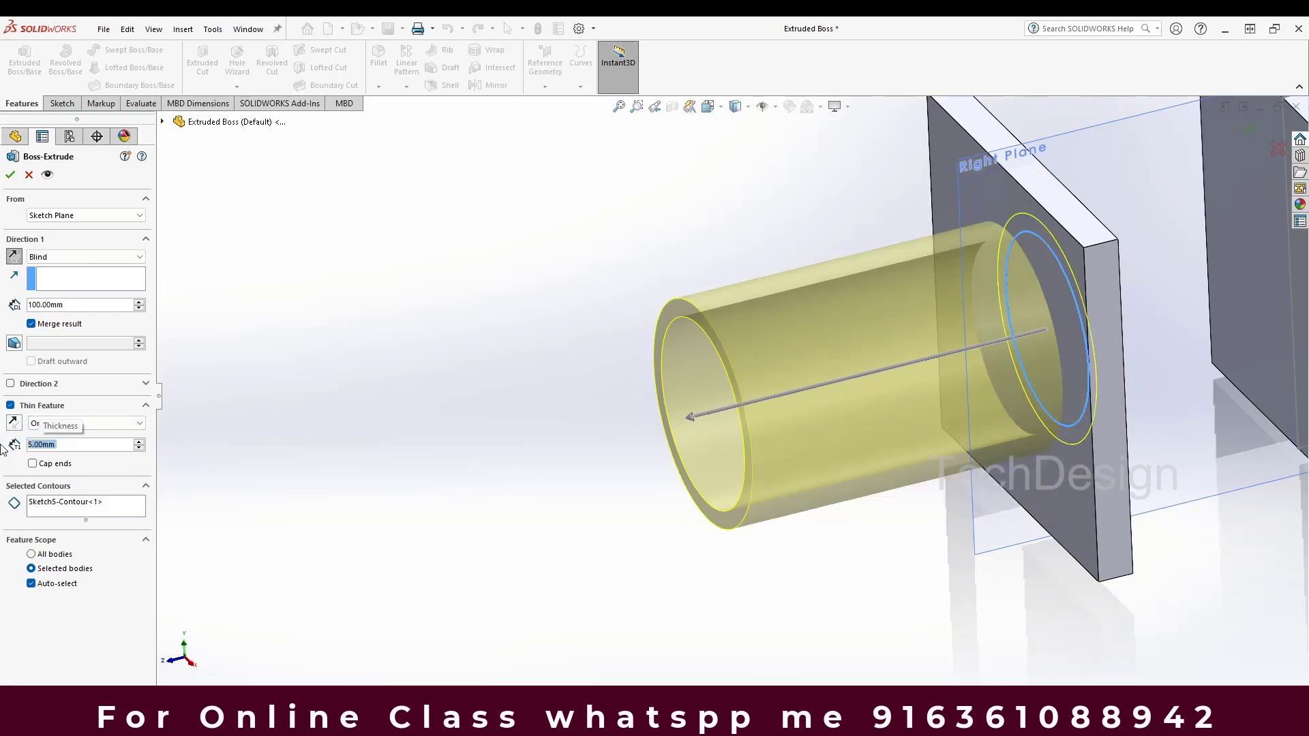
scroll(641, 382, "down", 2)
scroll(669, 347, "up", 1)
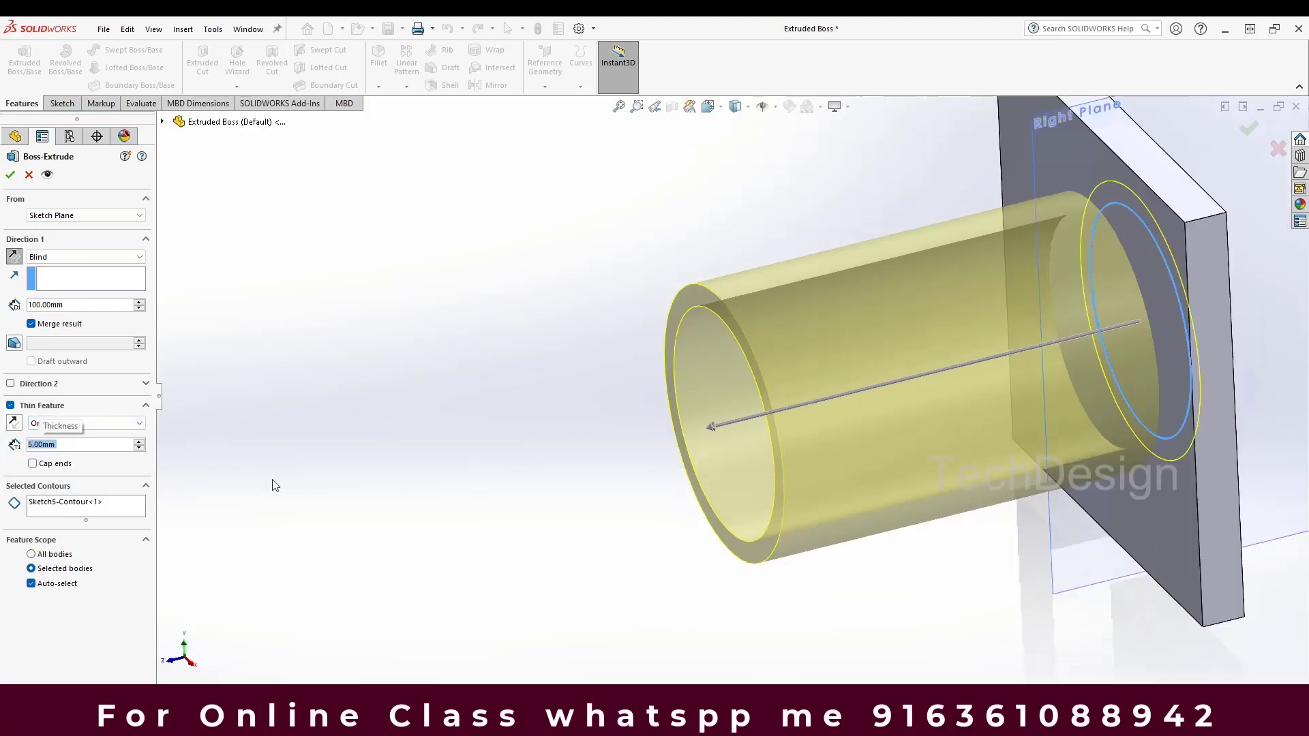
Step: Change the thin wall type to Mid-Plane, inspect it around the sketch circle, and set its thickness to 10 mm
left_click(79, 423)
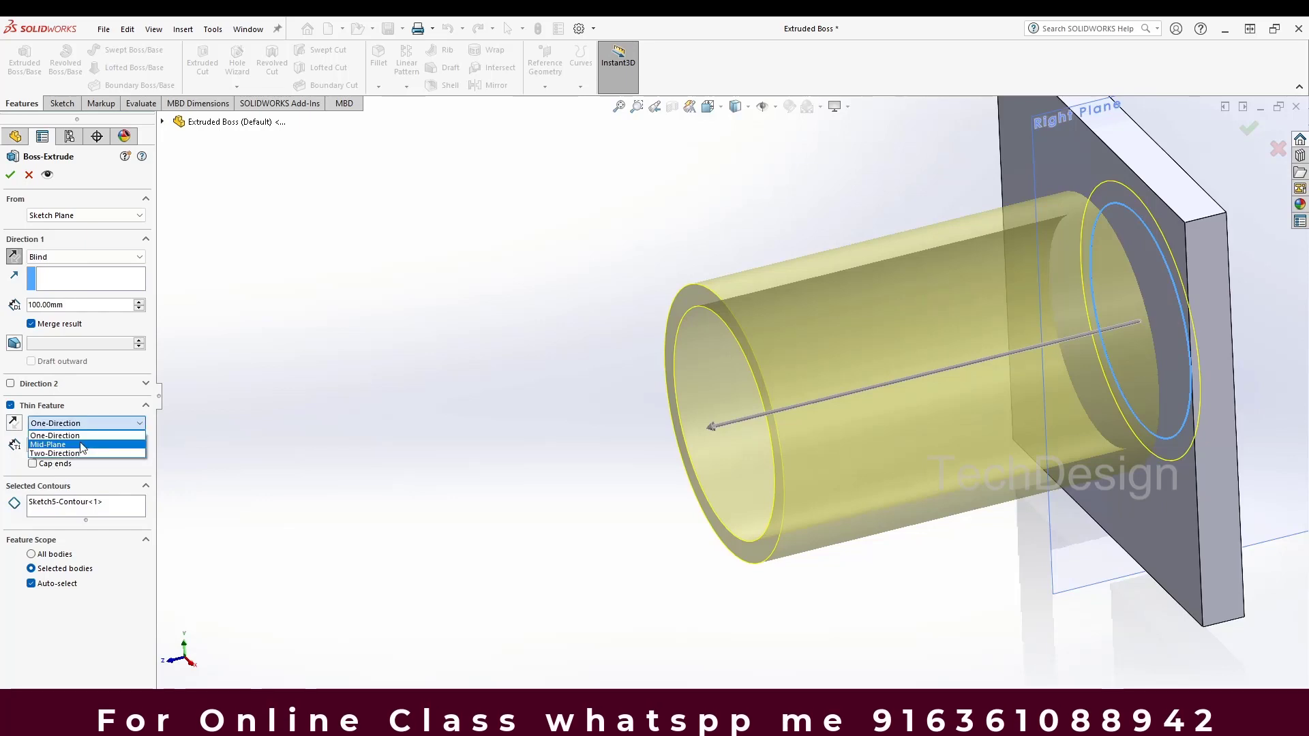
left_click(82, 447)
double_click(41, 443)
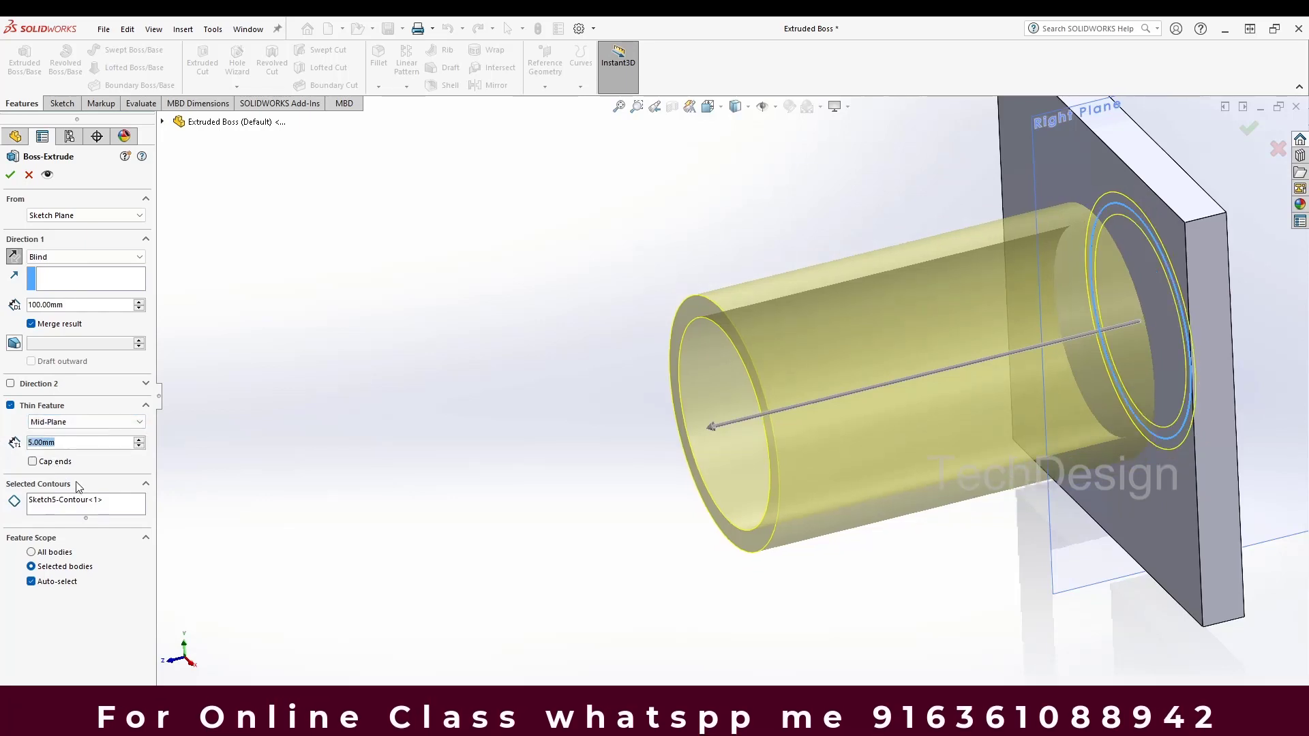
scroll(963, 277, "down", 6)
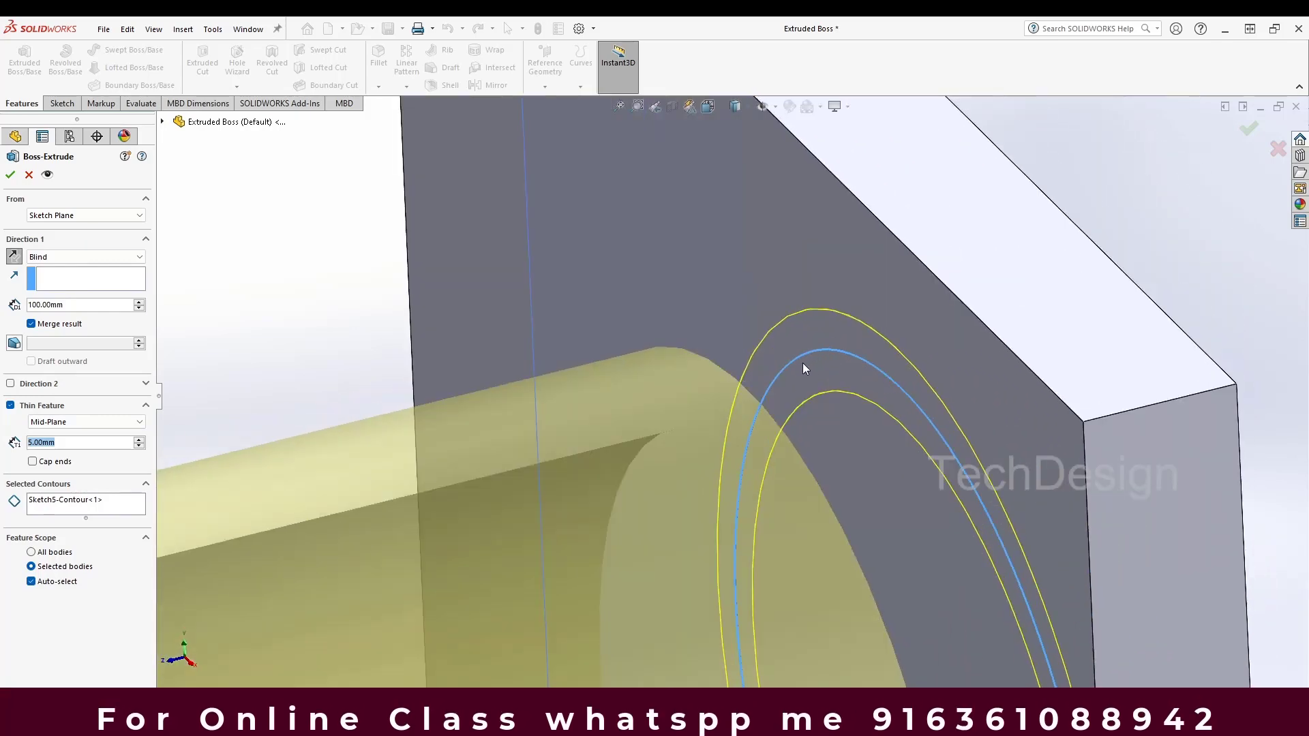
scroll(786, 360, "up", 2)
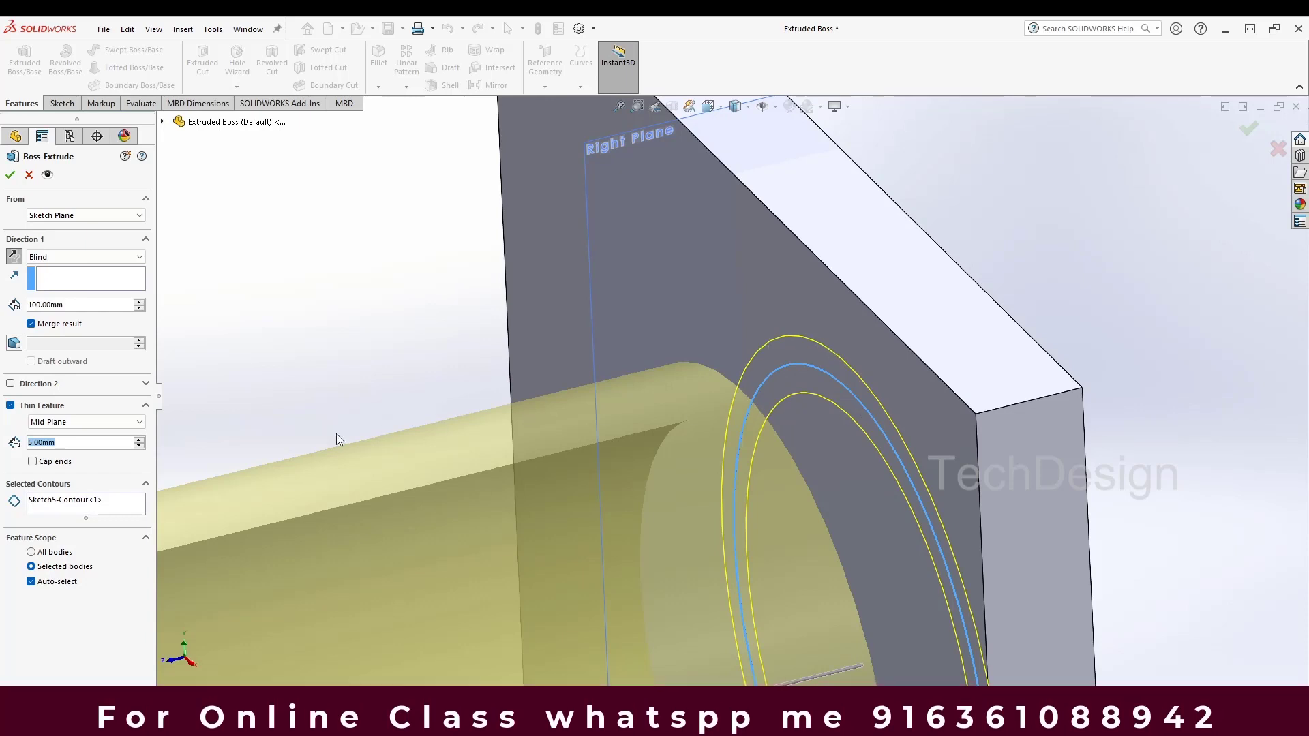
type("10")
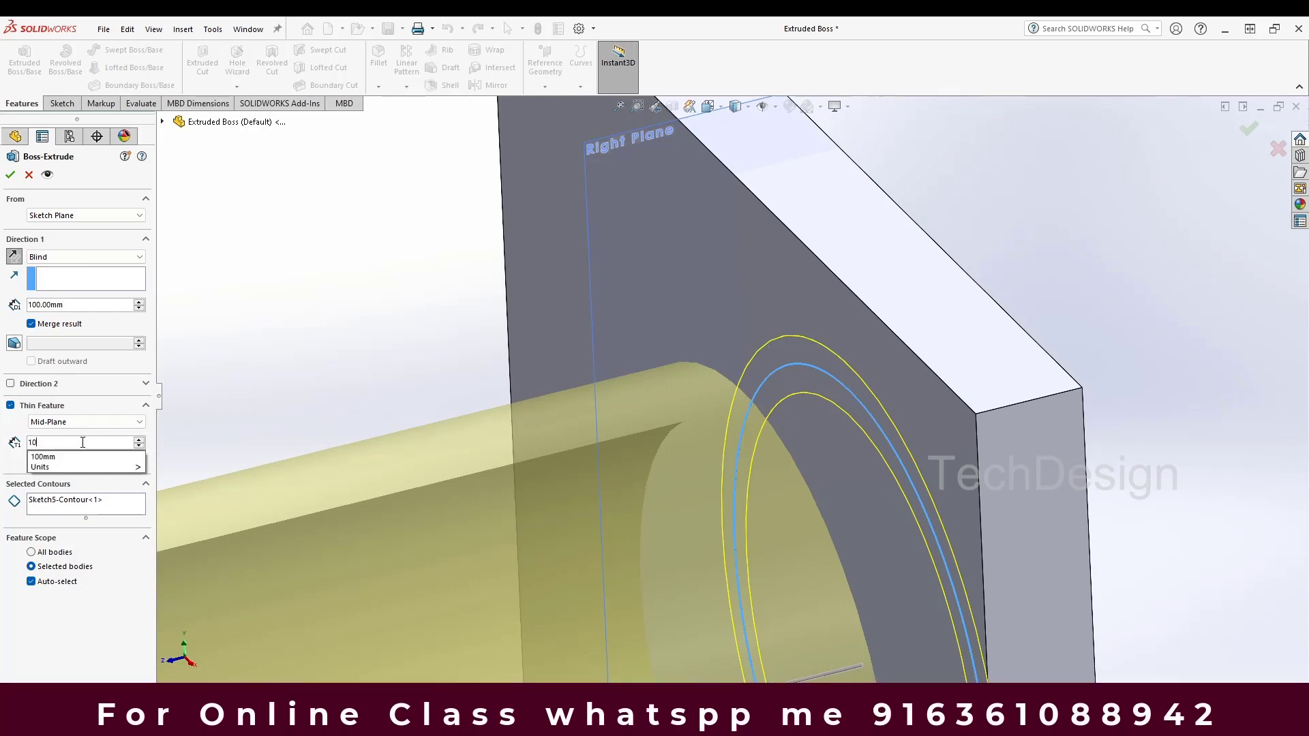
key("Return")
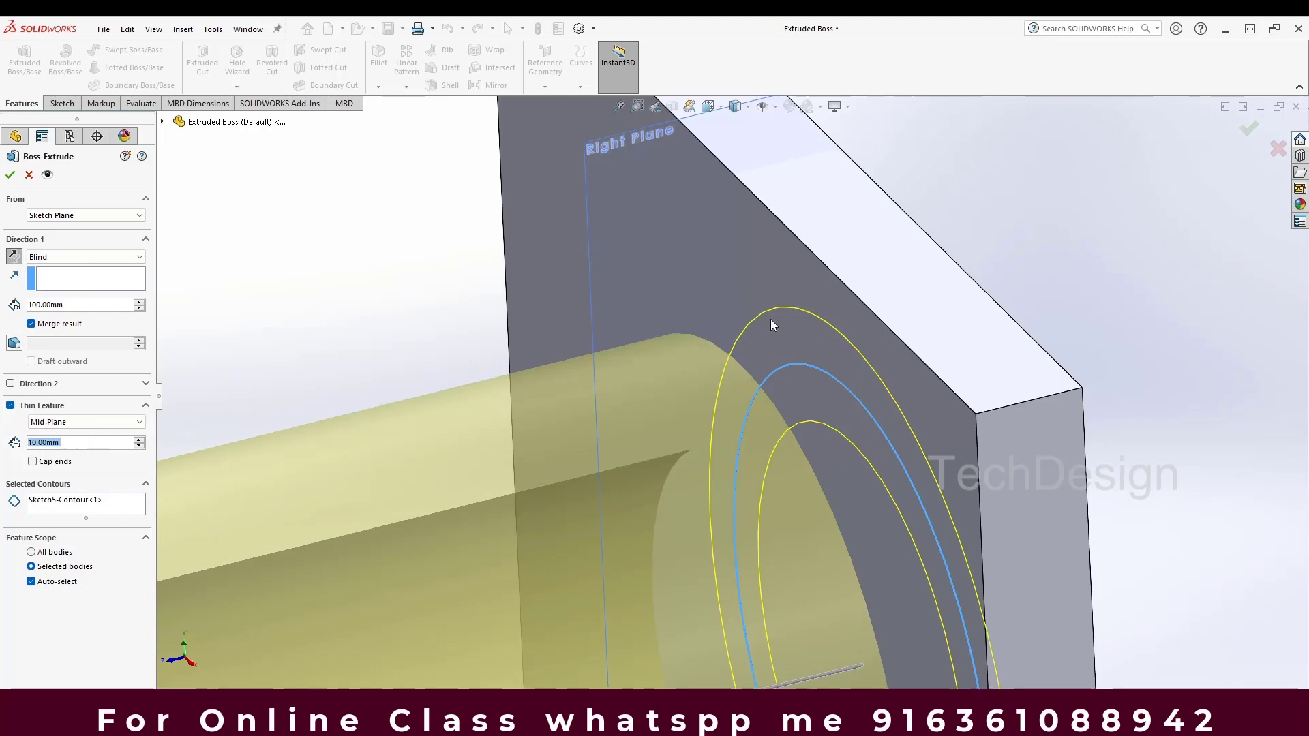
Step: Change the thin wall type to Two-Direction with thicknesses of 5 mm and 10 mm and inspect both sides
left_click(80, 423)
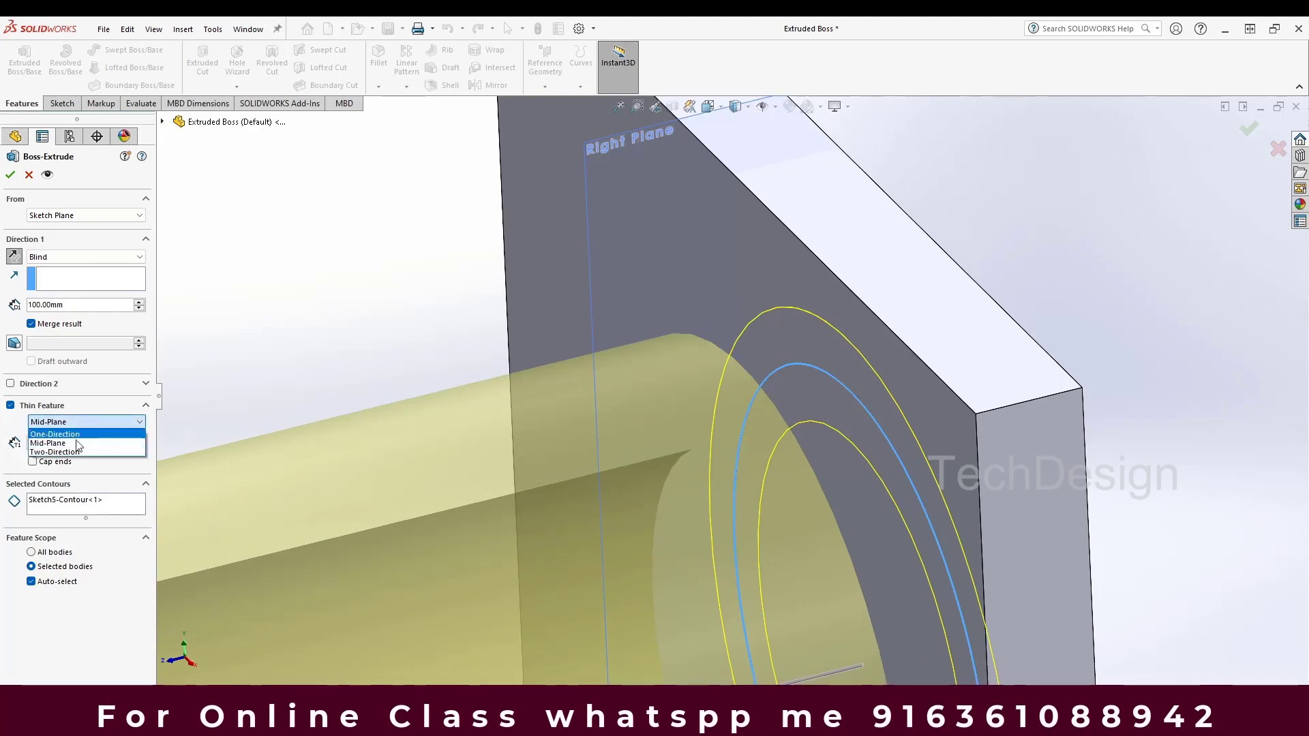
left_click(61, 452)
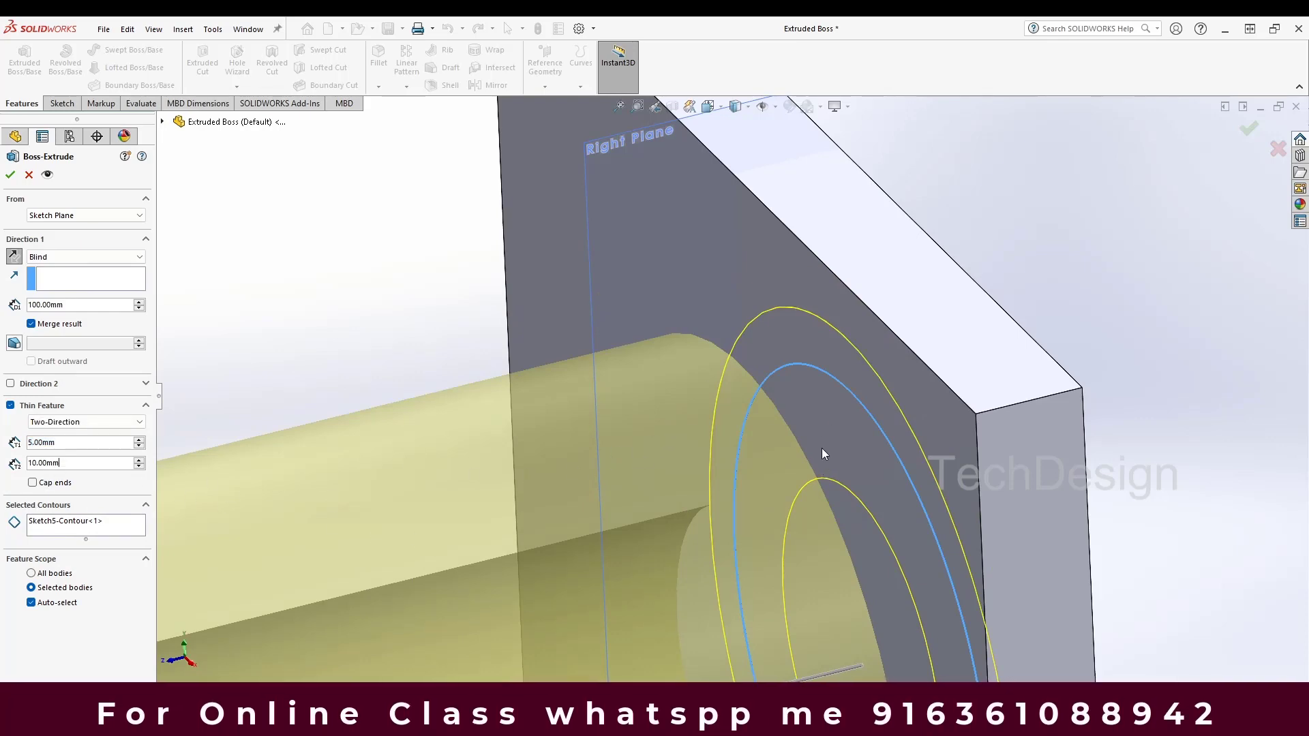
scroll(922, 296, "up", 5)
scroll(487, 511, "down", 4)
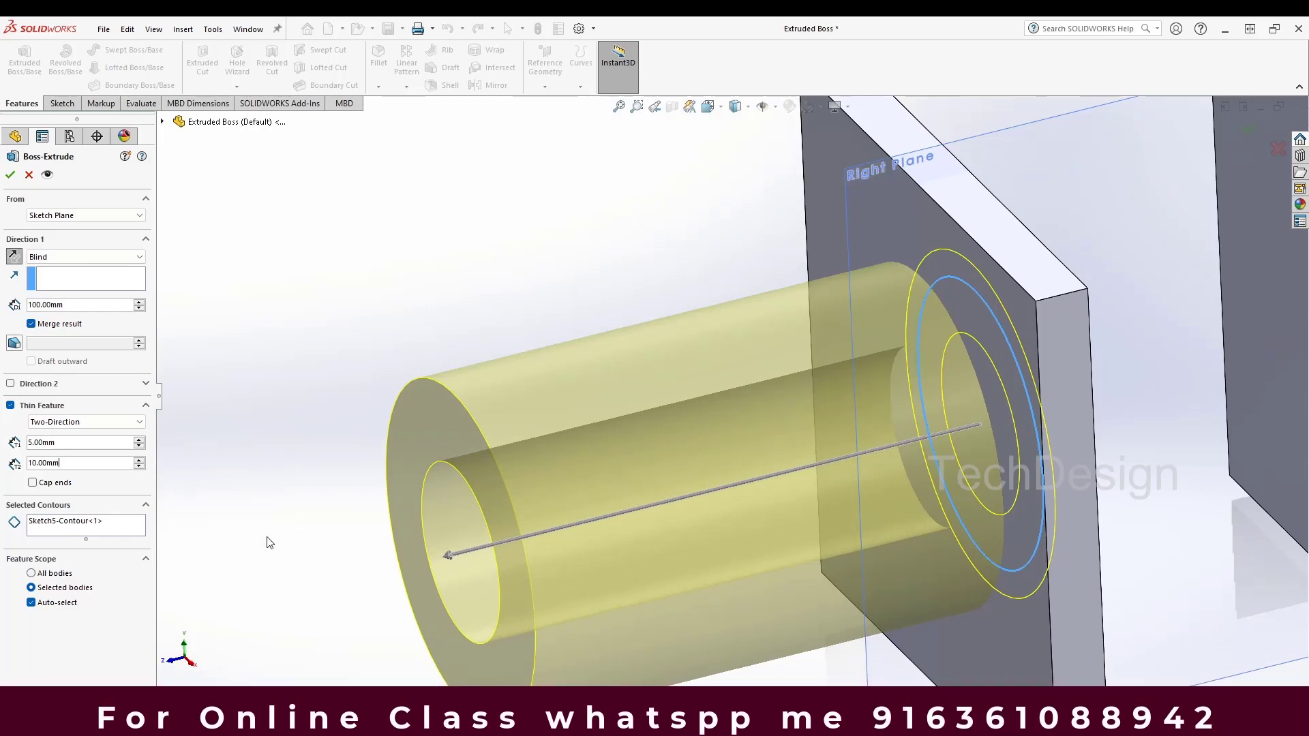
Step: Turn off the thin feature and highlight the circular sketch contour used by the boss
left_click(11, 406)
scroll(702, 359, "up", 2)
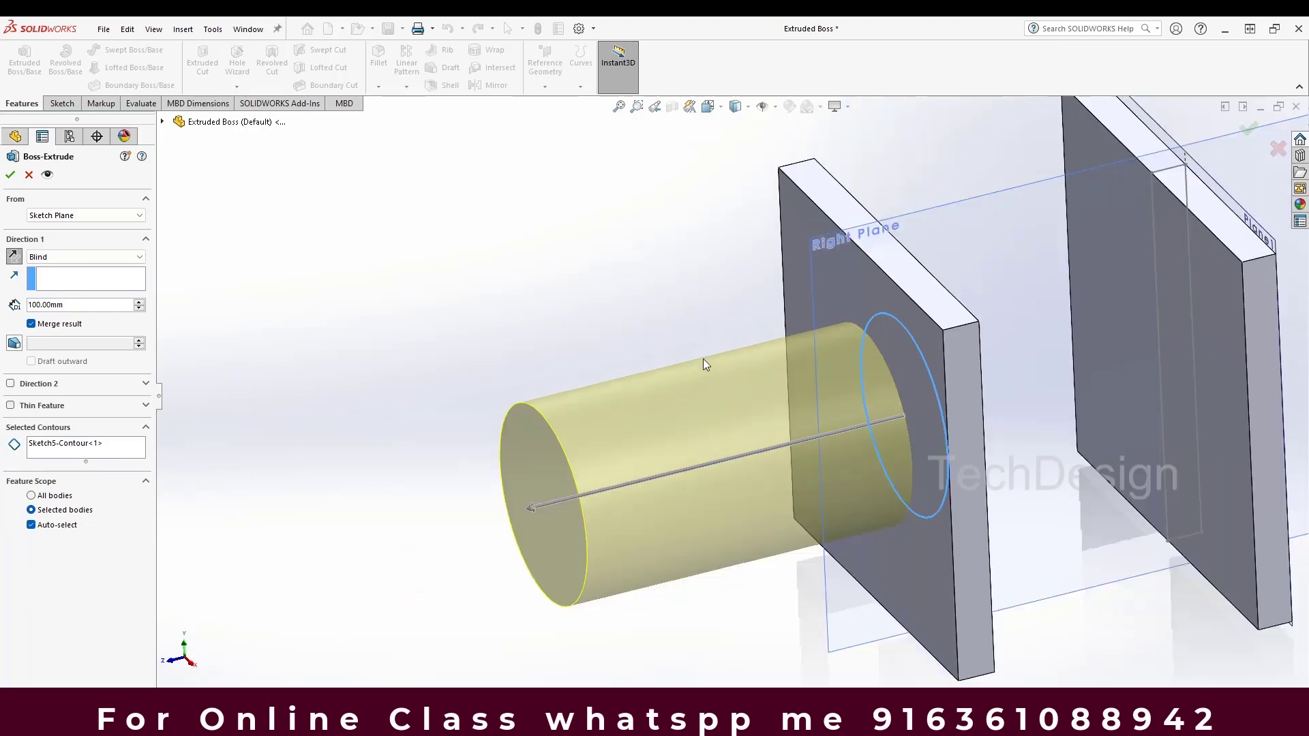
left_click(57, 445)
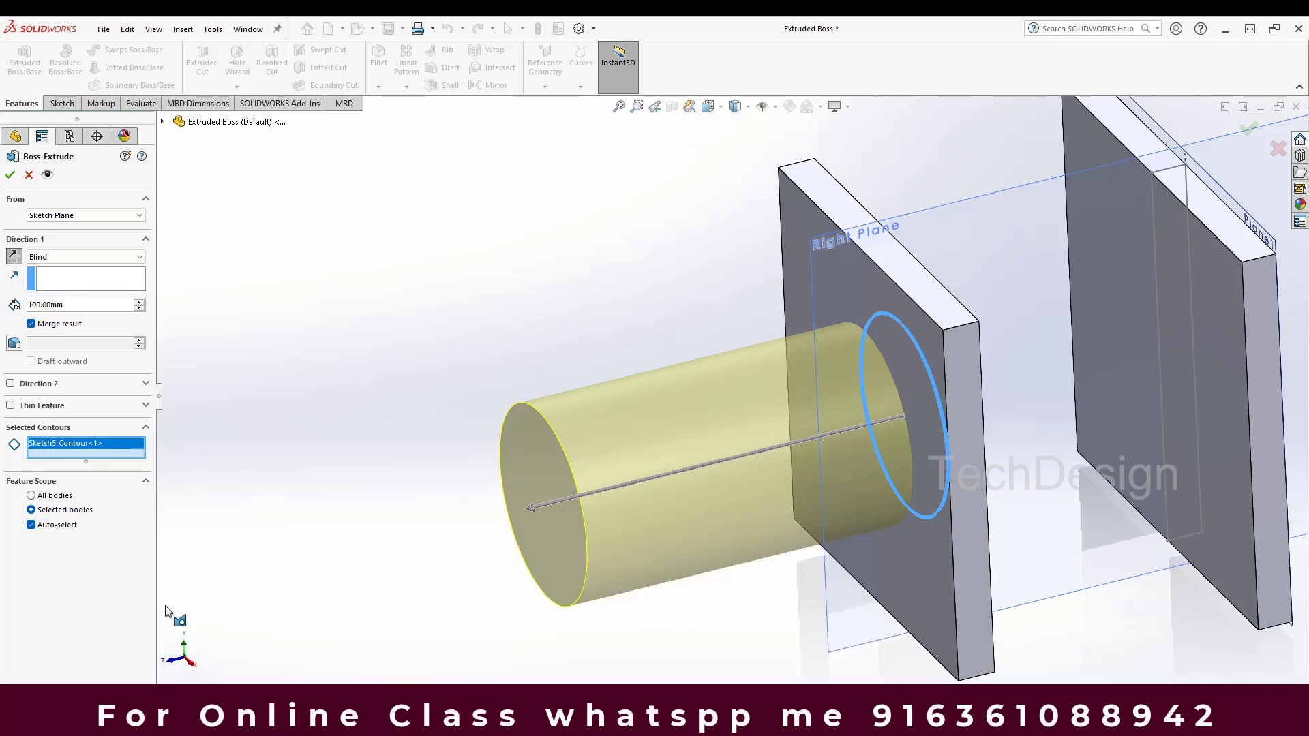
scroll(927, 328, "down", 4)
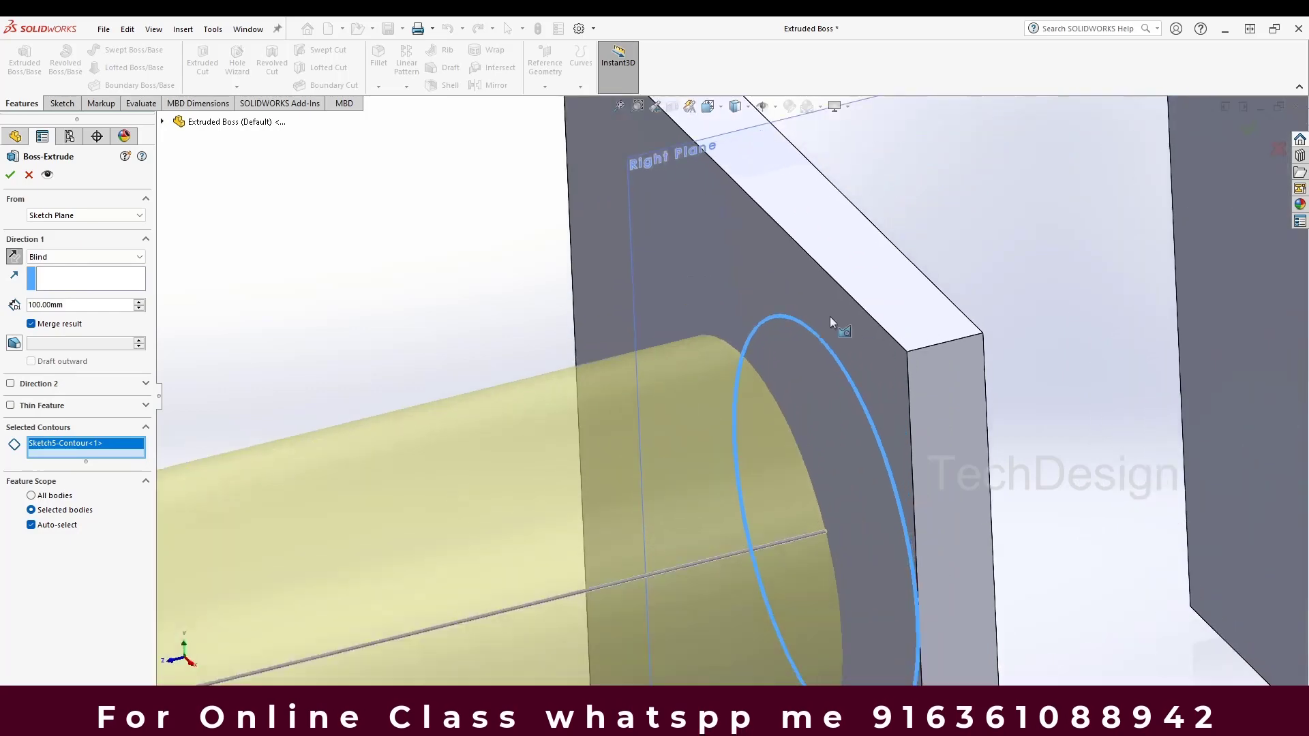
scroll(832, 315, "up", 3)
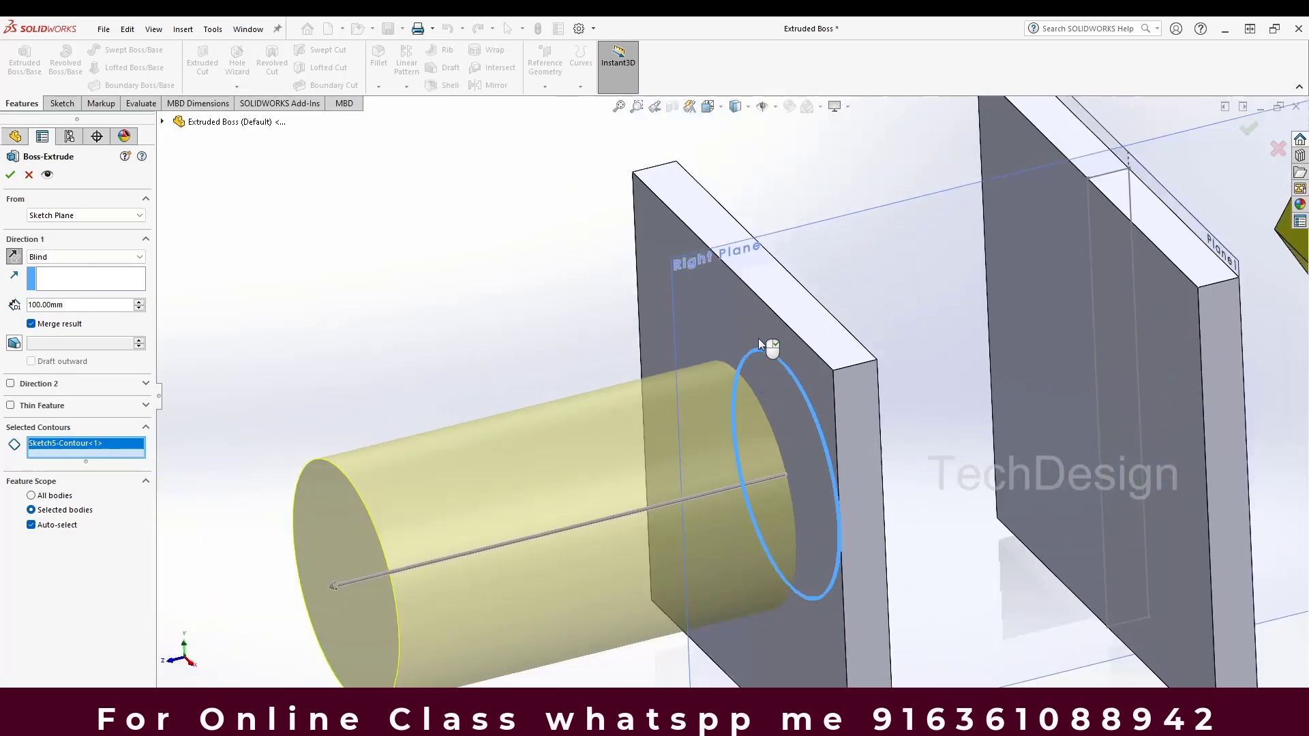
scroll(829, 358, "up", 2)
Step: Turn off result merging for the boss and examine its preview against the first plate
left_click(31, 324)
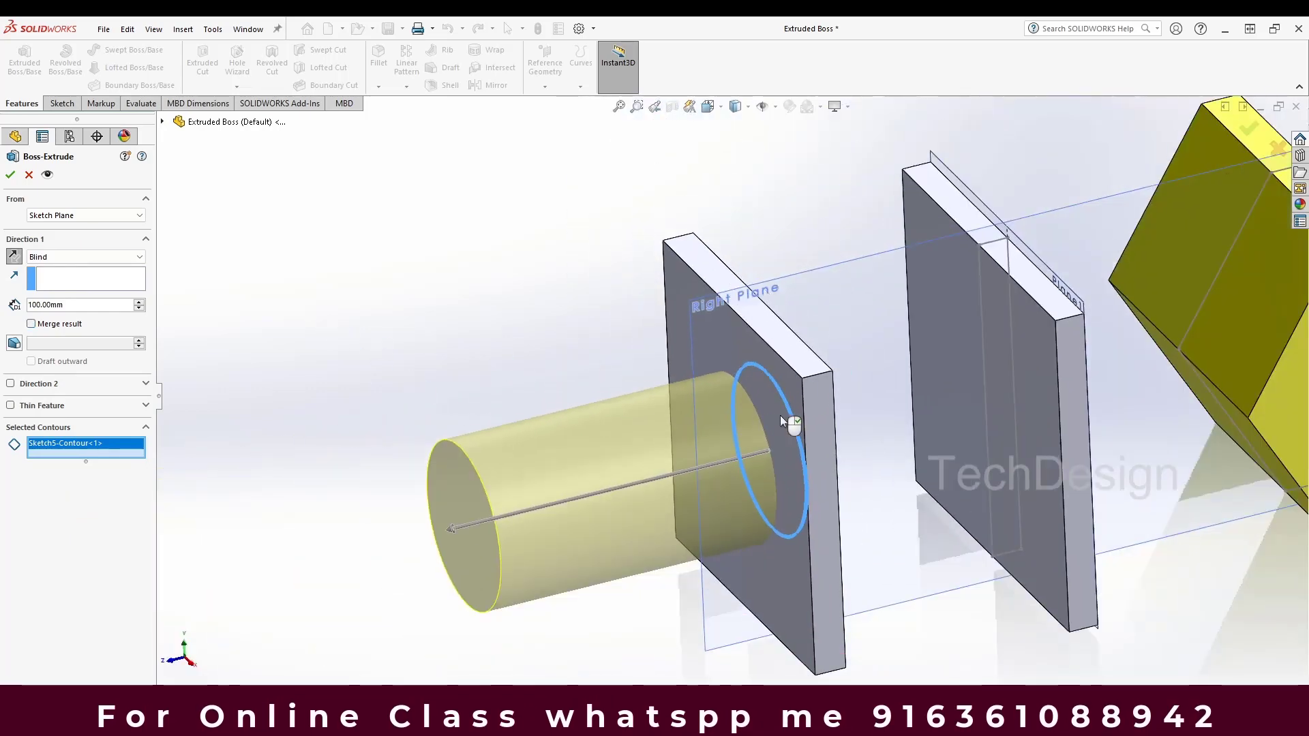
scroll(780, 414, "down", 1)
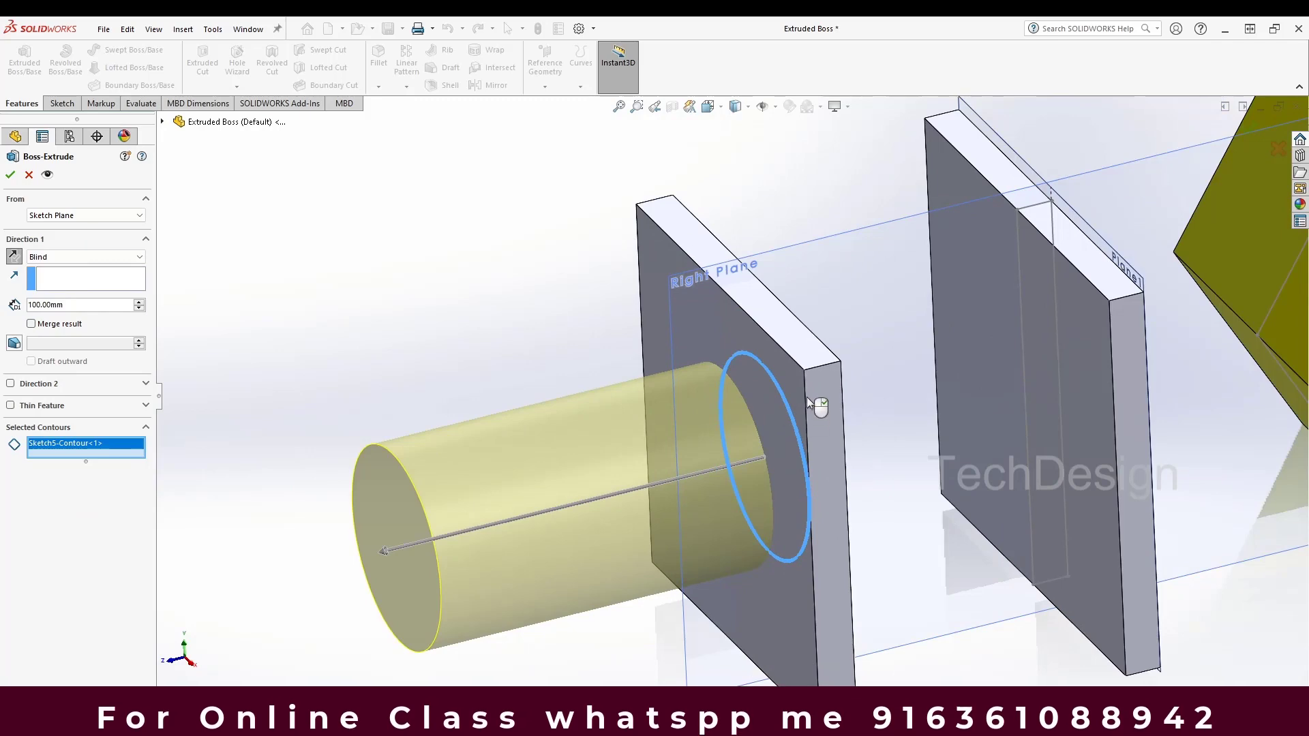
scroll(793, 412, "up", 3)
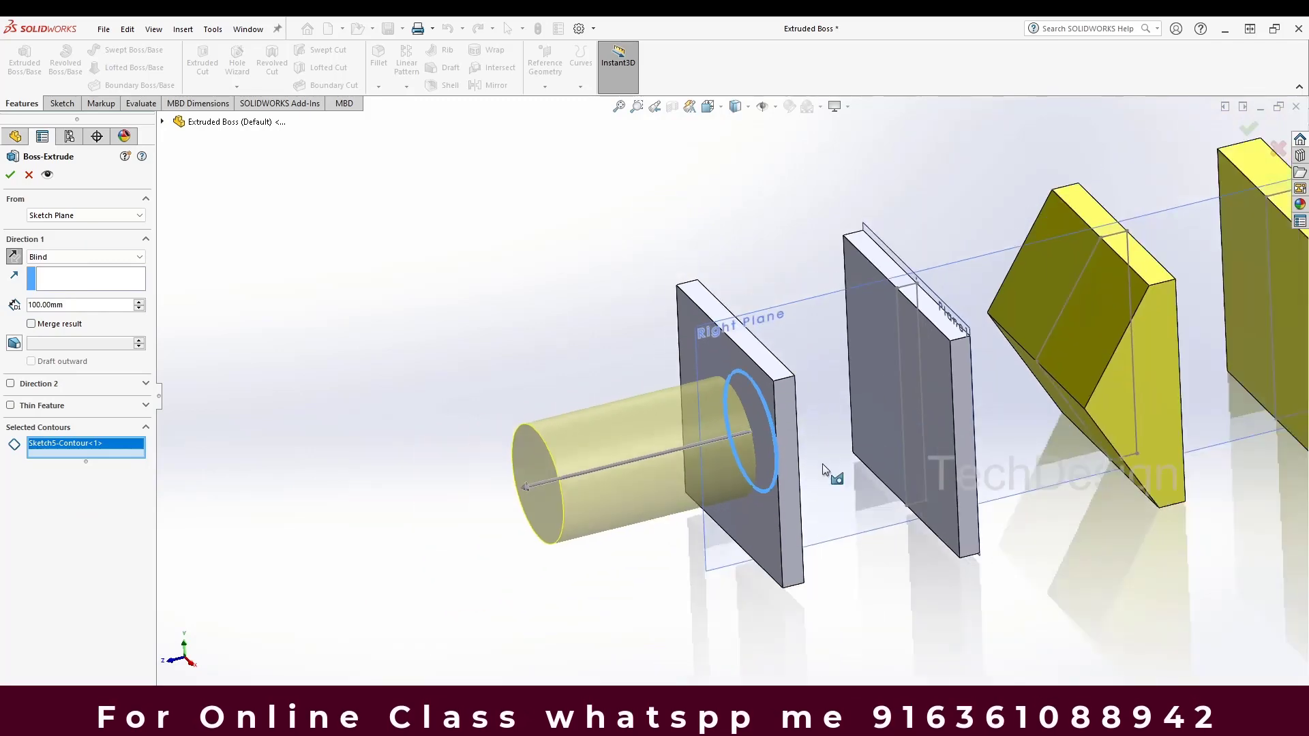
scroll(817, 563, "down", 2)
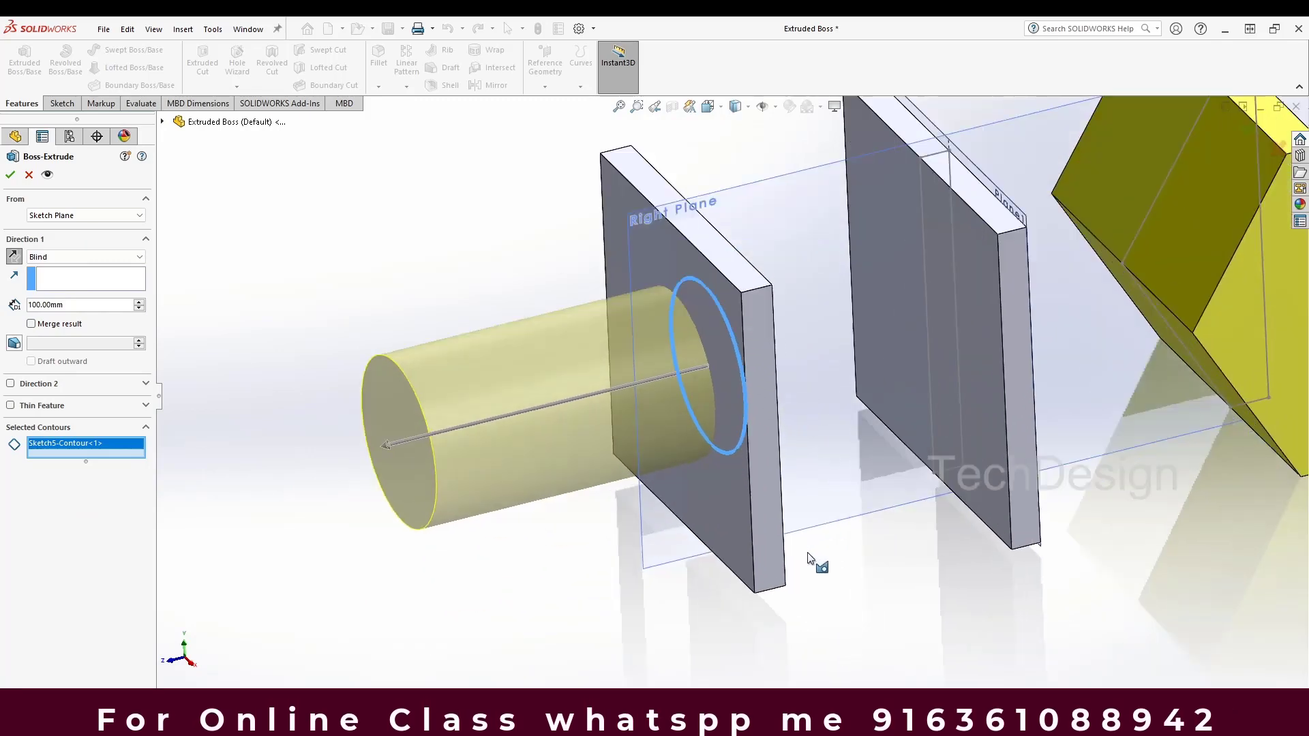
Step: Add the plate region around the circle to the boss's contours, inspect the preview, and cancel the extrusion
left_click(767, 453)
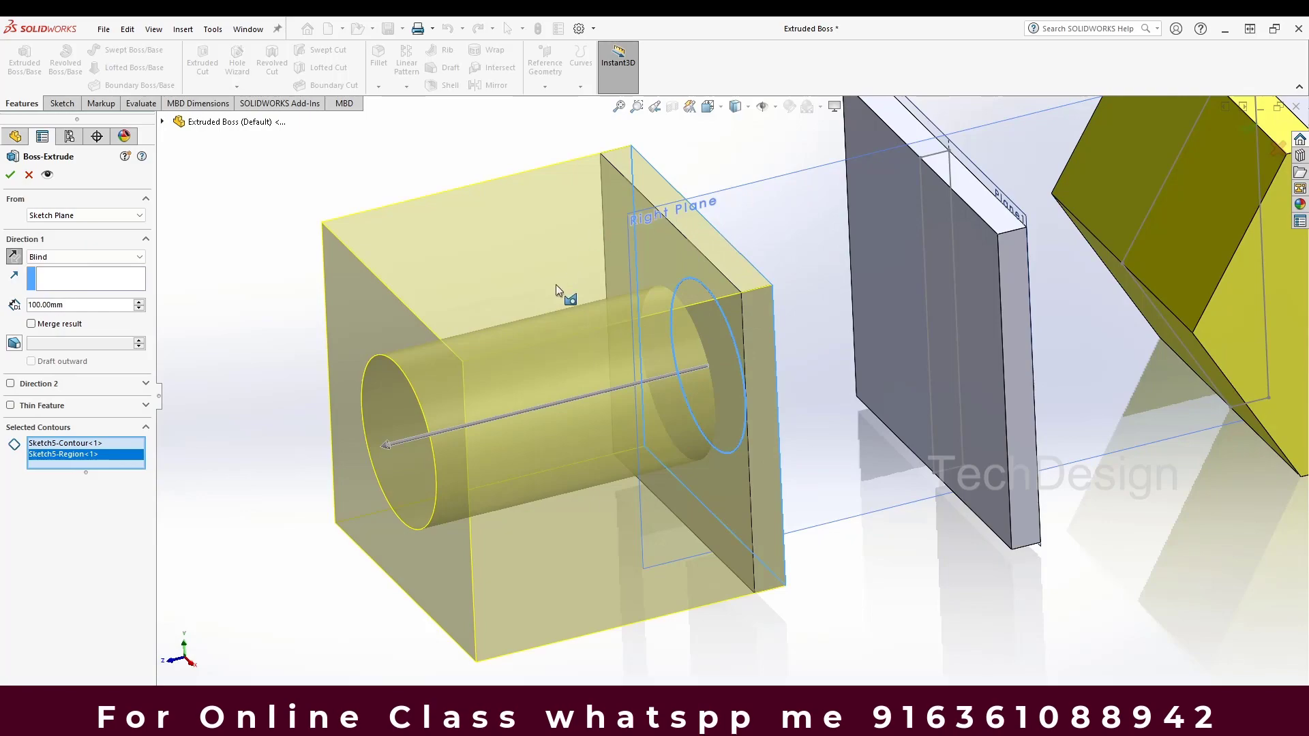
mouse_move(771, 416)
middle_mouse_down()
mouse_move(849, 401)
mouse_move(765, 412)
middle_mouse_up()
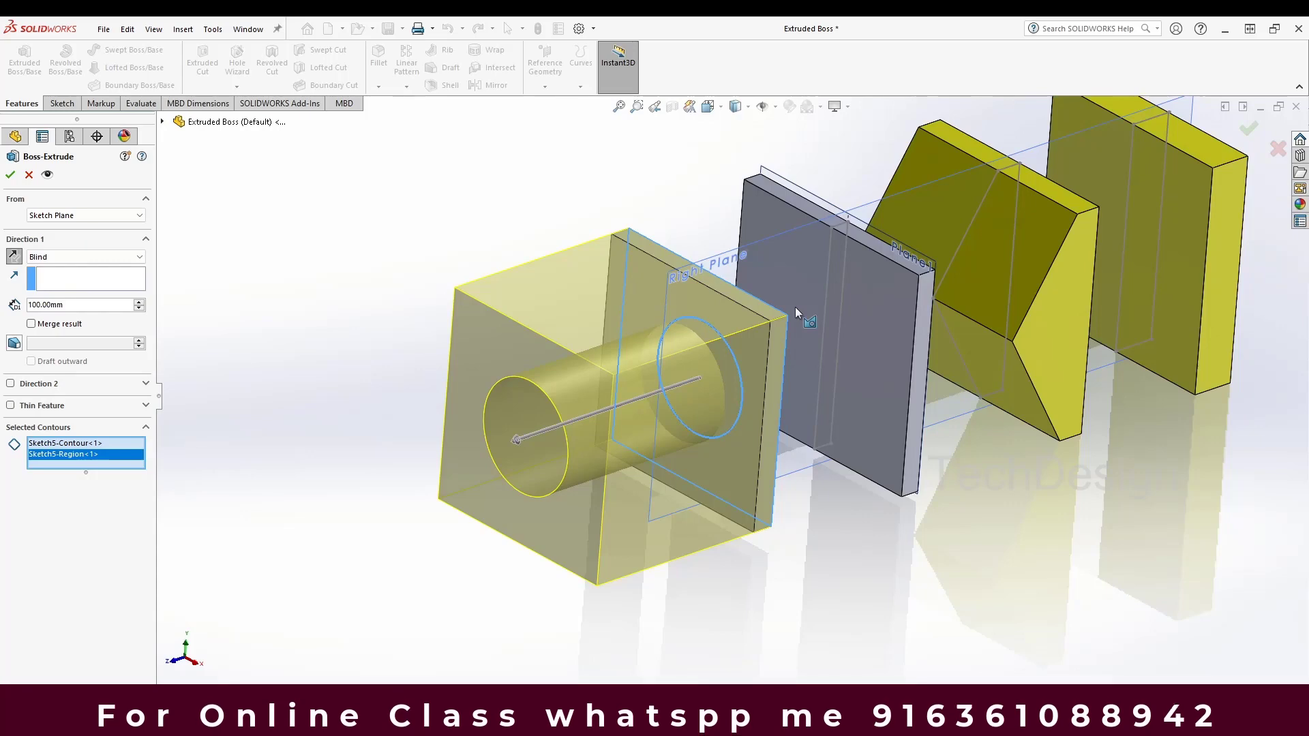
key("Escape")
middle_click_drag(529, 358, 497, 374)
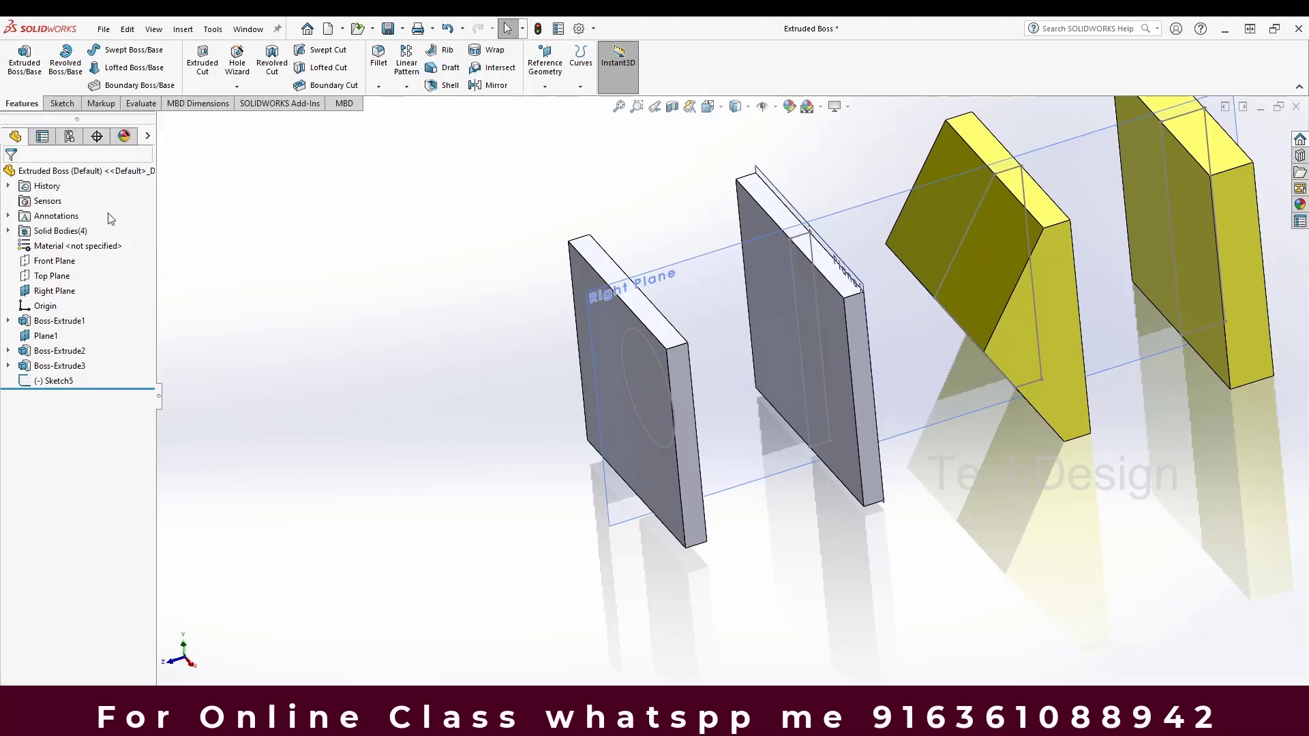
Step: Extrude the circular sketch on the first plate as a merged 50 mm Mid Plane boss, inspect it, and undo it
left_click(24, 67)
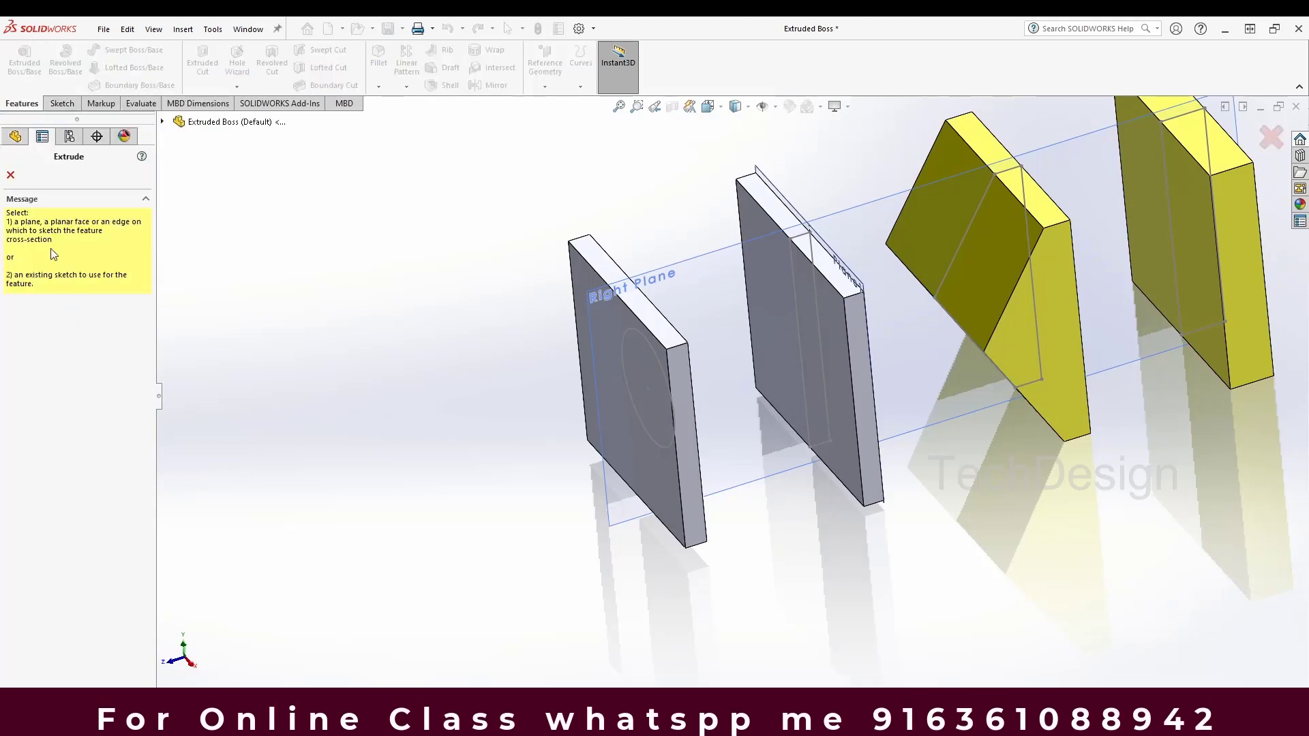
left_click(633, 330)
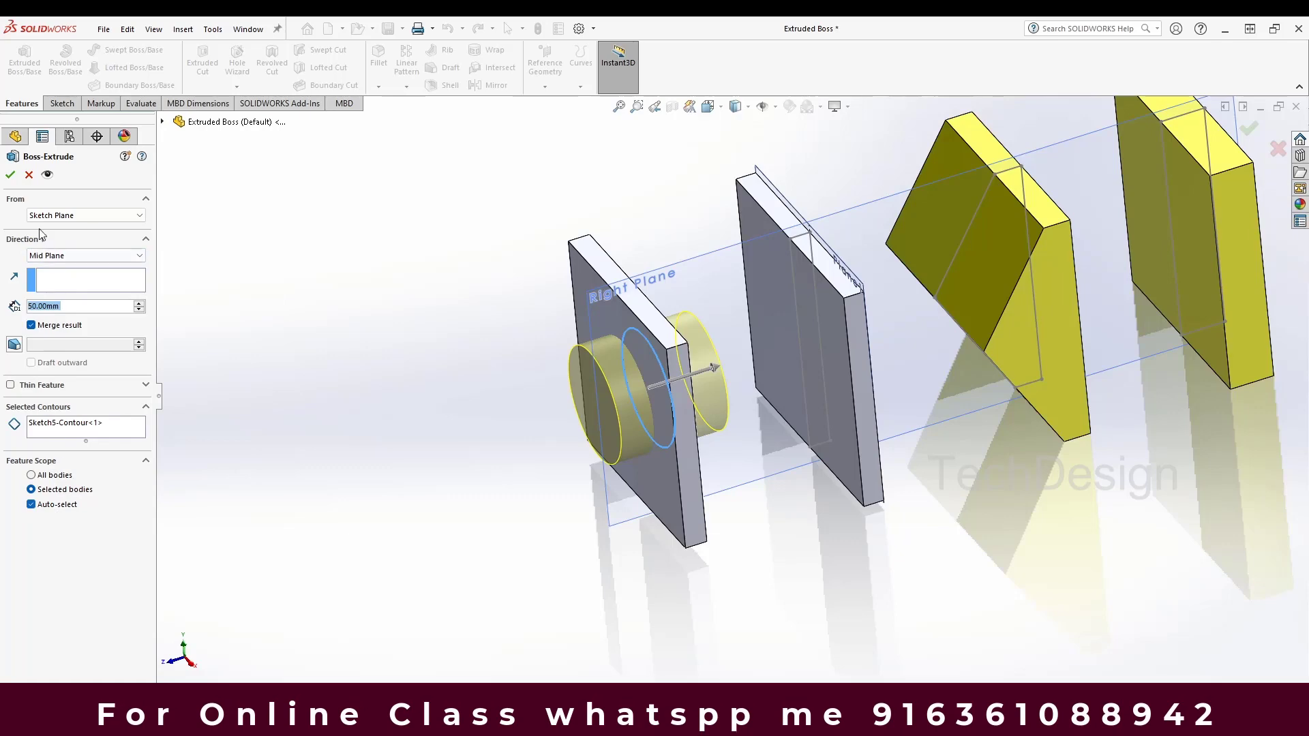
left_click(10, 174)
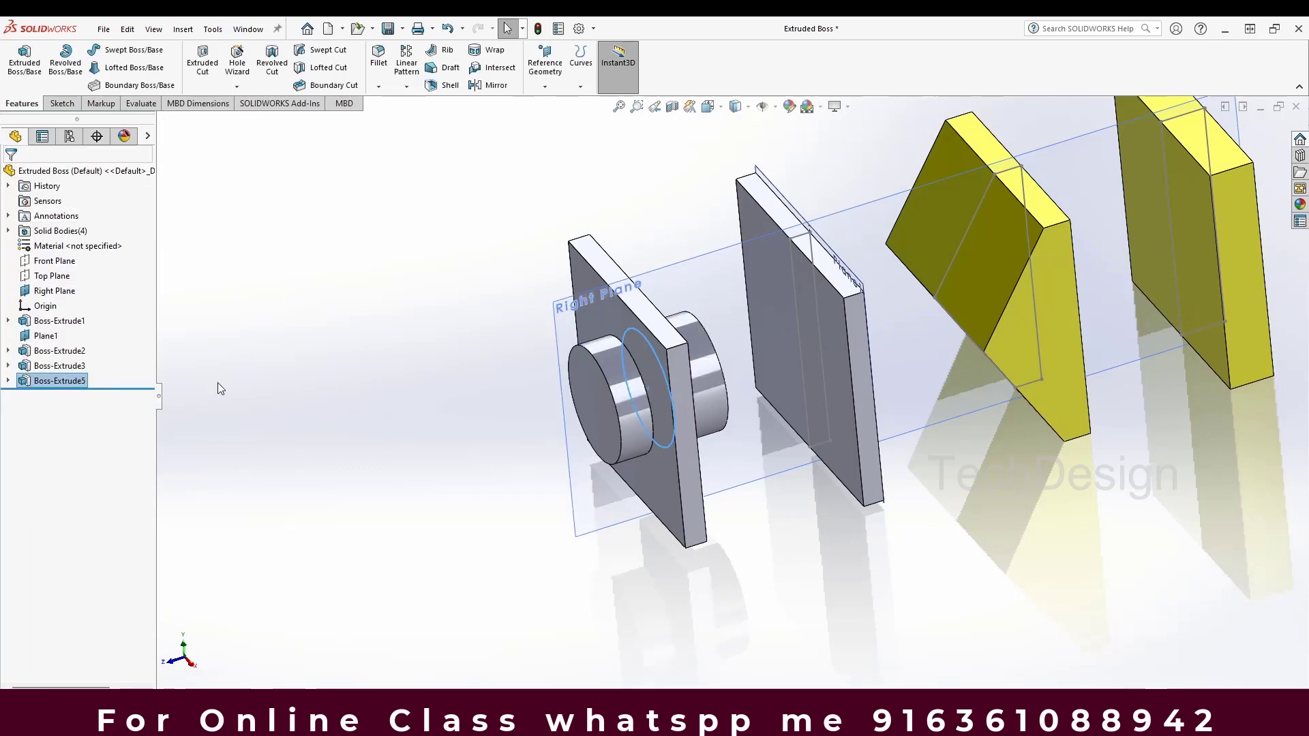
scroll(600, 361, "down", 4)
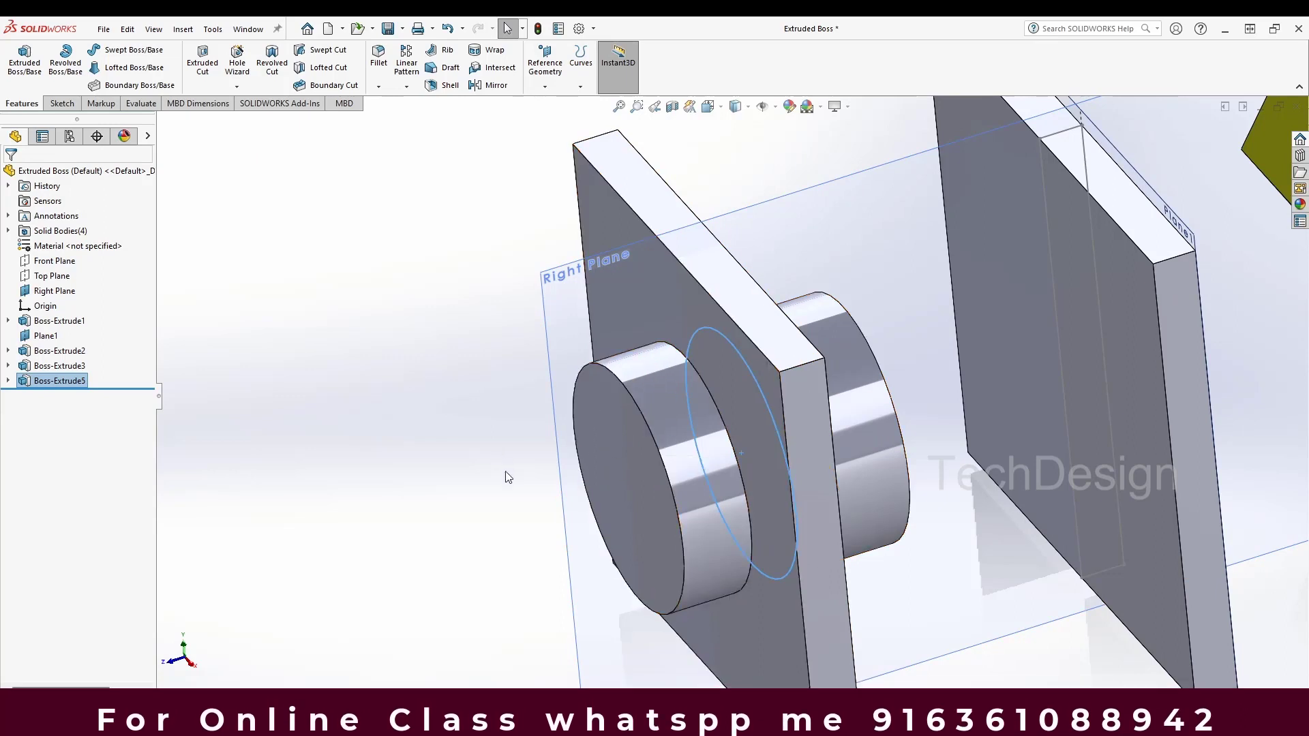
left_click(405, 299)
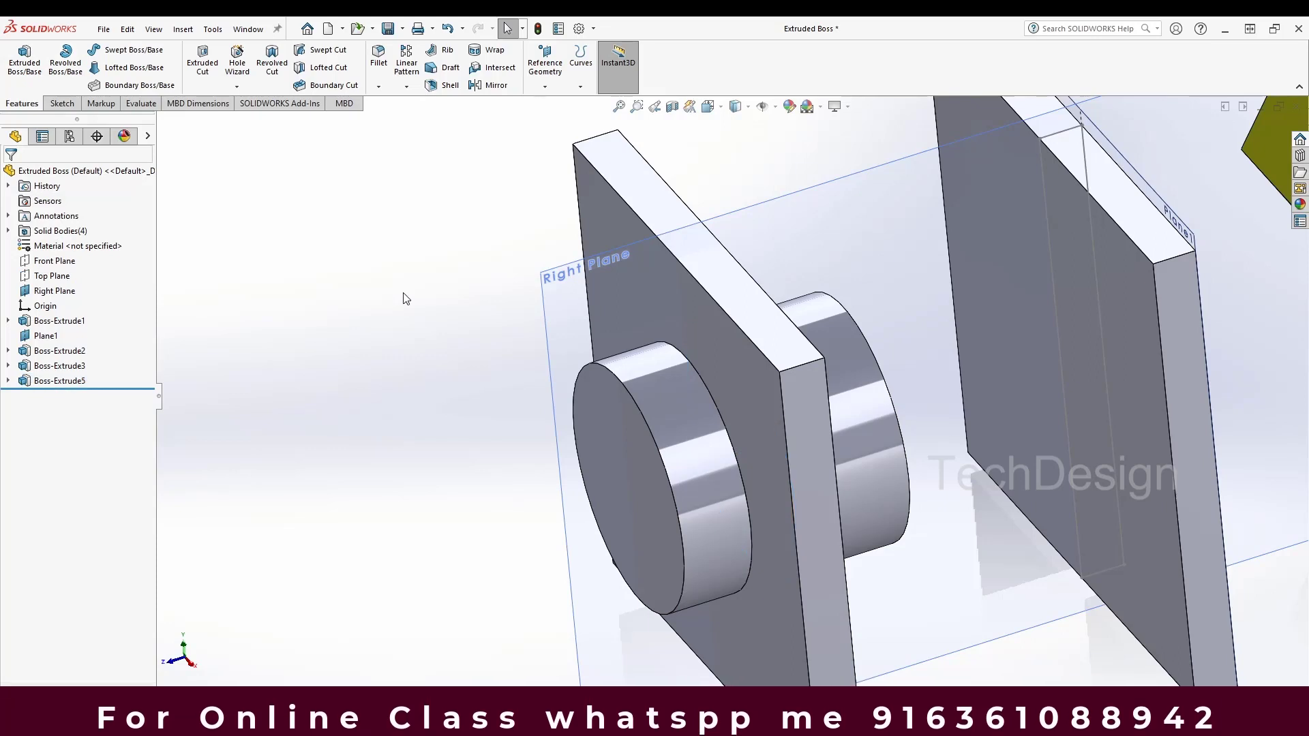
key("ctrl+z")
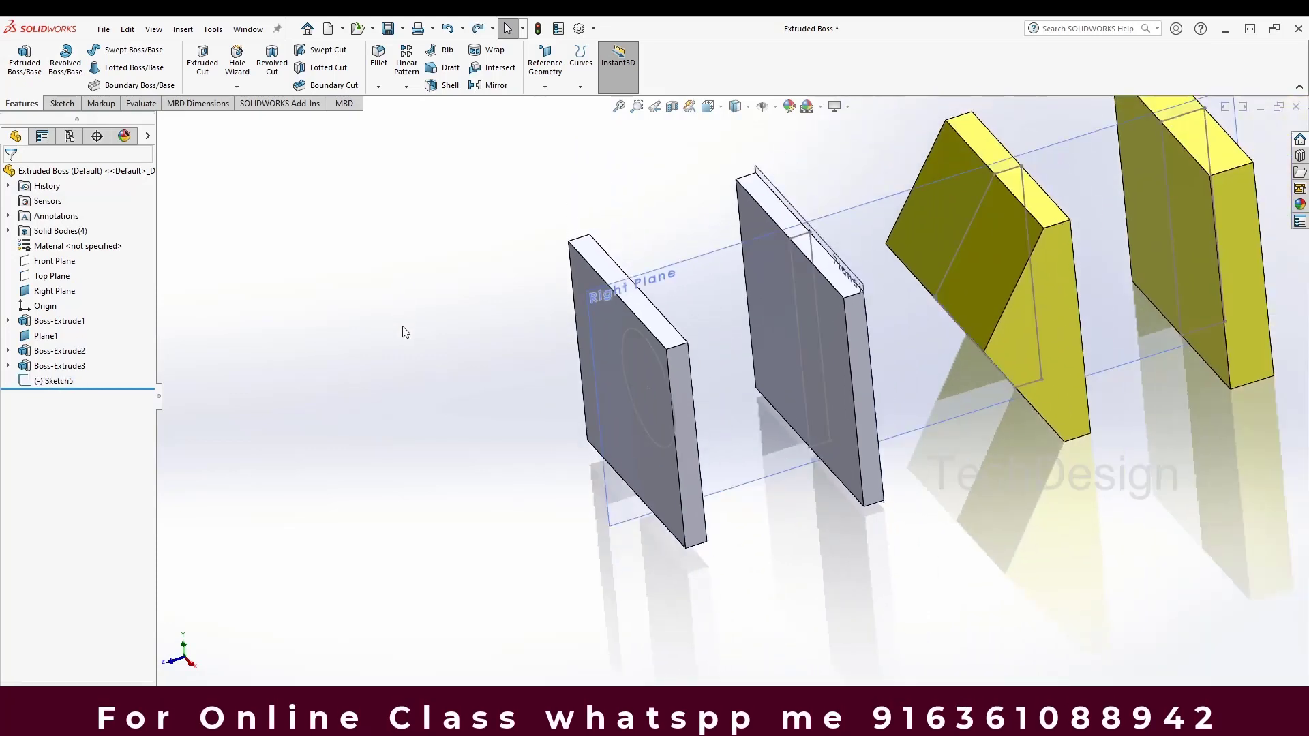
Step: Cut the circular sketch through the first plate with a 50 mm Mid Plane Extruded Cut and inspect the hole
left_click(213, 67)
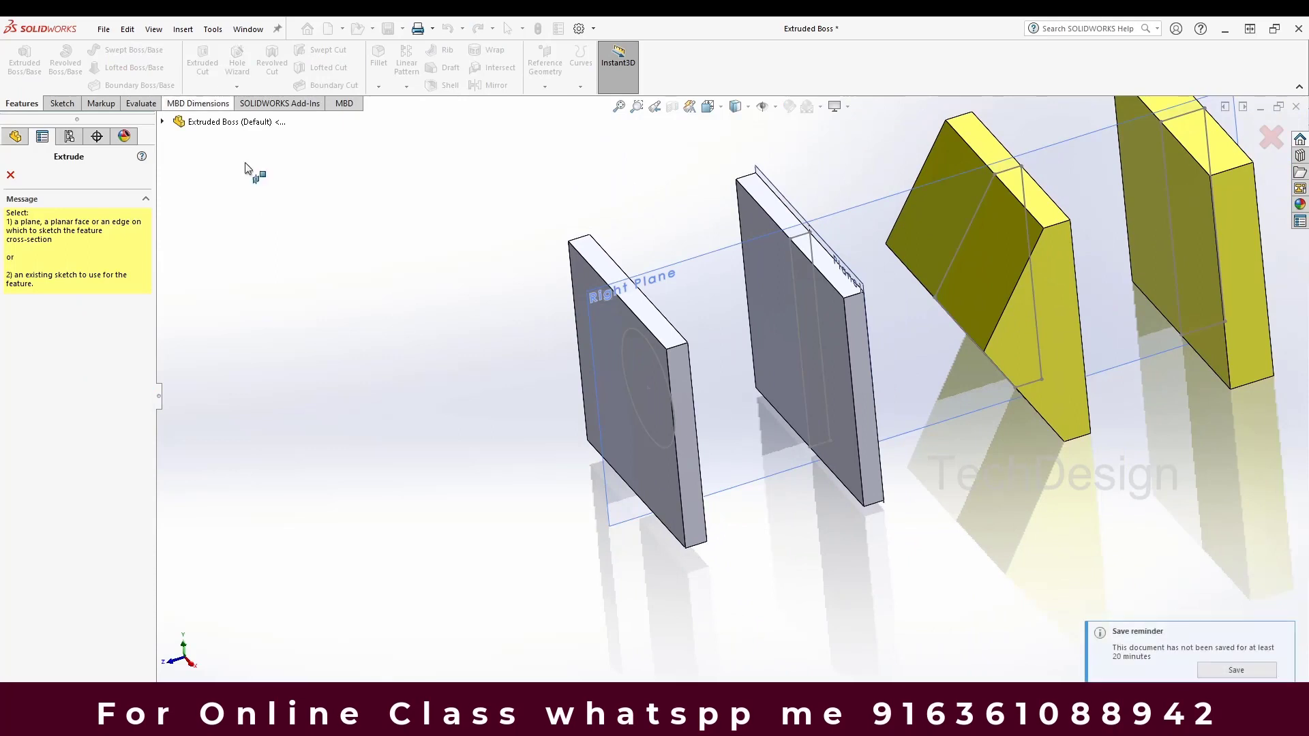
left_click(626, 382)
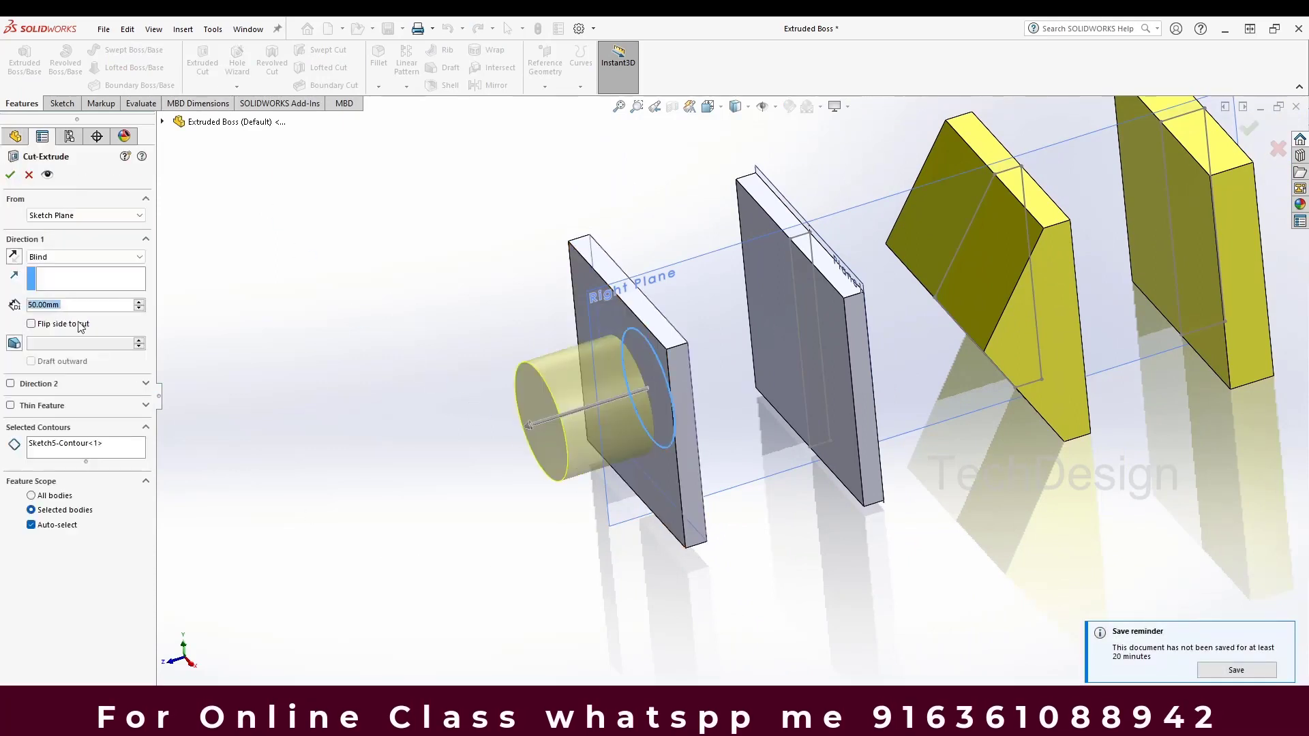
left_click(62, 258)
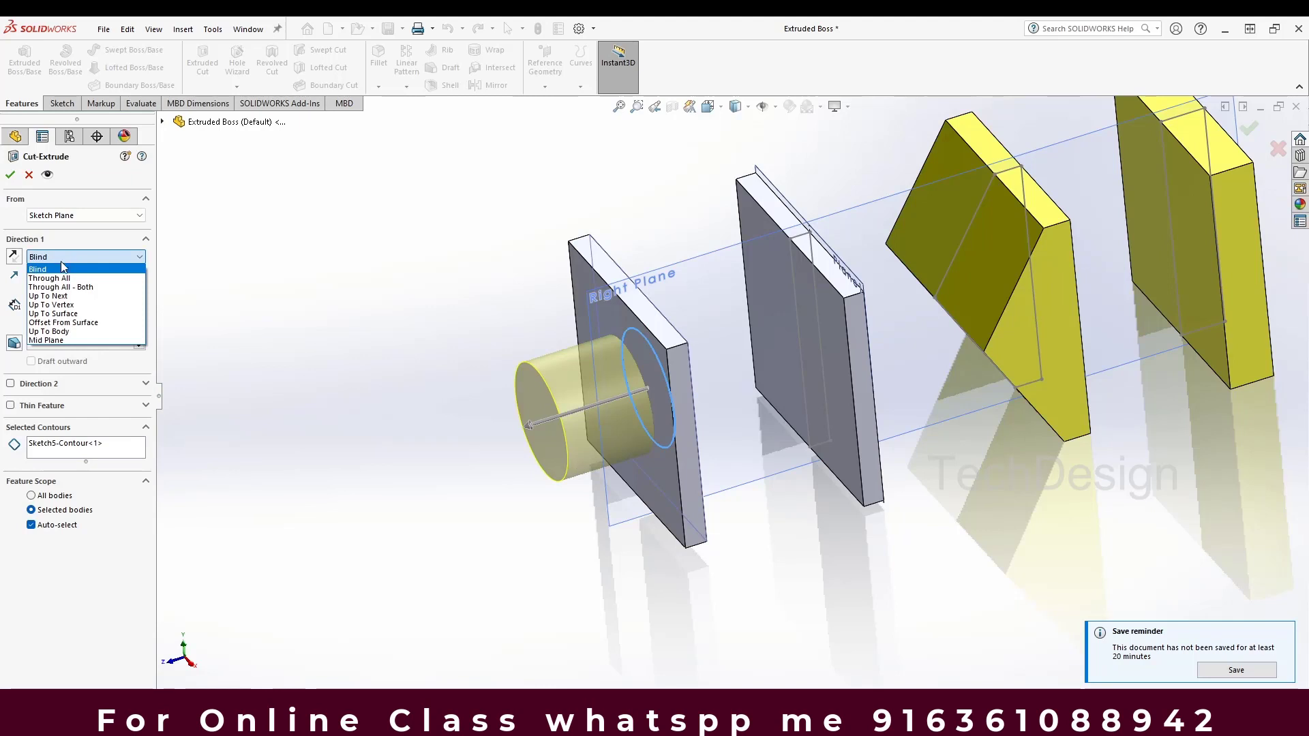
left_click(67, 339)
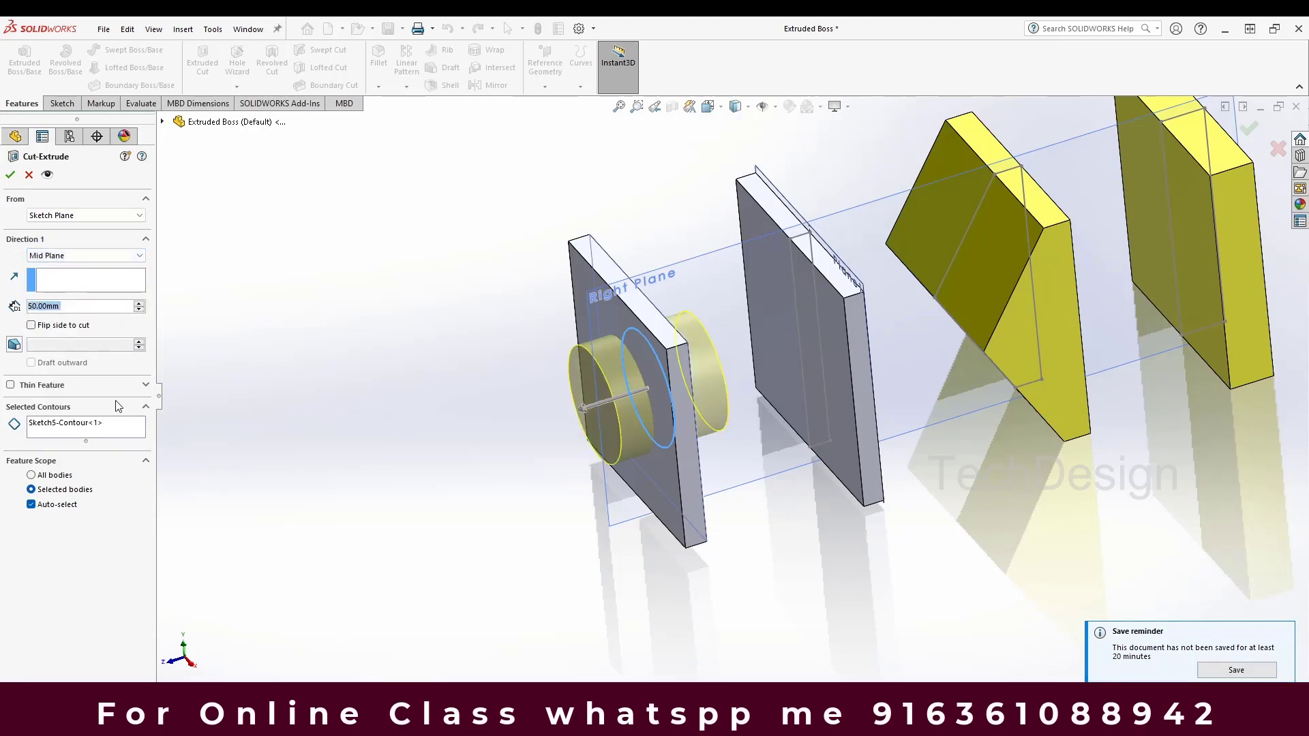
left_click(10, 175)
scroll(600, 354, "down", 4)
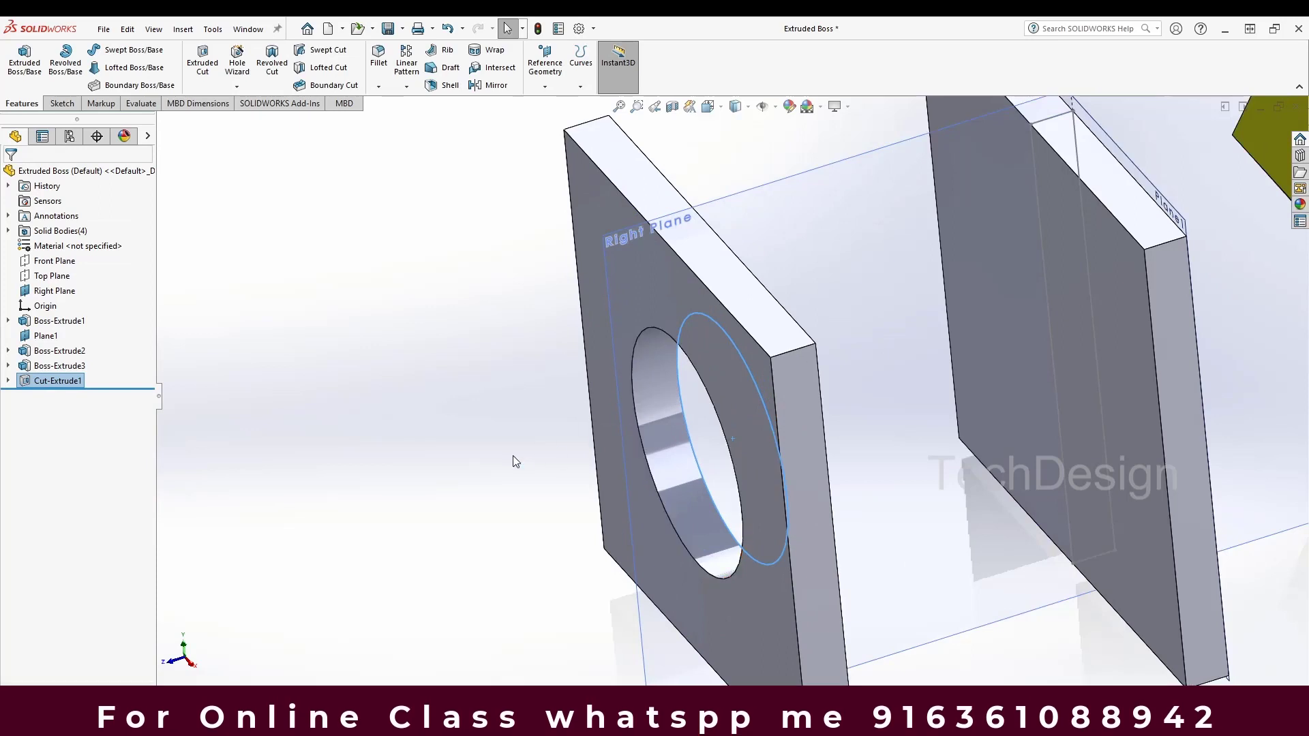